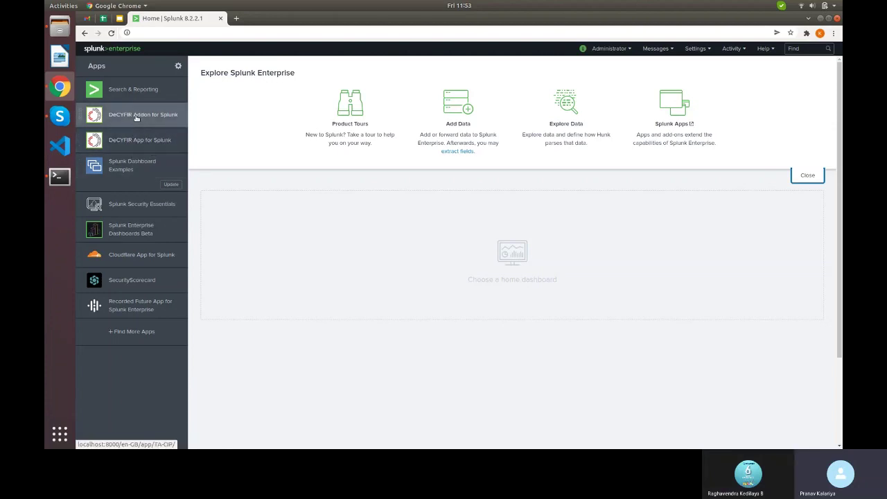
{"action": "left_click", "coordinate": [137, 118]}
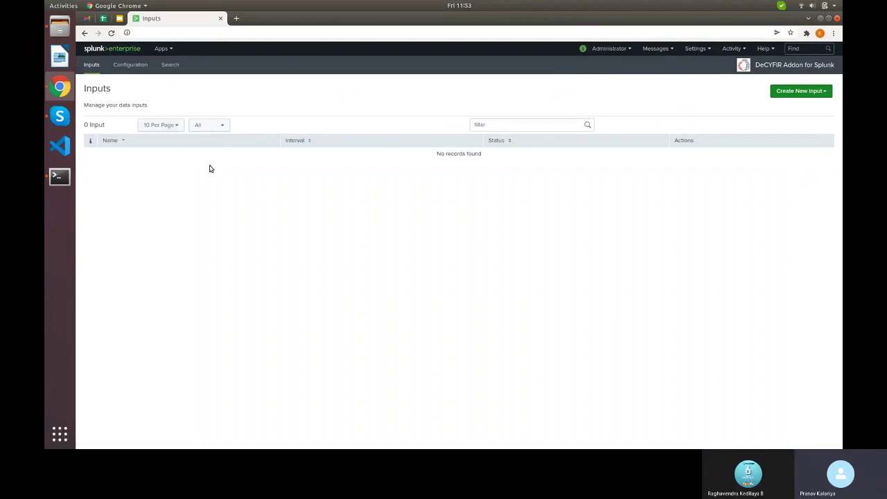
{"action": "left_click", "coordinate": [128, 66]}
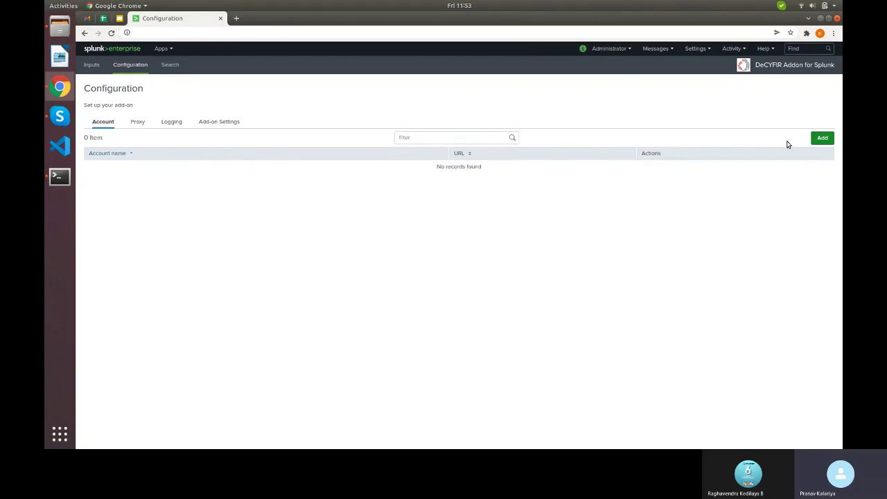
{"action": "left_click", "coordinate": [822, 139]}
{"action": "left_click", "coordinate": [440, 107]}
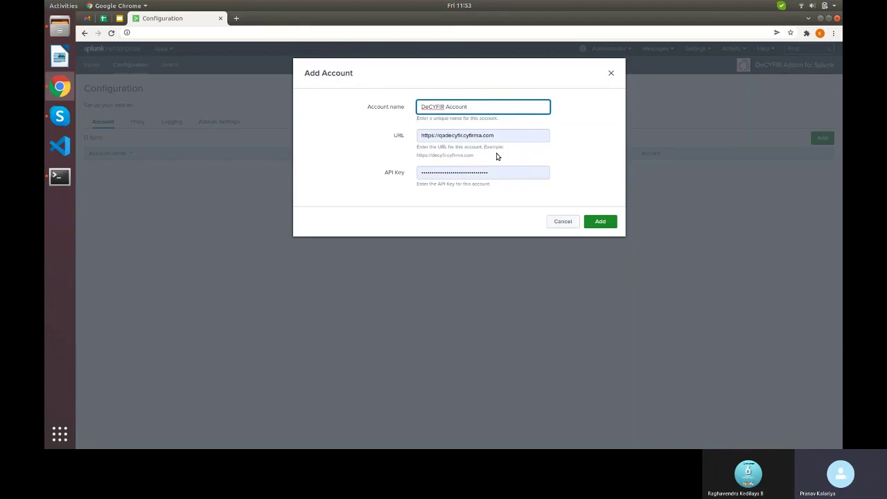
{"action": "left_click", "coordinate": [457, 136]}
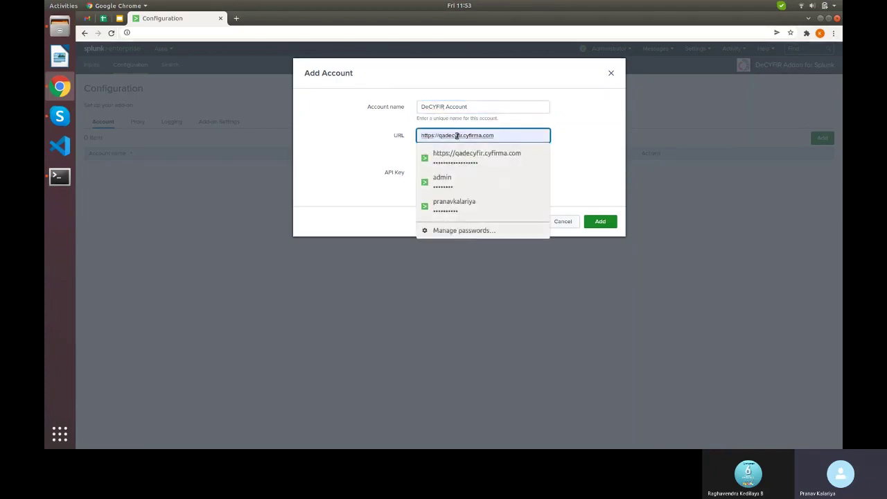
{"action": "left_click", "coordinate": [380, 146]}
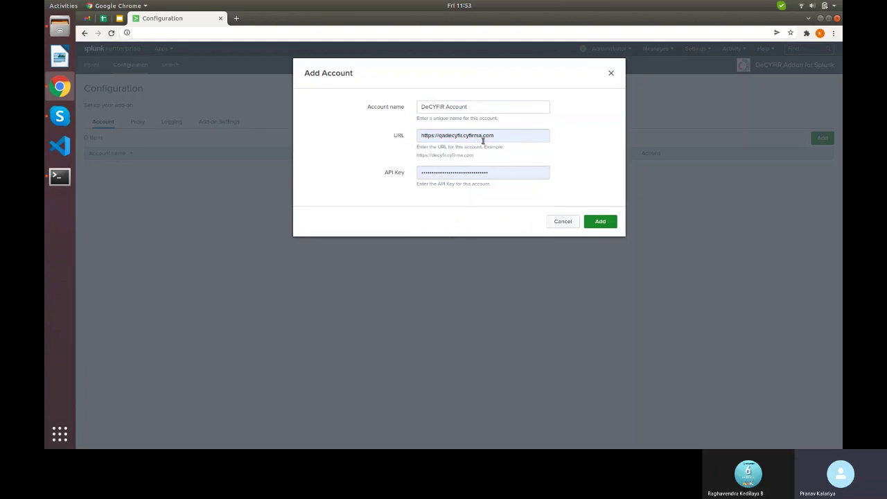
{"action": "double_click", "coordinate": [438, 137]}
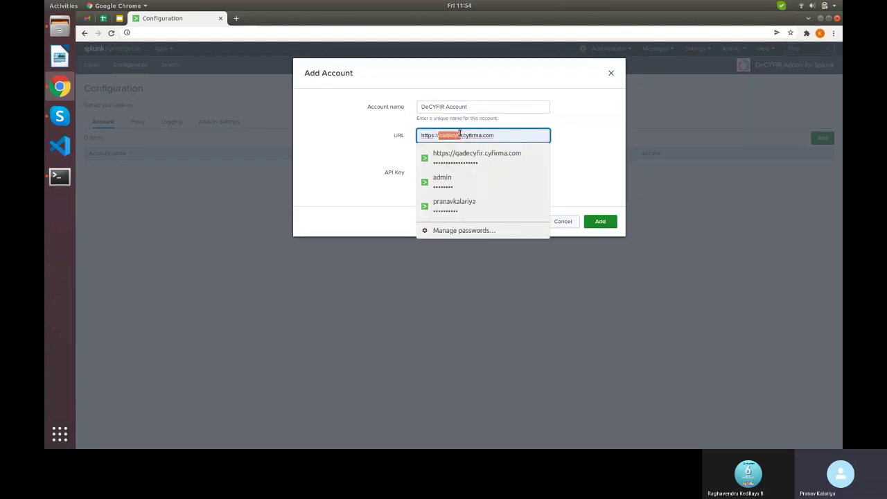
{"action": "left_click", "coordinate": [511, 137]}
{"action": "left_click", "coordinate": [578, 144]}
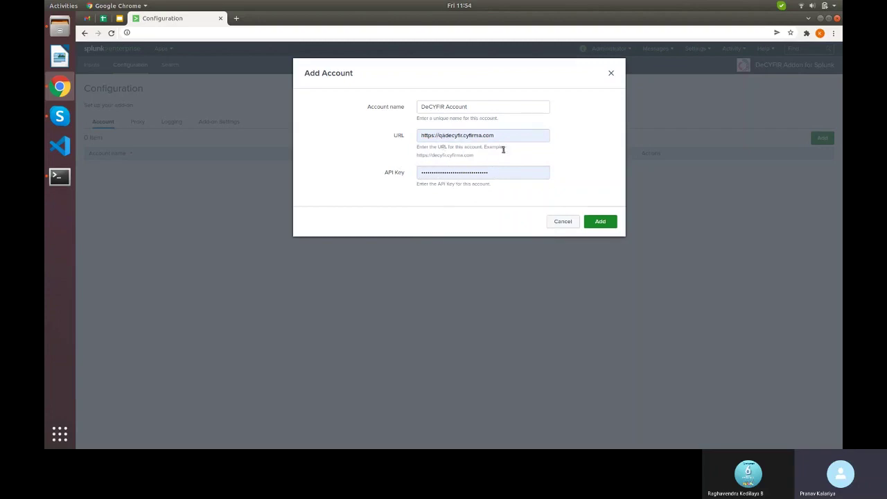
- Correct the new account's name to DeCYFIRAccount, add the account, and check its listed URL
{"action": "left_click", "coordinate": [594, 221]}
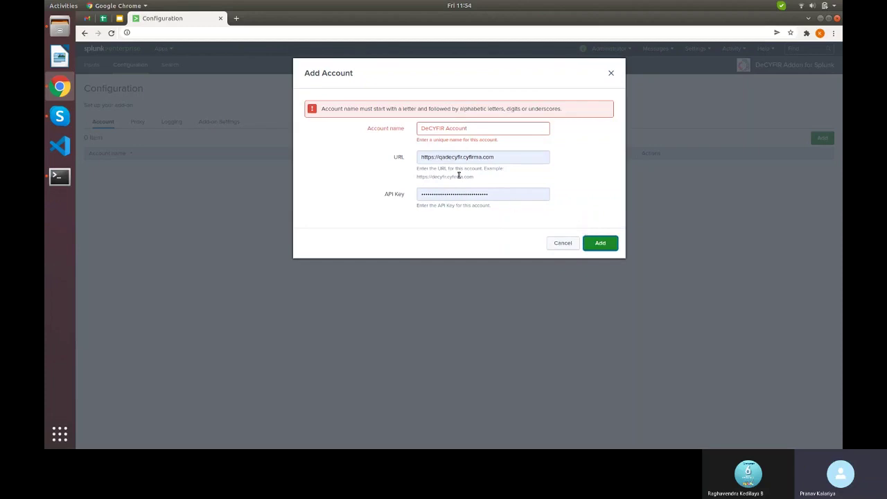
{"action": "left_click", "coordinate": [443, 129]}
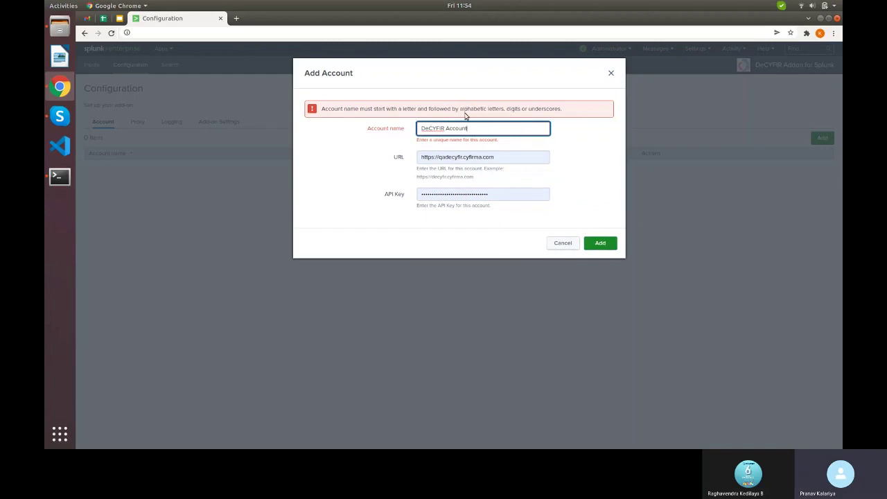
{"action": "key", "text": "Delete"}
{"action": "left_click", "coordinate": [600, 221]}
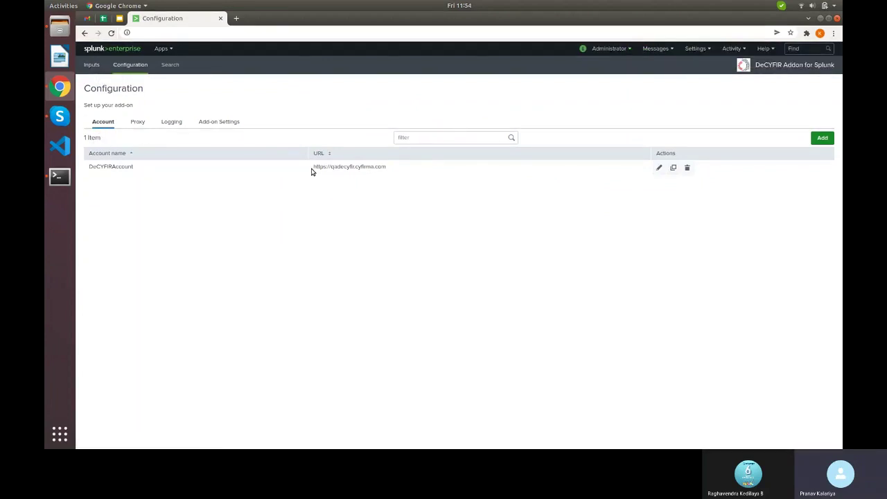
{"action": "left_click_drag", "start_coordinate": [313, 167], "coordinate": [386, 171]}
{"action": "left_click", "coordinate": [409, 205]}
- Start a new DeCYFIR Alerts data input and name it DeCYFIR_ALERT_INPUT
{"action": "left_click", "coordinate": [92, 65]}
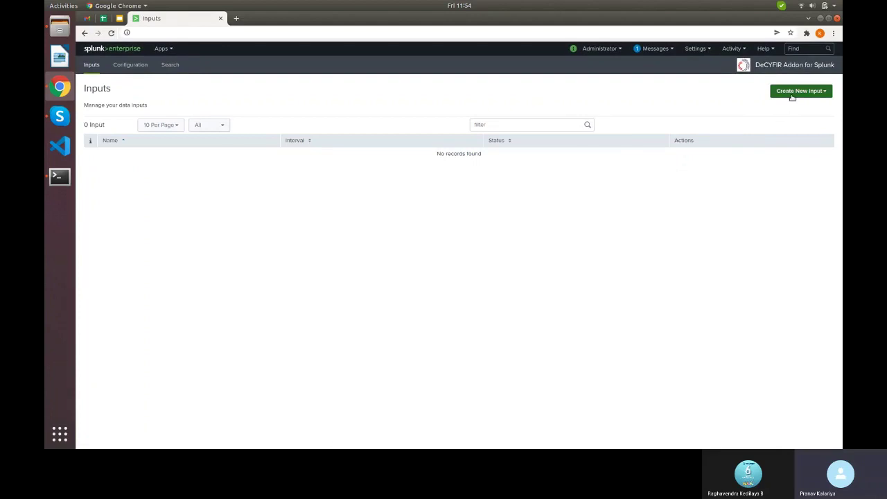
{"action": "left_click", "coordinate": [793, 92]}
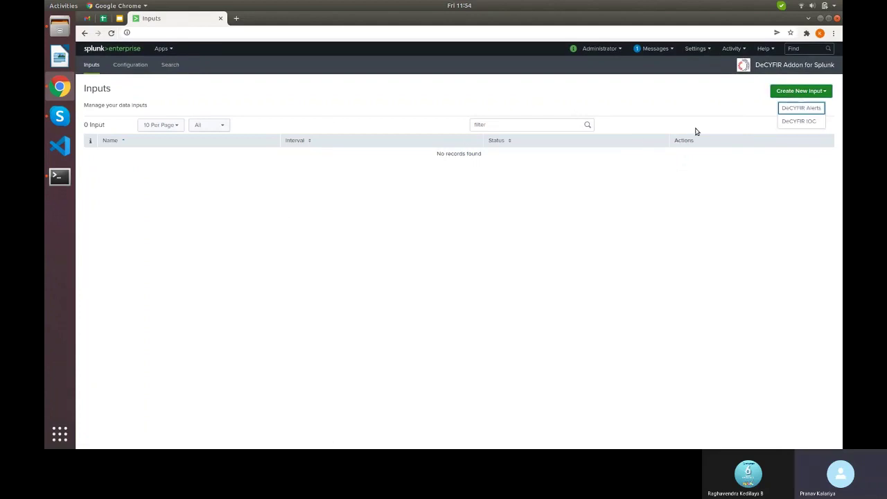
{"action": "left_click", "coordinate": [802, 108]}
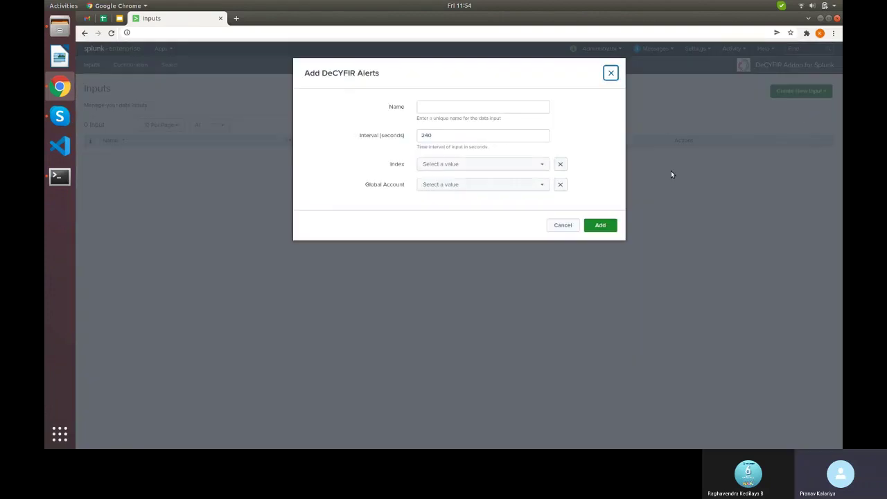
{"action": "left_click", "coordinate": [431, 107]}
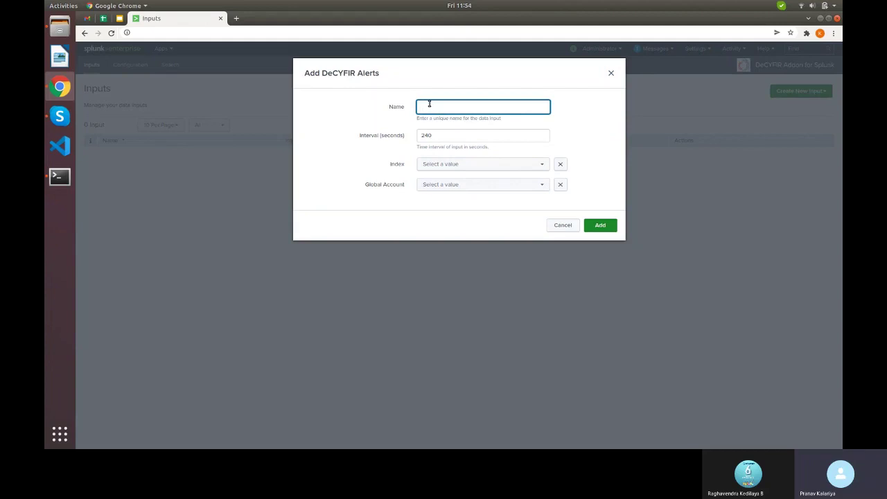
{"action": "type", "text": "DeCYFIR_ALERT_INPUT"}
{"action": "left_click", "coordinate": [441, 134]}
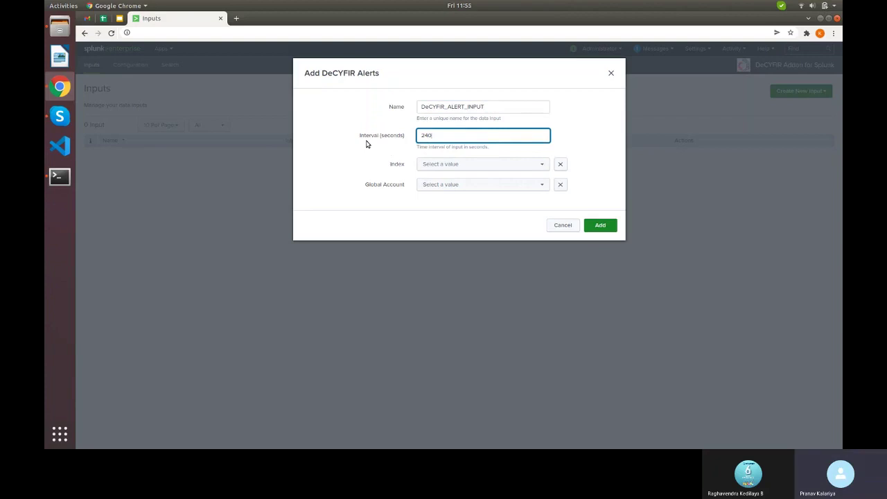
- Assign the cyfirma index and the DeCYFIRAccount global account to the alerts input, and add it
{"action": "left_click", "coordinate": [448, 167]}
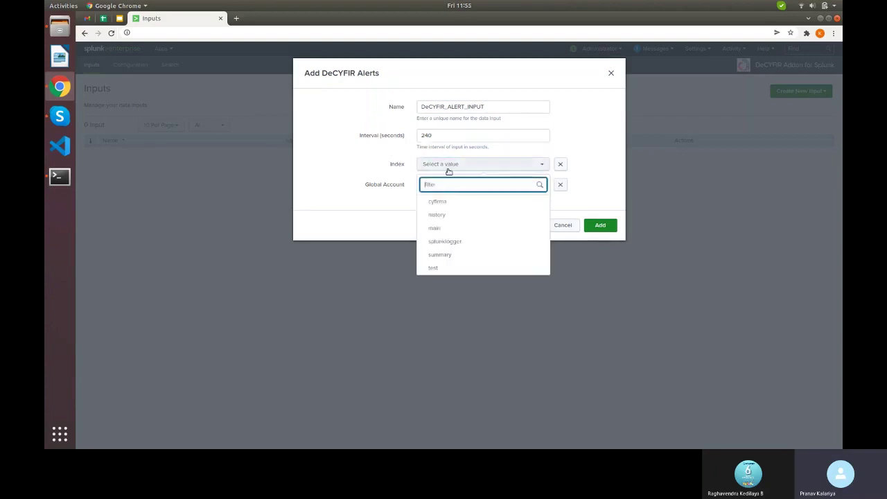
{"action": "left_click", "coordinate": [444, 207]}
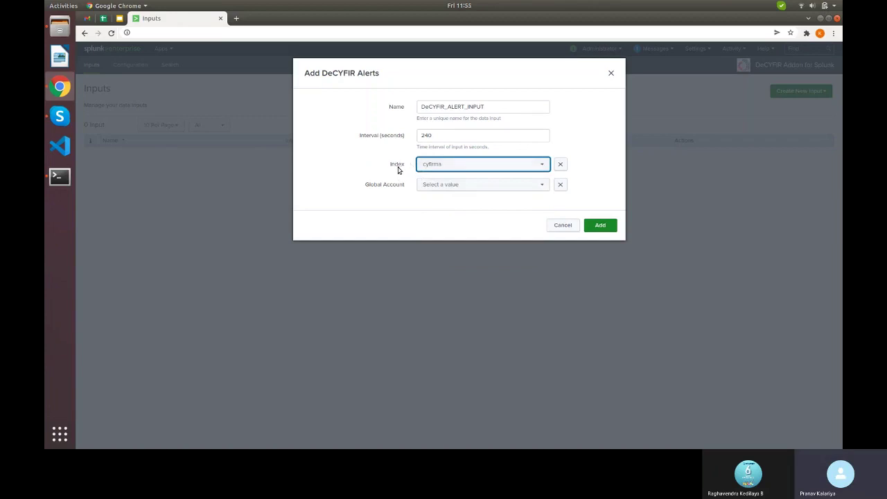
{"action": "left_click", "coordinate": [434, 186]}
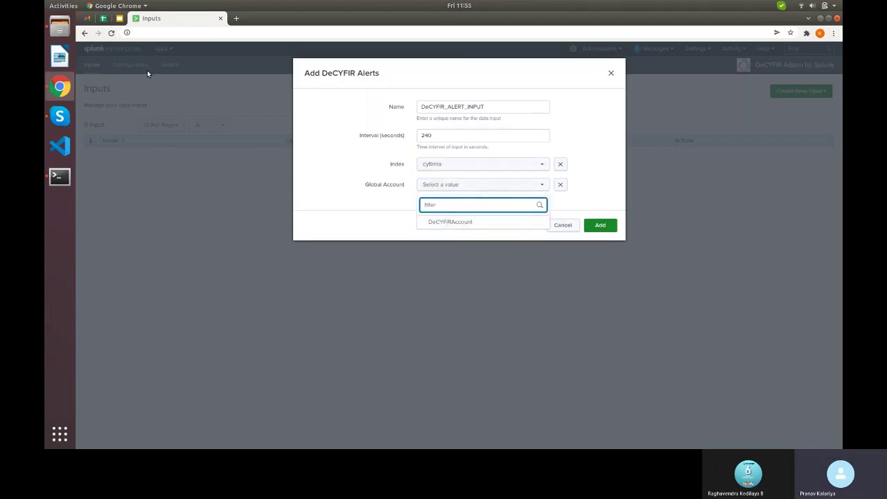
{"action": "left_click", "coordinate": [439, 222]}
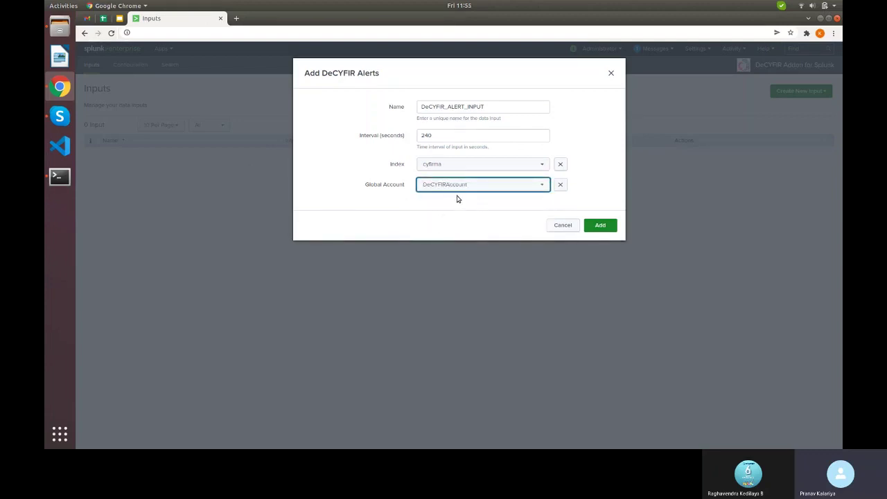
{"action": "left_click", "coordinate": [600, 226]}
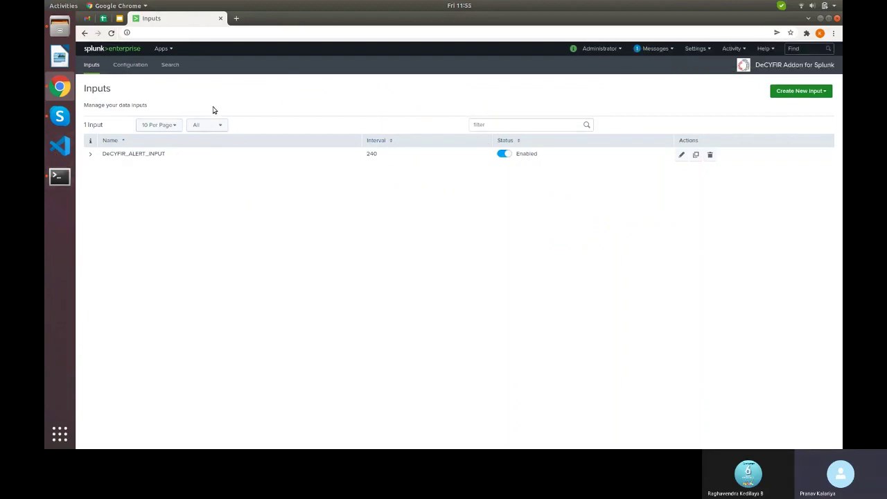
- Open the add-on's search page in a new browser tab and search for index="cyfirma"
{"action": "right_click", "coordinate": [168, 66]}
{"action": "left_click", "coordinate": [179, 70]}
{"action": "left_click", "coordinate": [258, 18]}
{"action": "left_click", "coordinate": [209, 108]}
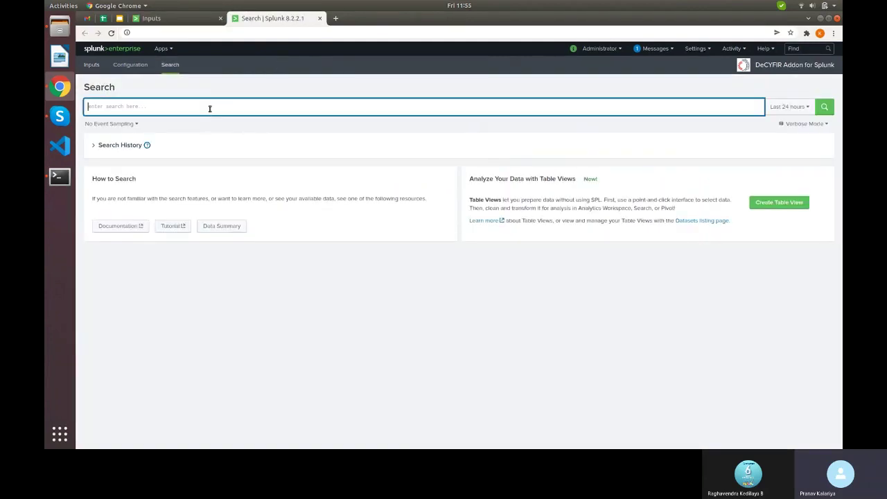
{"action": "type", "text": "index"}
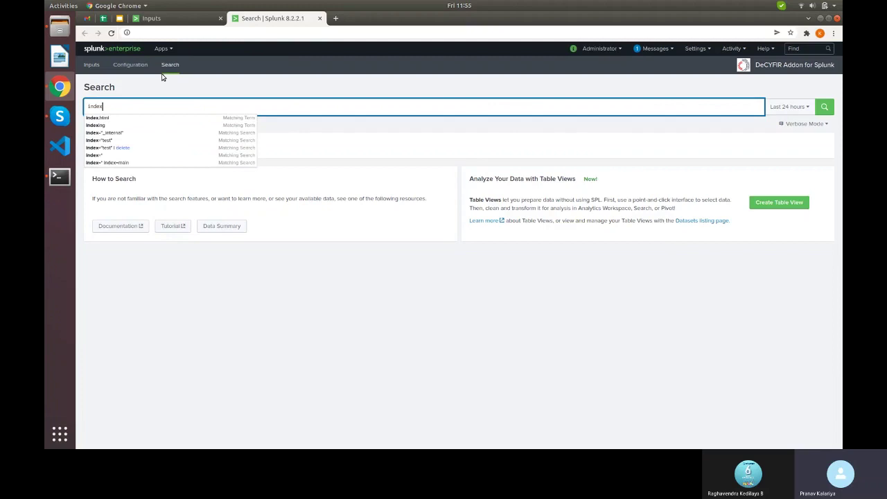
{"action": "type", "text": "=\"cy"}
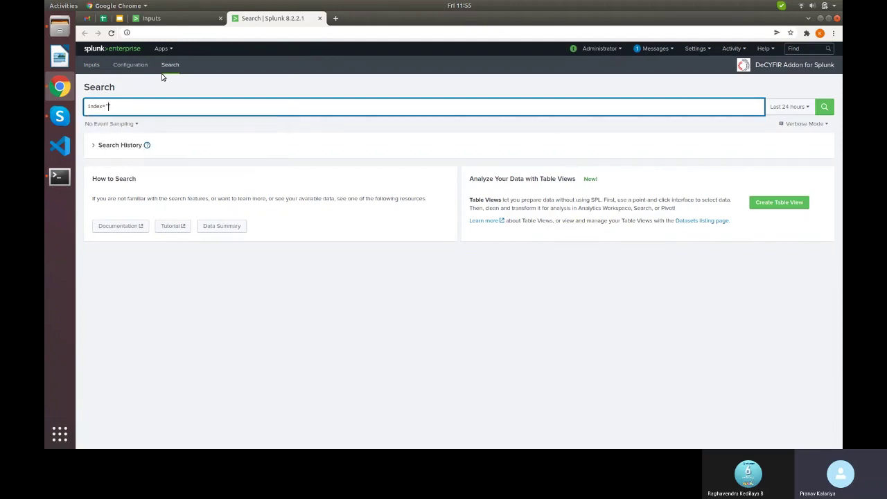
{"action": "type", "text": "firma"}
{"action": "key", "text": "Return"}
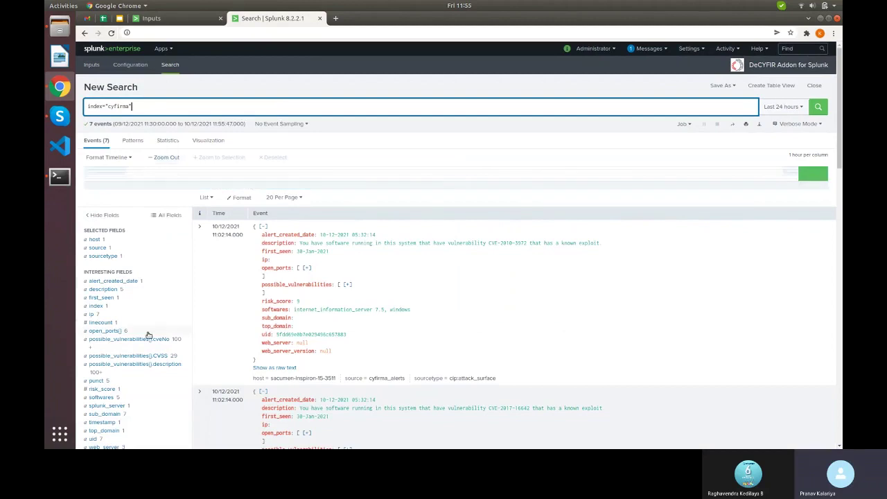
- Widen the search's time range to All time and review the values of the sourcetype field
{"action": "left_click", "coordinate": [109, 256]}
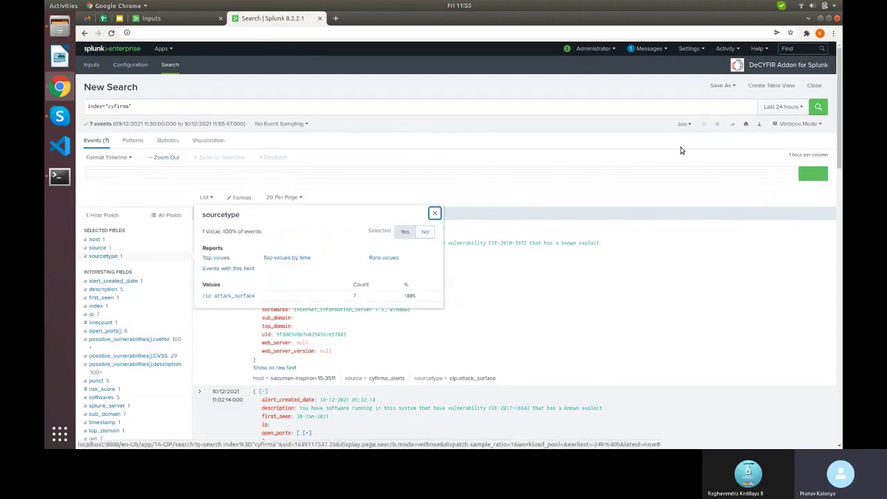
{"action": "left_click", "coordinate": [788, 112]}
{"action": "left_click", "coordinate": [768, 156]}
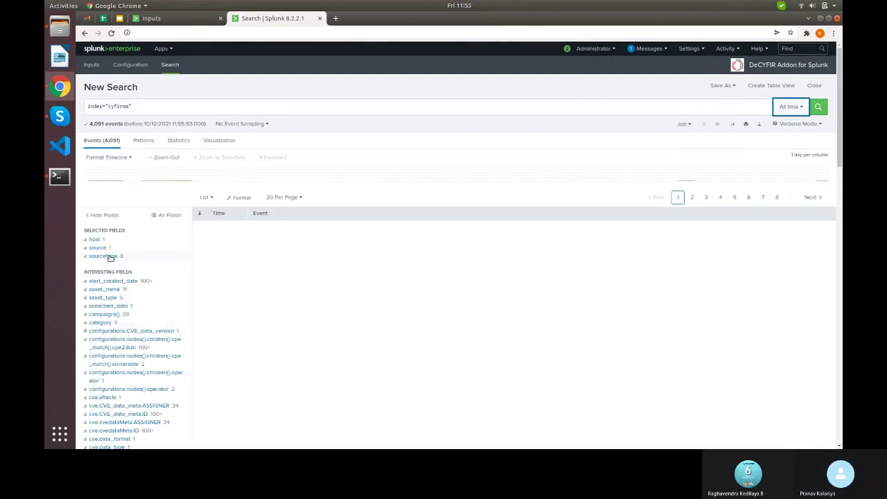
{"action": "left_click", "coordinate": [111, 257]}
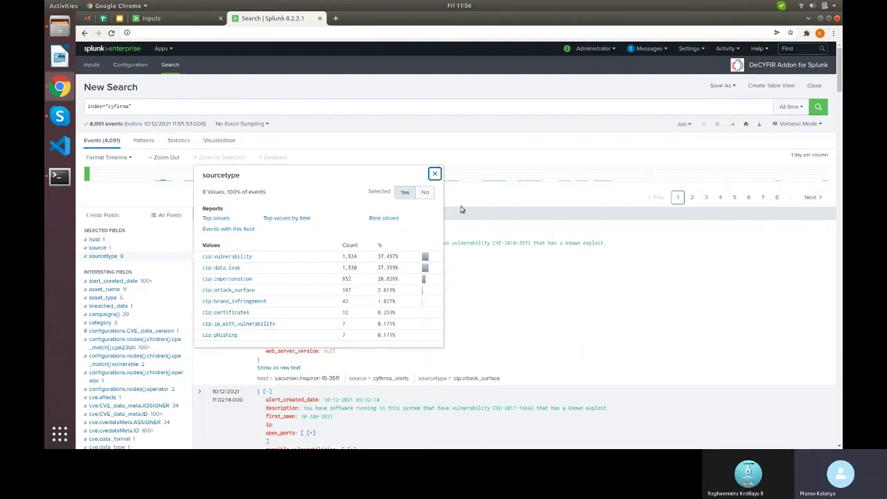
{"action": "left_click", "coordinate": [434, 174]}
- Expand the first event's open_ports and possible_vulnerabilities, including the first two vulnerability entries, and examine the alert details and sourcetype
{"action": "scroll", "coordinate": [269, 214], "scroll_direction": "down", "scroll_amount": 5}
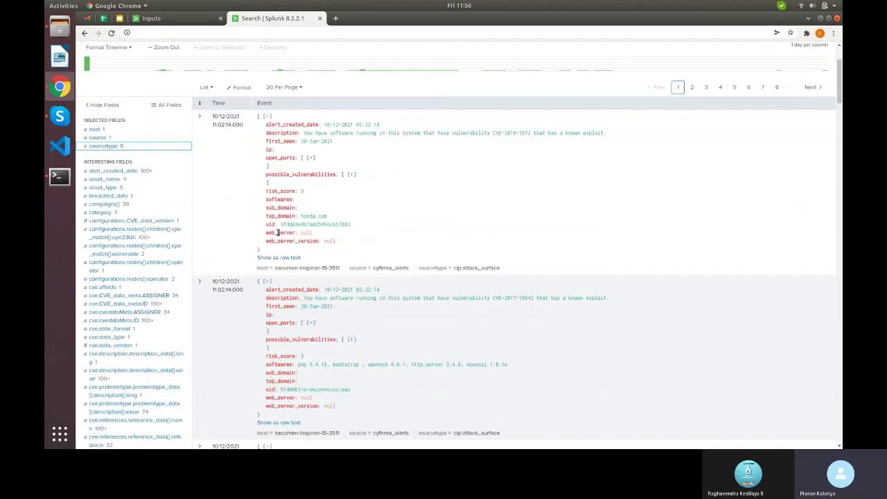
{"action": "scroll", "coordinate": [269, 213], "scroll_direction": "up", "scroll_amount": 3}
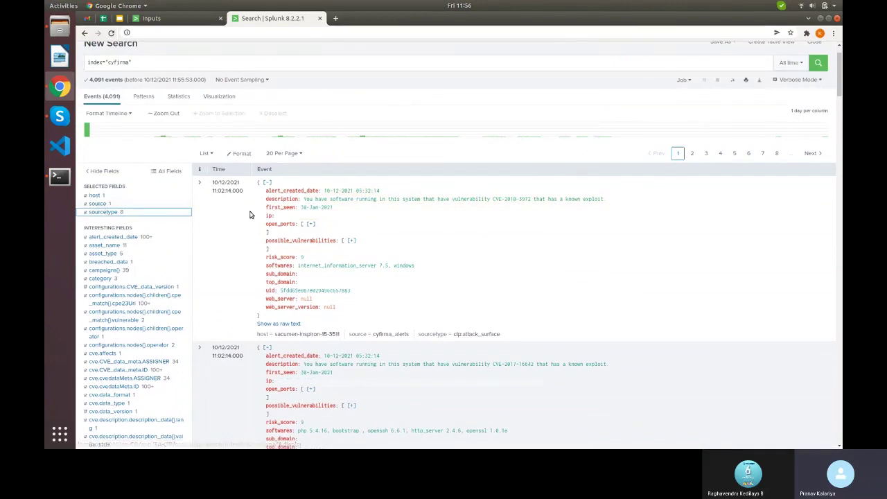
{"action": "scroll", "coordinate": [250, 212], "scroll_direction": "down", "scroll_amount": 1}
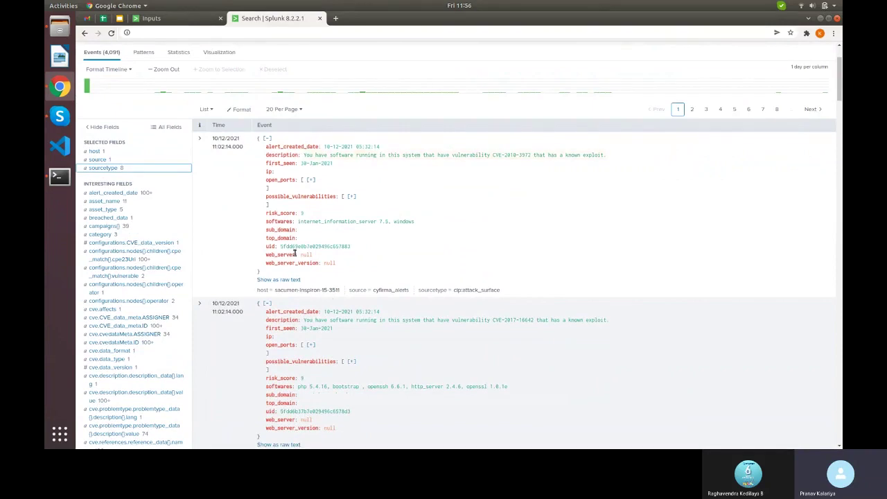
{"action": "left_click", "coordinate": [310, 180]}
{"action": "left_click", "coordinate": [352, 206]}
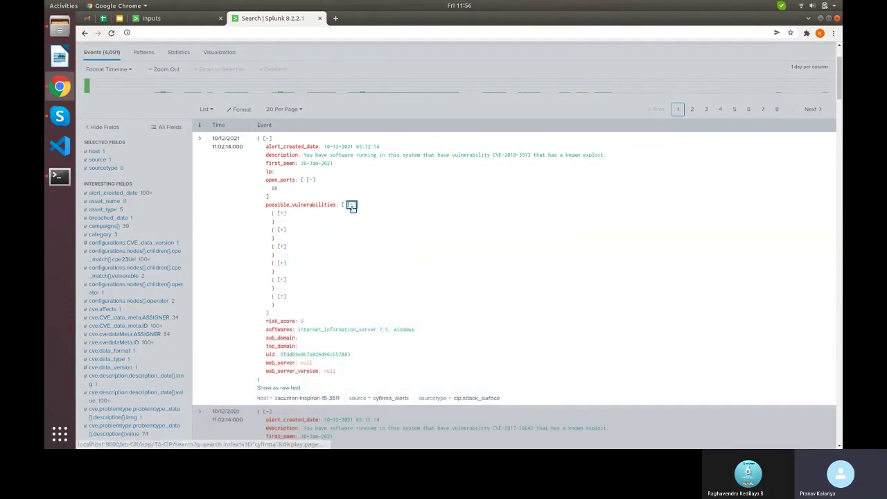
{"action": "left_click", "coordinate": [281, 212]}
{"action": "left_click", "coordinate": [281, 288]}
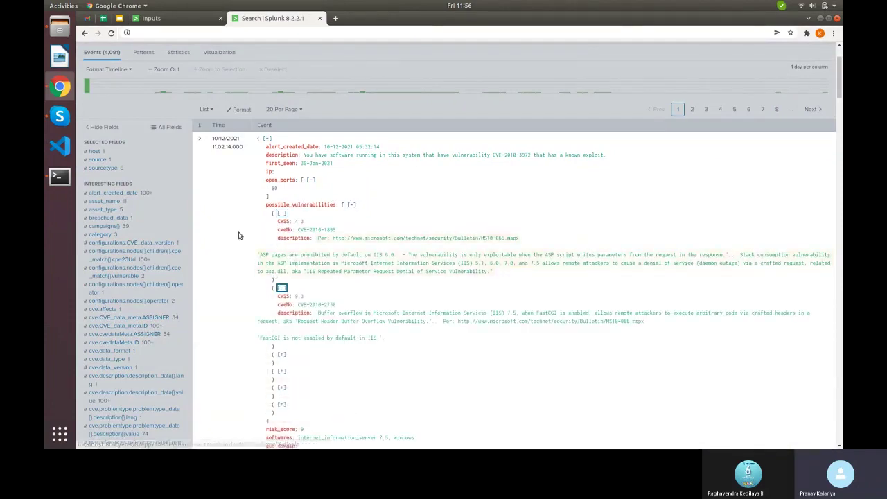
{"action": "scroll", "coordinate": [283, 292], "scroll_direction": "down", "scroll_amount": 3}
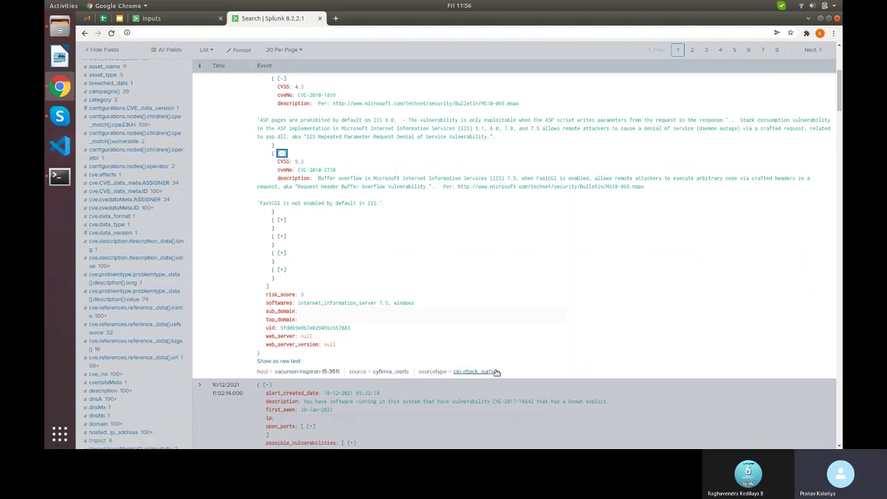
{"action": "scroll", "coordinate": [363, 228], "scroll_direction": "up", "scroll_amount": 5}
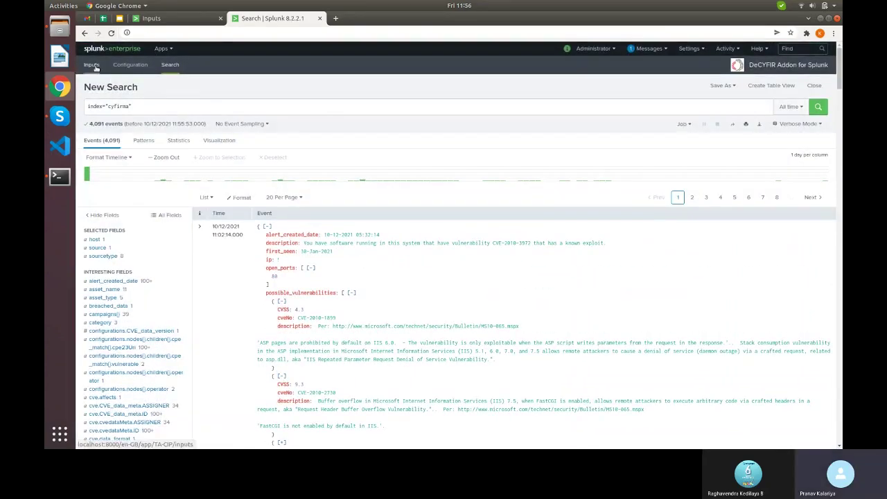
- Start a new DeCYFIR IOC data input on the add-on's Inputs page and name it DeCYFIR_IOC_INPUT
{"action": "left_click", "coordinate": [93, 65]}
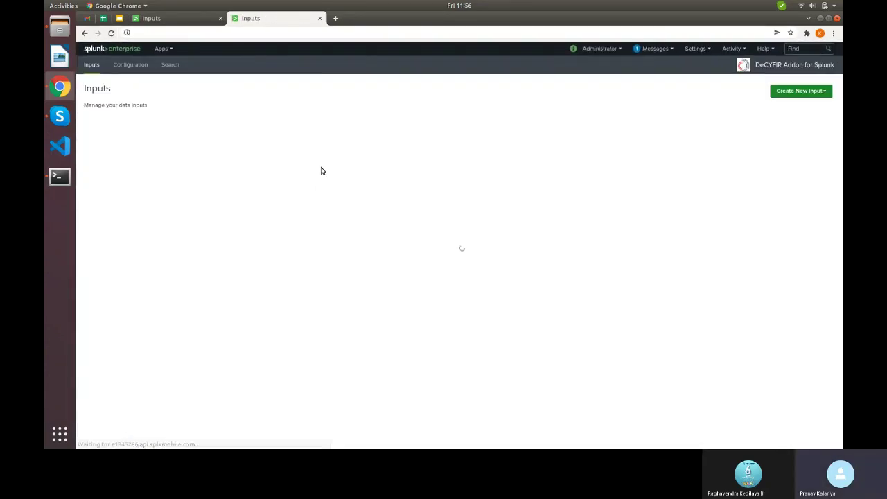
{"action": "left_click", "coordinate": [795, 92]}
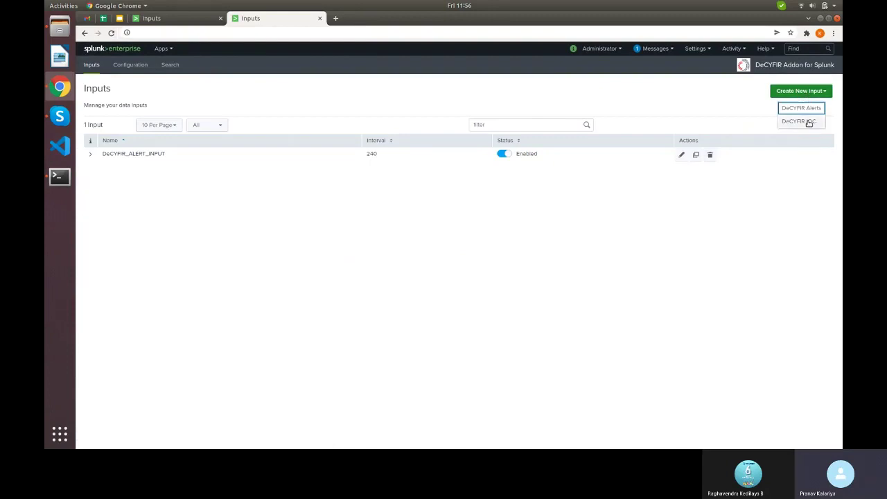
{"action": "left_click", "coordinate": [804, 121]}
{"action": "left_click", "coordinate": [427, 106]}
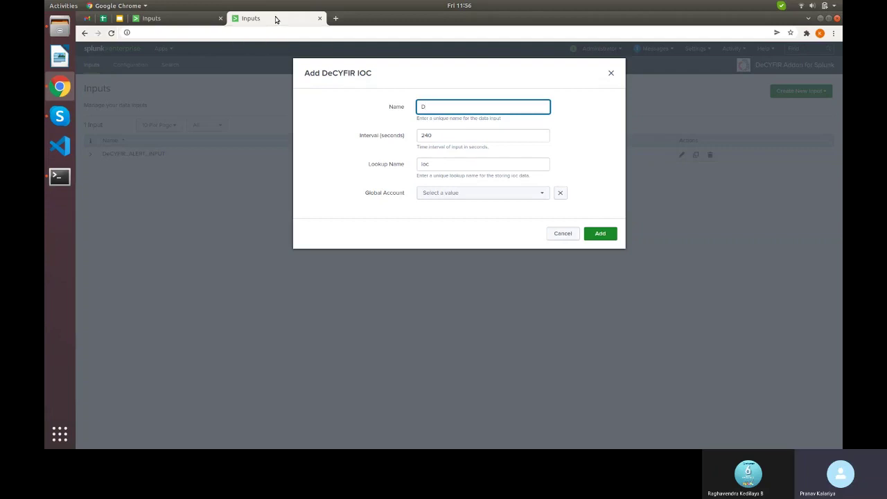
{"action": "type", "text": "DeCYFIR_IOC_INPUT"}
- Keep ioc as the IOC input's lookup name, assign the DeCYFIRAccount global account, and add the input
{"action": "left_click", "coordinate": [445, 167]}
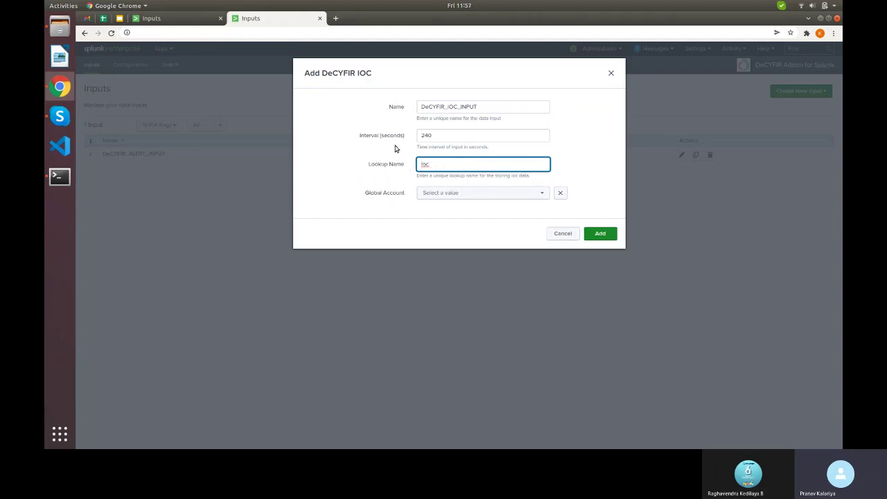
{"action": "left_click", "coordinate": [499, 194]}
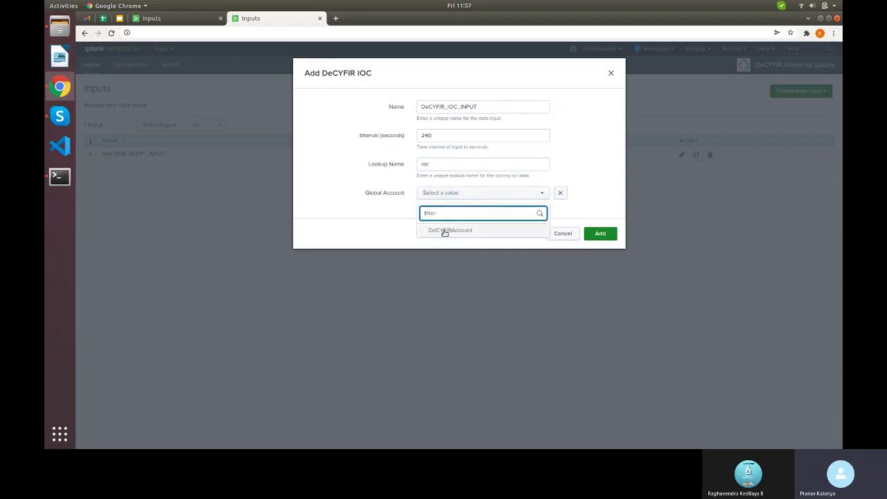
{"action": "left_click", "coordinate": [438, 233]}
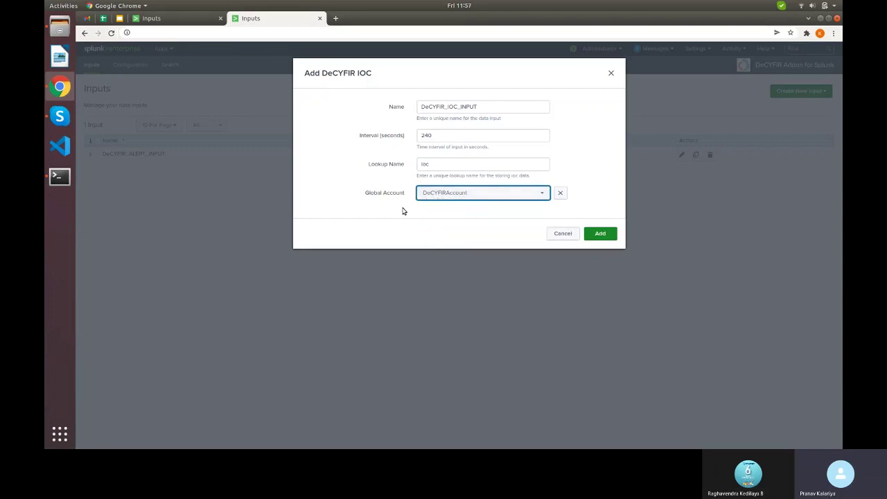
{"action": "left_click", "coordinate": [602, 234]}
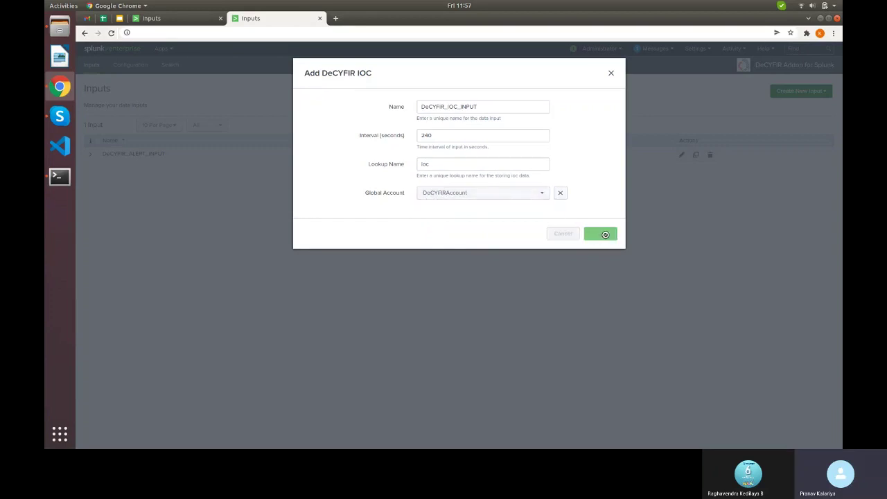
- Open the add-on's search page in a new browser tab and run the search |inputlookup ioc.csv
{"action": "left_click", "coordinate": [170, 66]}
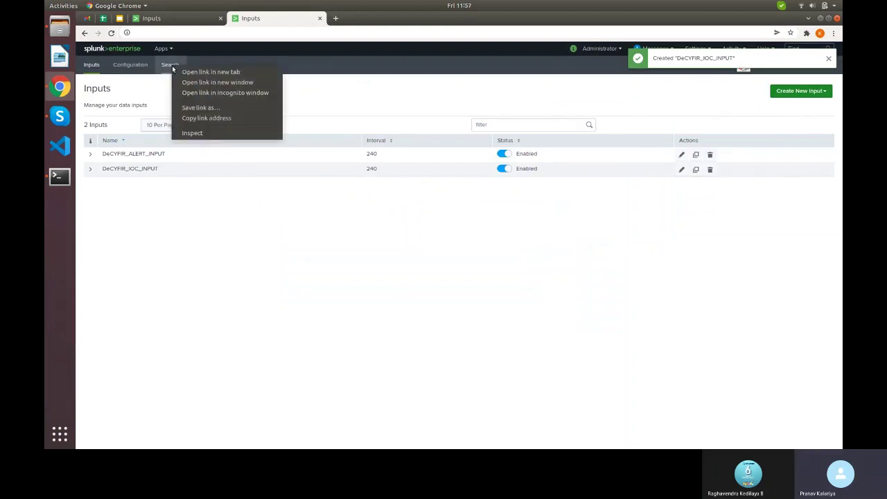
{"action": "left_click", "coordinate": [187, 72]}
{"action": "left_click", "coordinate": [363, 19]}
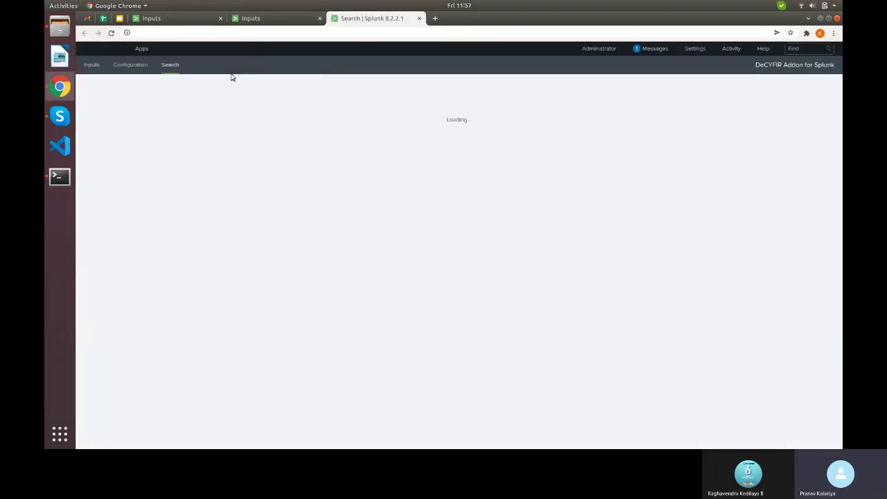
{"action": "type", "text": "|"}
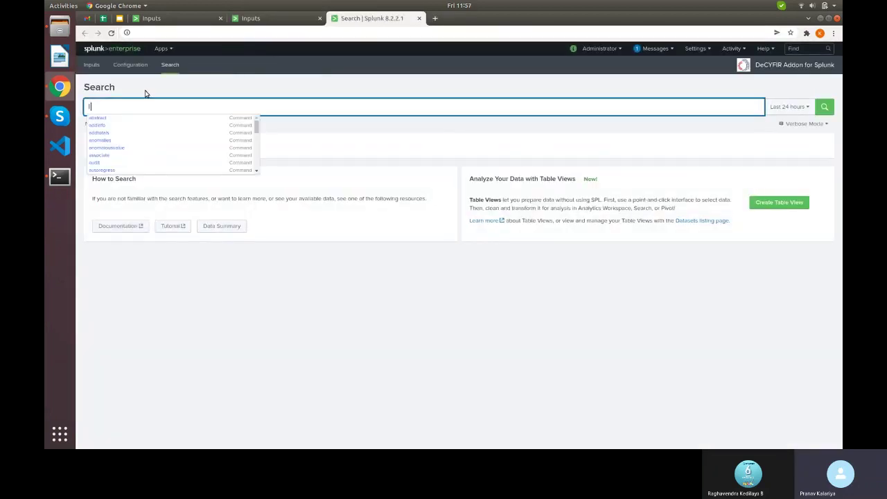
{"action": "type", "text": " inpu"}
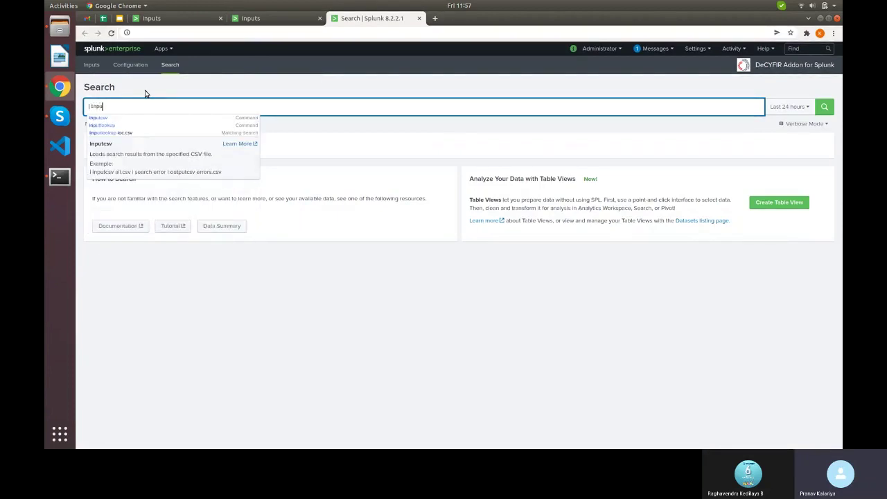
{"action": "type", "text": "tl"}
{"action": "key", "text": "Down"}
{"action": "key", "text": "Down"}
{"action": "key", "text": "Return"}
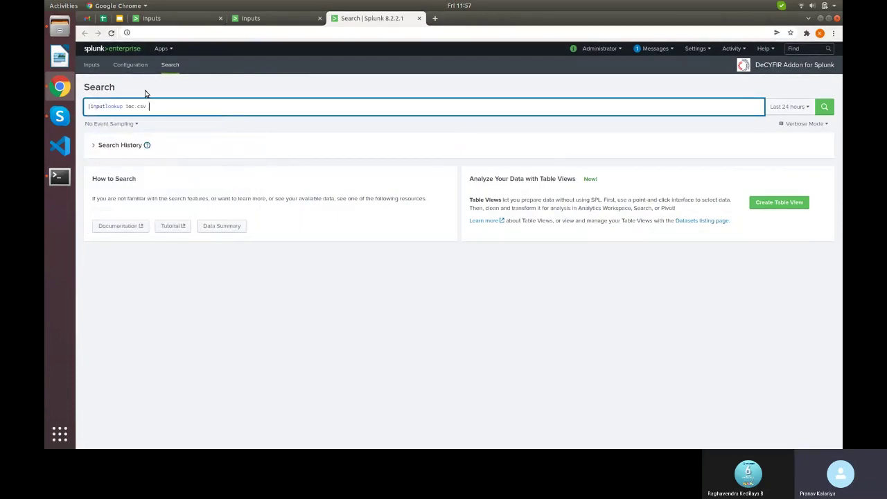
{"action": "key", "text": "Return"}
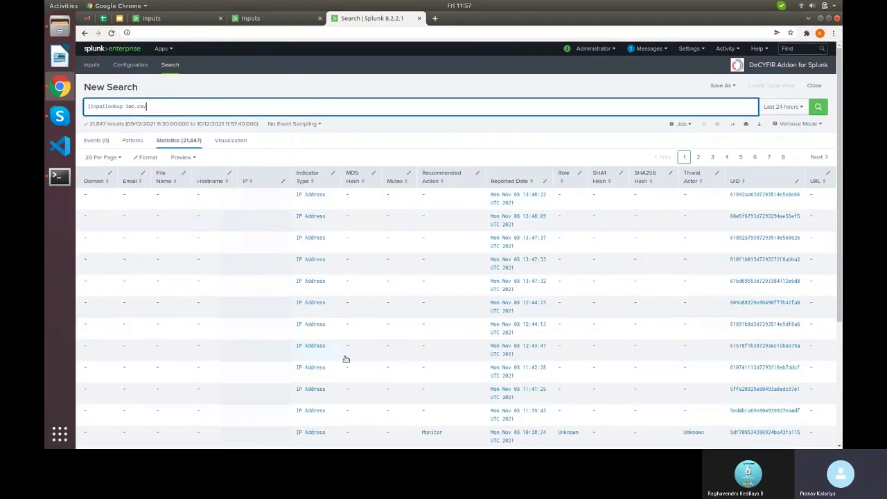
- Look through the IOC lookup rows and sort them by Indicator Type, first ascending and then descending
{"action": "scroll", "coordinate": [326, 269], "scroll_direction": "down", "scroll_amount": 3}
{"action": "scroll", "coordinate": [323, 264], "scroll_direction": "down", "scroll_amount": 3}
{"action": "scroll", "coordinate": [362, 248], "scroll_direction": "up", "scroll_amount": 6}
{"action": "left_click", "coordinate": [321, 182]}
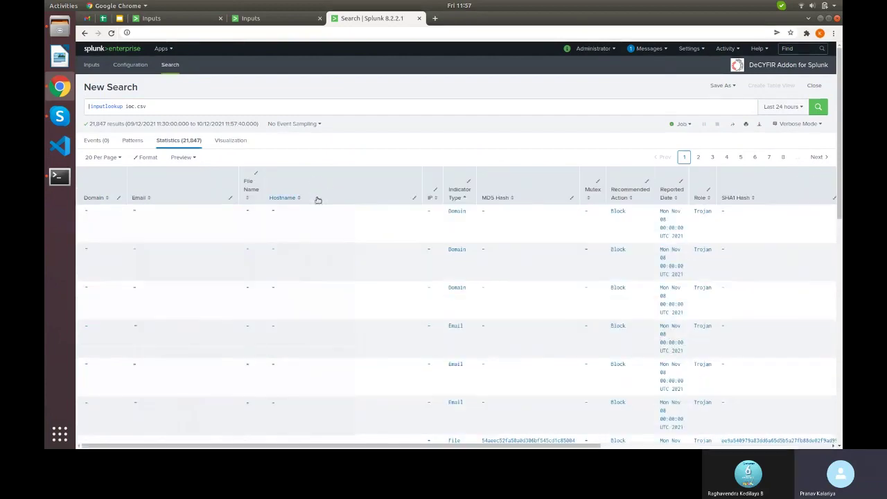
{"action": "left_click", "coordinate": [459, 194]}
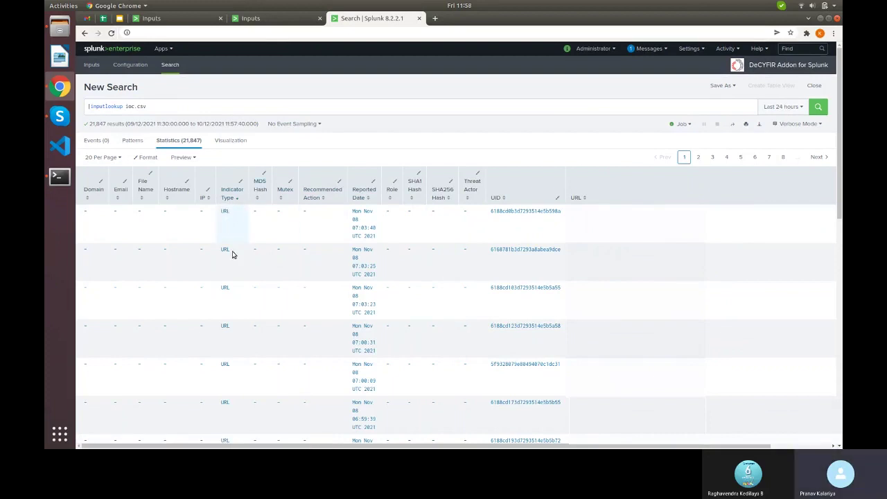
- Switch from the add-on's search page to the DeCYFIR App for Splunk
{"action": "left_click", "coordinate": [196, 110]}
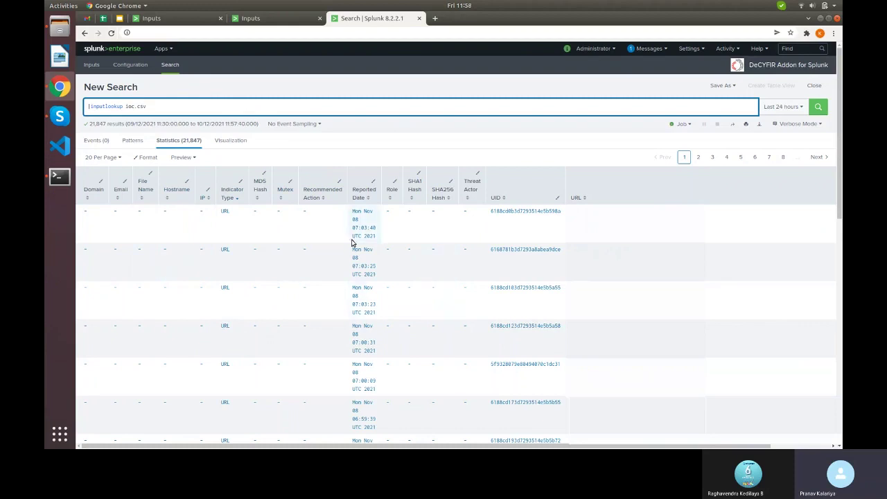
{"action": "left_click", "coordinate": [163, 53]}
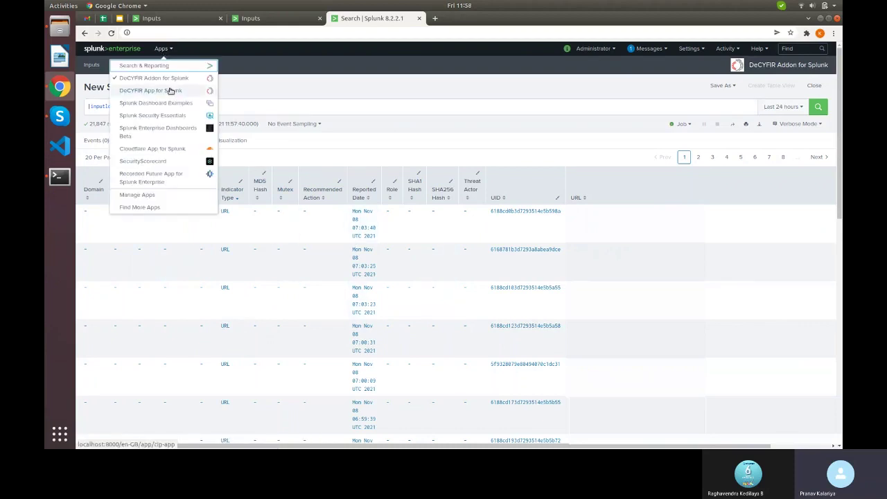
{"action": "left_click", "coordinate": [152, 91]}
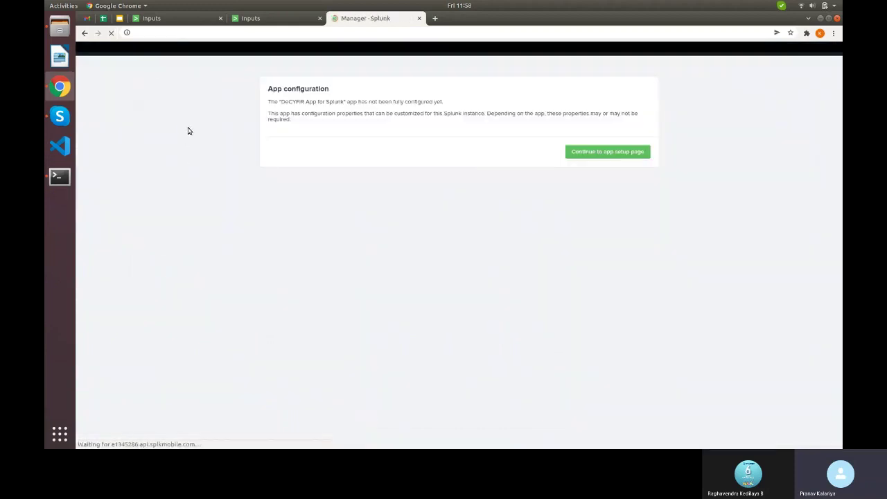
{"action": "left_click", "coordinate": [265, 21]}
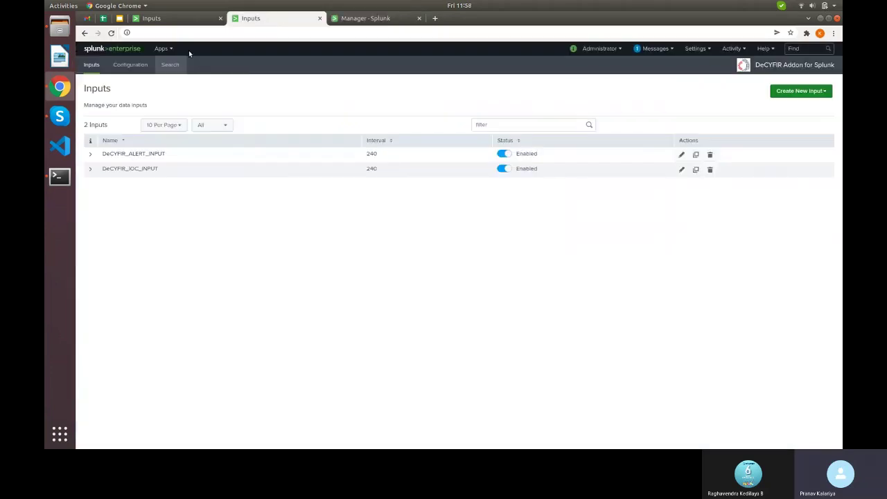
{"action": "left_click", "coordinate": [164, 48]}
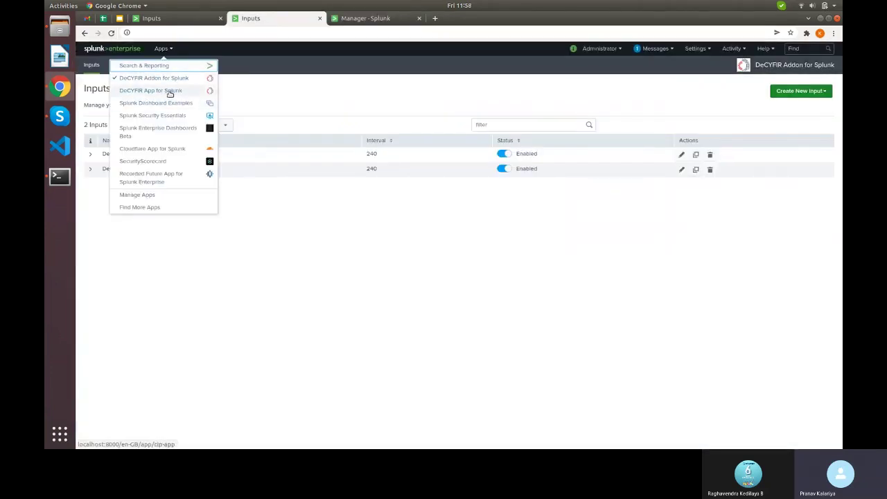
{"action": "left_click", "coordinate": [360, 20]}
{"action": "left_click", "coordinate": [269, 19]}
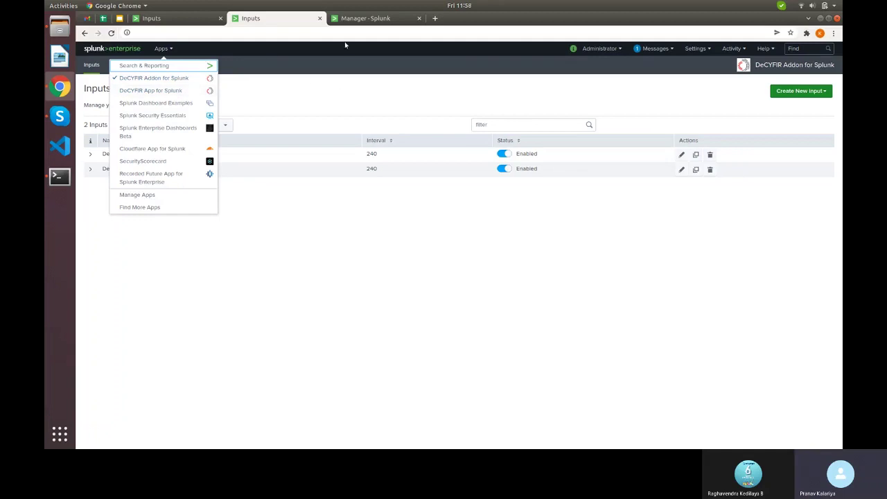
{"action": "left_click", "coordinate": [361, 24]}
{"action": "left_click", "coordinate": [259, 23]}
{"action": "left_click", "coordinate": [369, 19]}
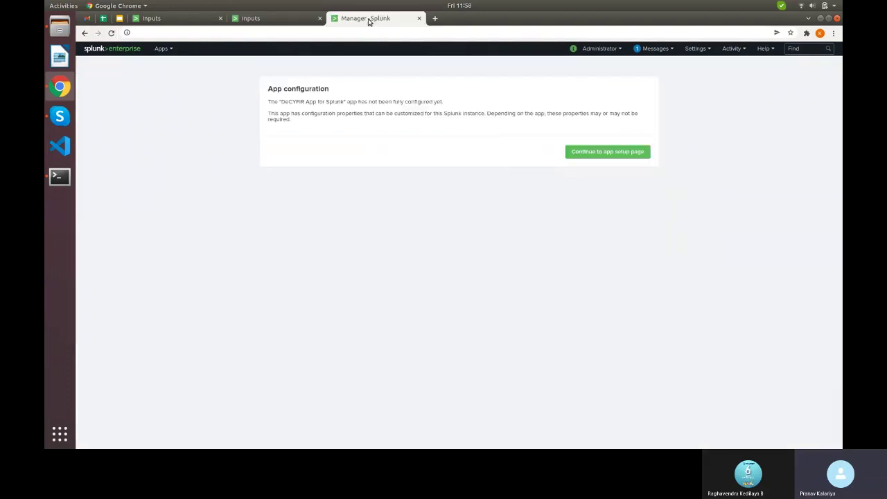
{"action": "left_click", "coordinate": [166, 48]}
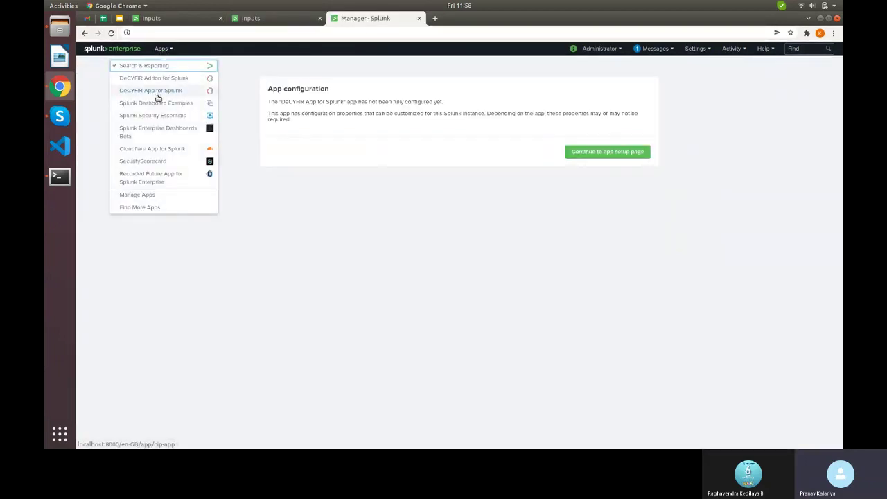
{"action": "left_click_drag", "start_coordinate": [364, 114], "coordinate": [268, 114]}
{"action": "left_click", "coordinate": [370, 117]}
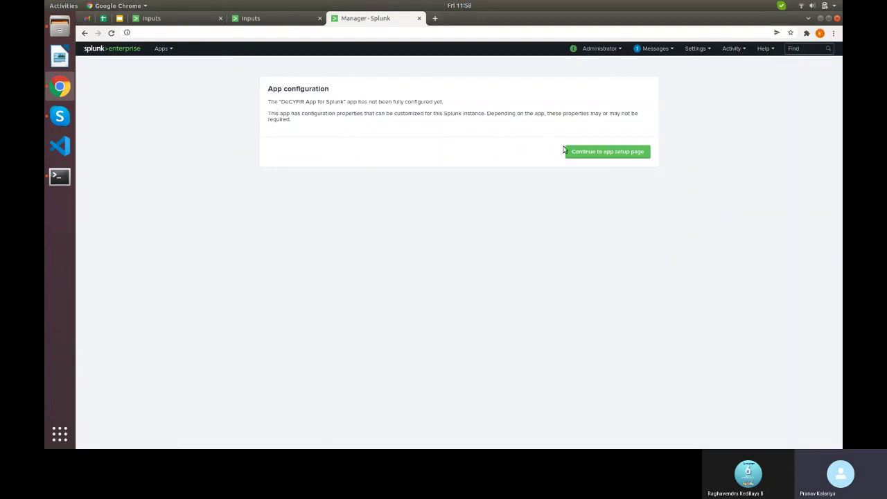
{"action": "left_click", "coordinate": [603, 151]}
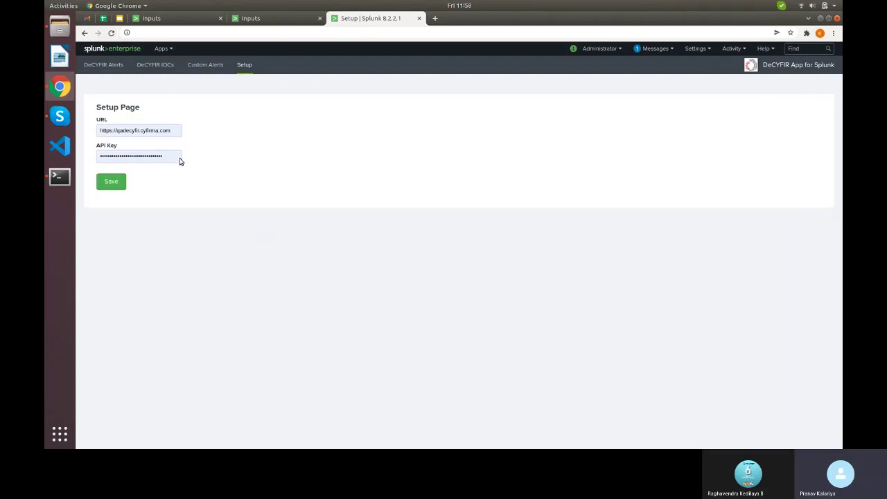
{"action": "left_click", "coordinate": [137, 133]}
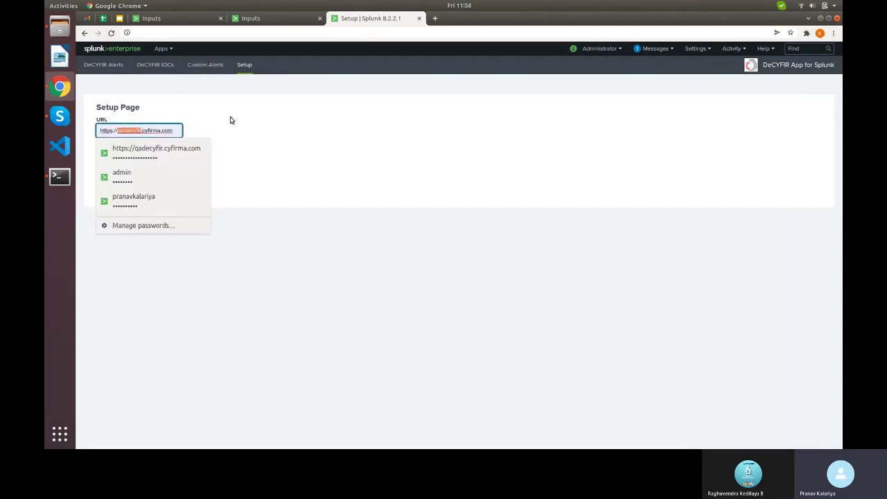
{"action": "left_click", "coordinate": [150, 146]}
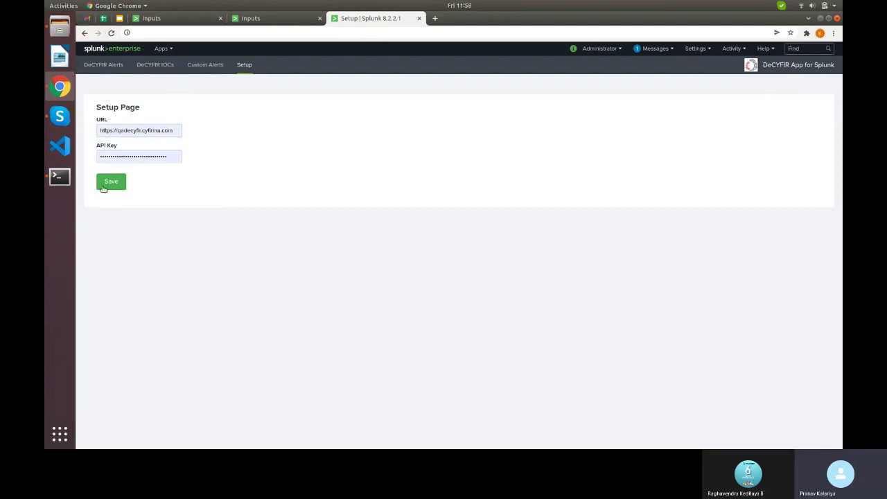
{"action": "left_click", "coordinate": [115, 133]}
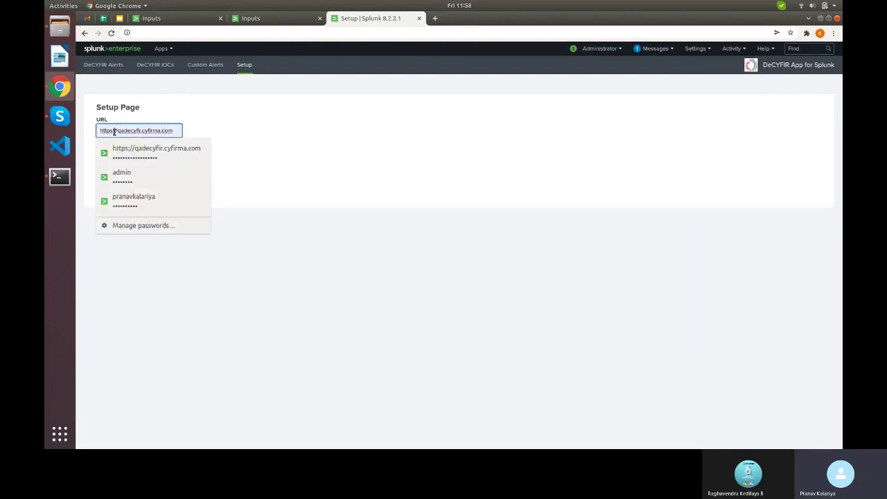
{"action": "left_click", "coordinate": [201, 116]}
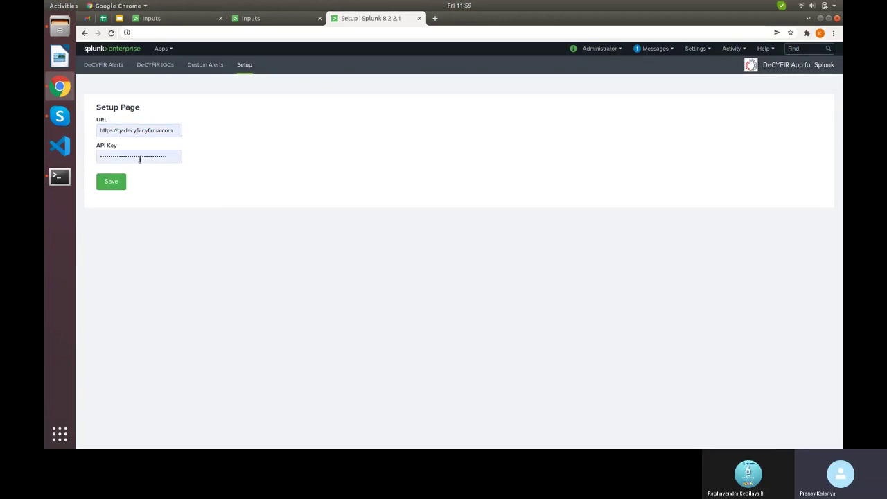
- Save the URL and API key on the DeCYFIR App's setup page
{"action": "left_click", "coordinate": [139, 156]}
{"action": "left_click", "coordinate": [195, 141]}
{"action": "left_click", "coordinate": [112, 186]}
{"action": "left_click_drag", "start_coordinate": [98, 210], "coordinate": [175, 208]}
{"action": "left_click", "coordinate": [186, 194]}
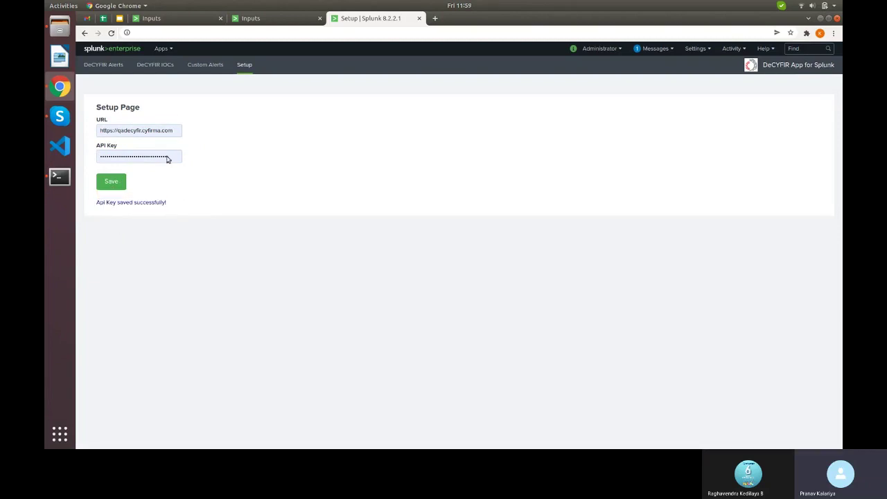
- Open the DeCYFIR Alerts dashboard, set its time range to All time, and review the category counts and Attack Surface Trend
{"action": "left_click", "coordinate": [103, 64]}
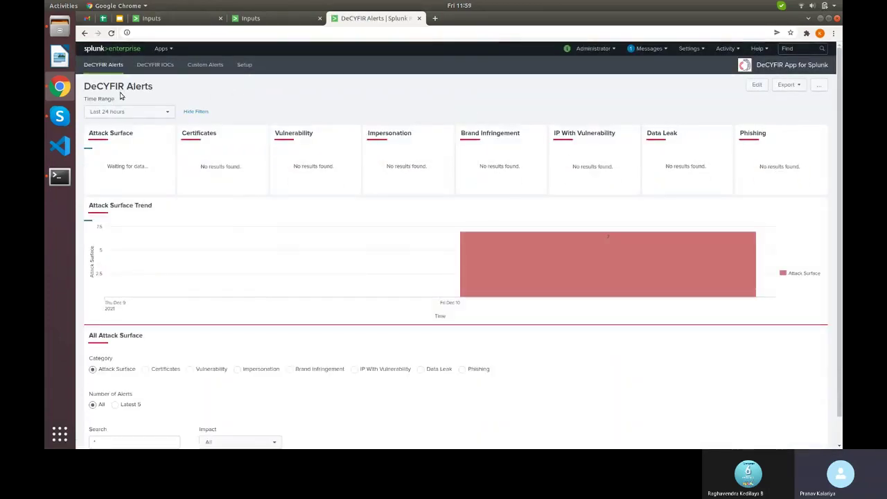
{"action": "left_click", "coordinate": [151, 115]}
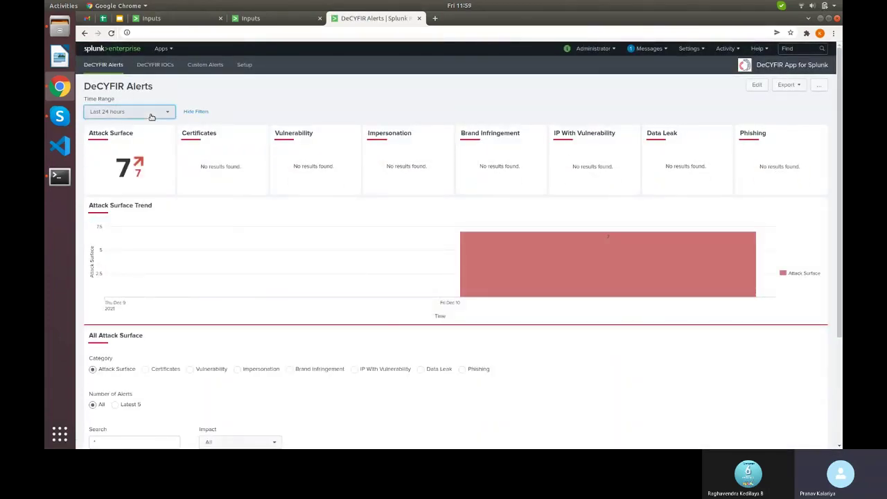
{"action": "left_click", "coordinate": [317, 159]}
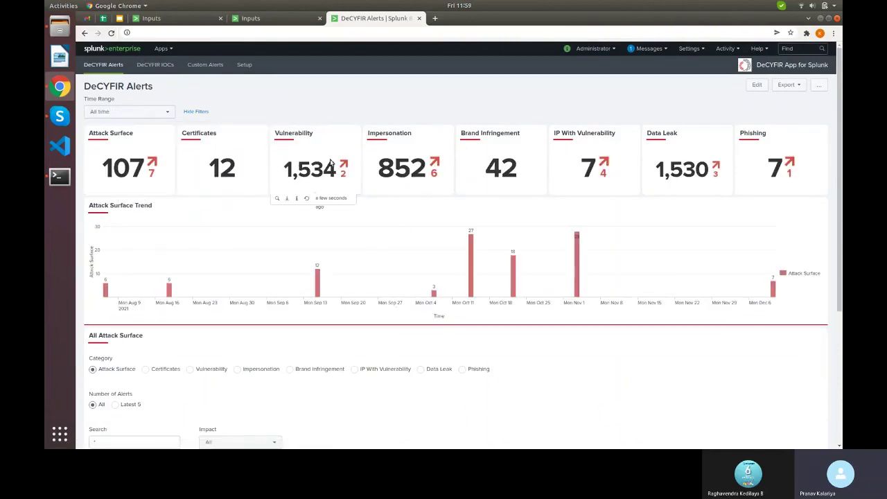
{"action": "scroll", "coordinate": [321, 180], "scroll_direction": "down", "scroll_amount": 1}
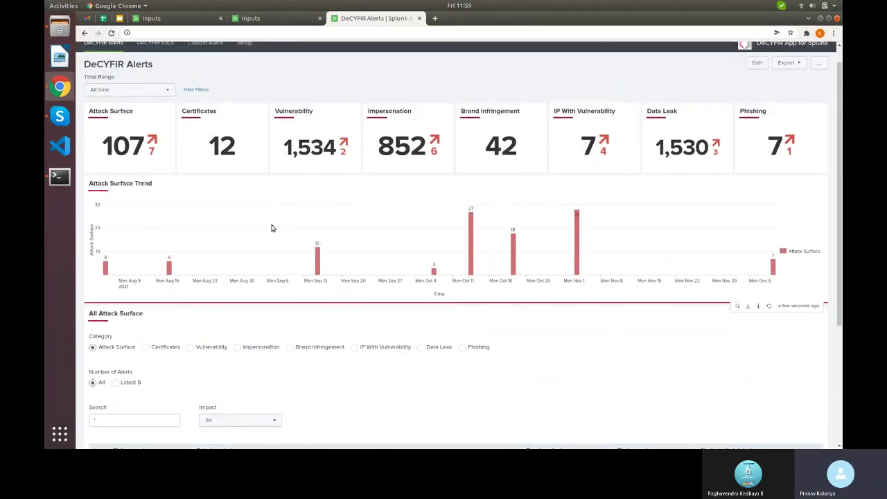
{"action": "scroll", "coordinate": [158, 124], "scroll_direction": "up", "scroll_amount": 1}
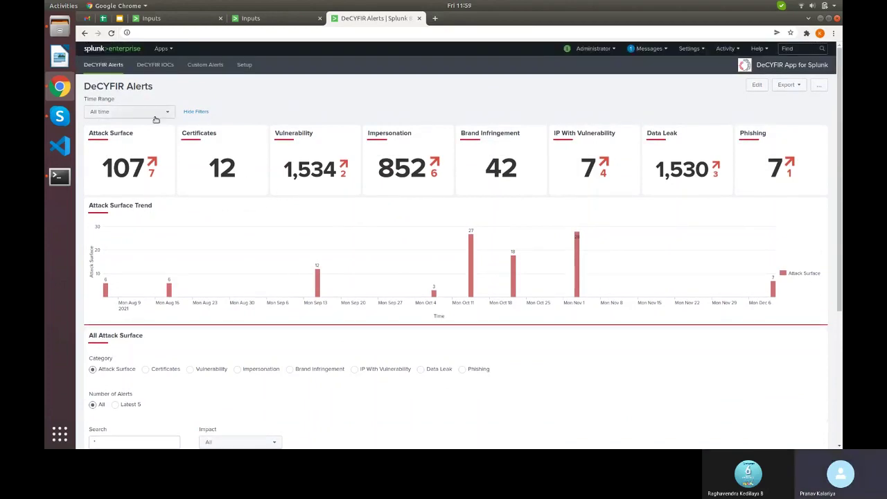
- Examine the alert counts per category alongside the Attack Surface Trend chart and the All Attack Surface table
{"action": "scroll", "coordinate": [189, 142], "scroll_direction": "down", "scroll_amount": 3}
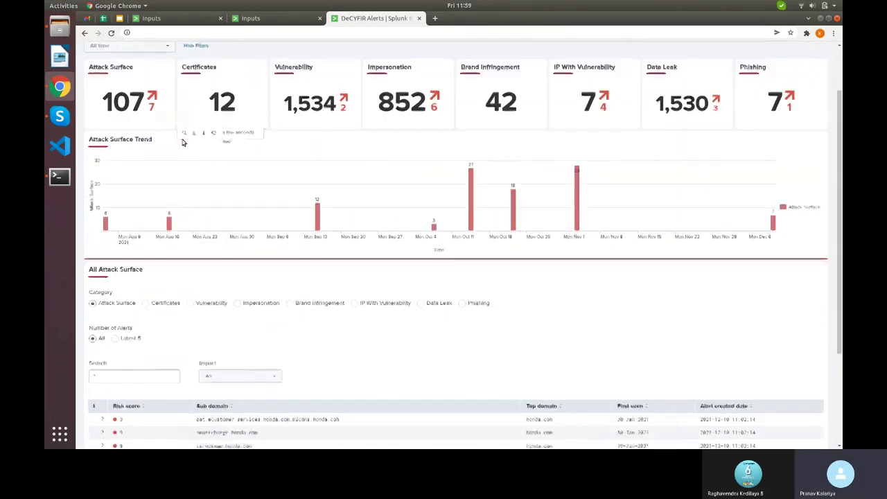
{"action": "scroll", "coordinate": [177, 146], "scroll_direction": "up", "scroll_amount": 3}
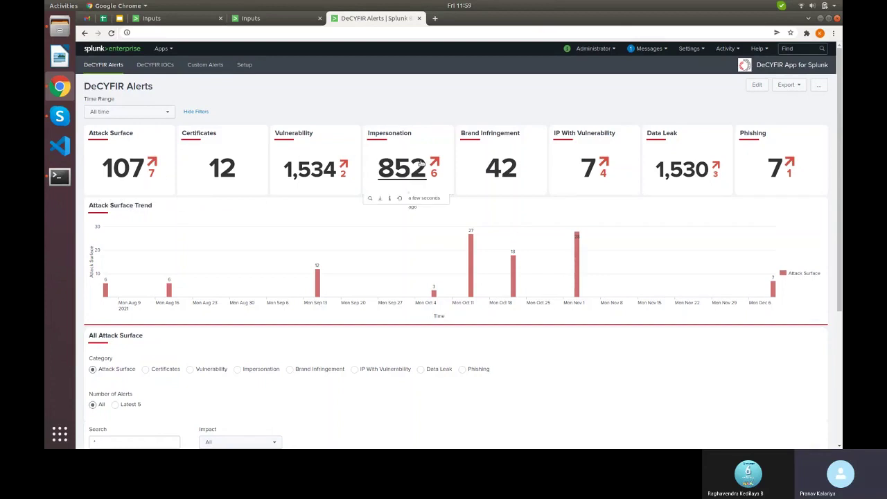
{"action": "left_click", "coordinate": [159, 115]}
{"action": "left_click", "coordinate": [299, 106]}
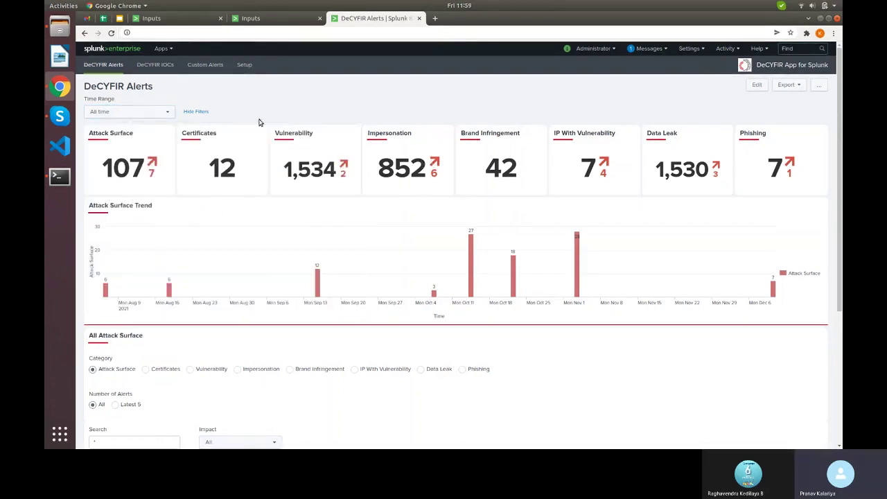
{"action": "scroll", "coordinate": [168, 163], "scroll_direction": "down", "scroll_amount": 1}
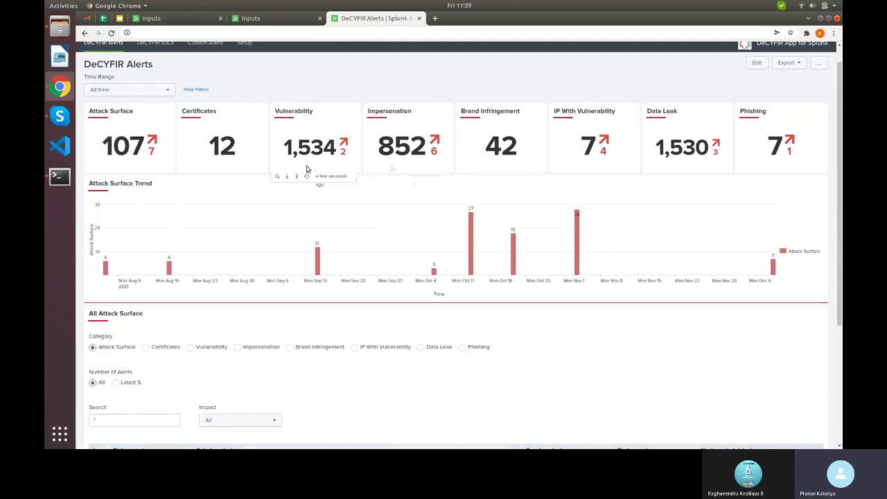
{"action": "scroll", "coordinate": [312, 167], "scroll_direction": "down", "scroll_amount": 3}
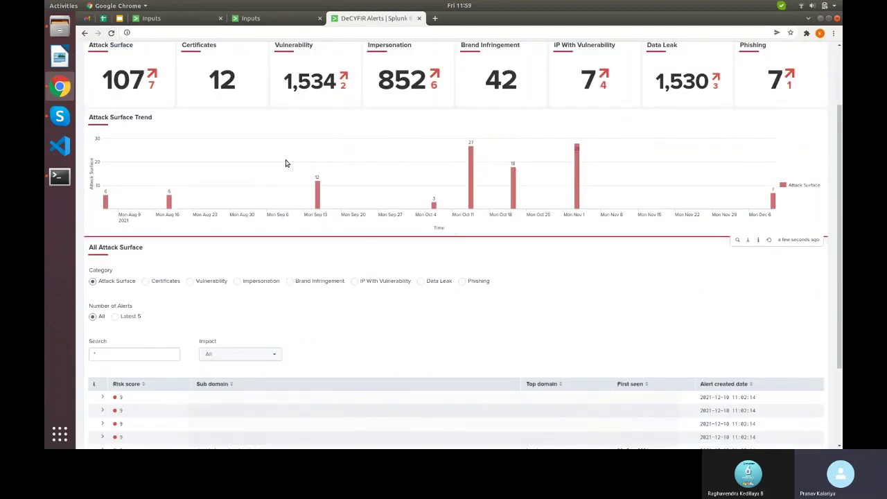
{"action": "scroll", "coordinate": [286, 163], "scroll_direction": "up", "scroll_amount": 3}
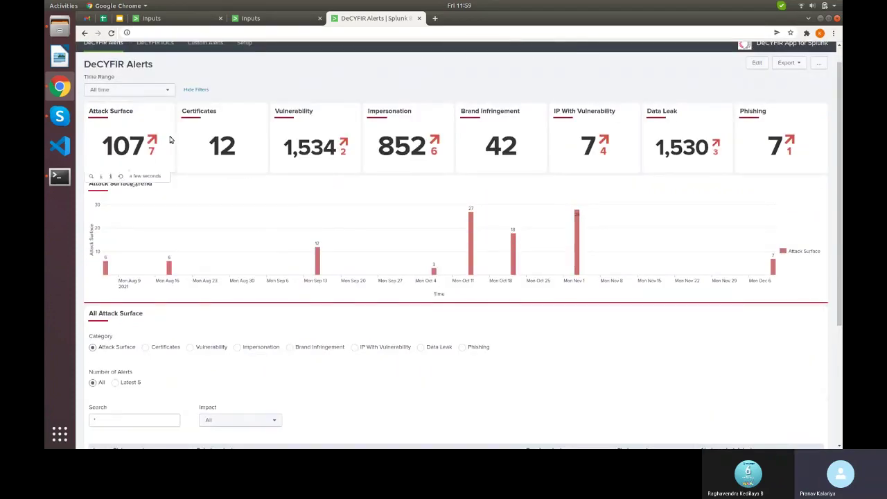
{"action": "scroll", "coordinate": [373, 162], "scroll_direction": "down", "scroll_amount": 1}
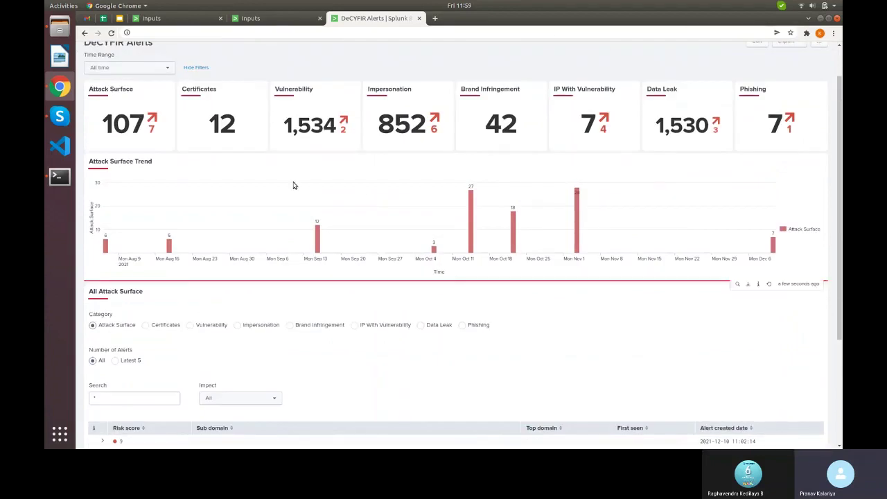
{"action": "scroll", "coordinate": [289, 184], "scroll_direction": "down", "scroll_amount": 1}
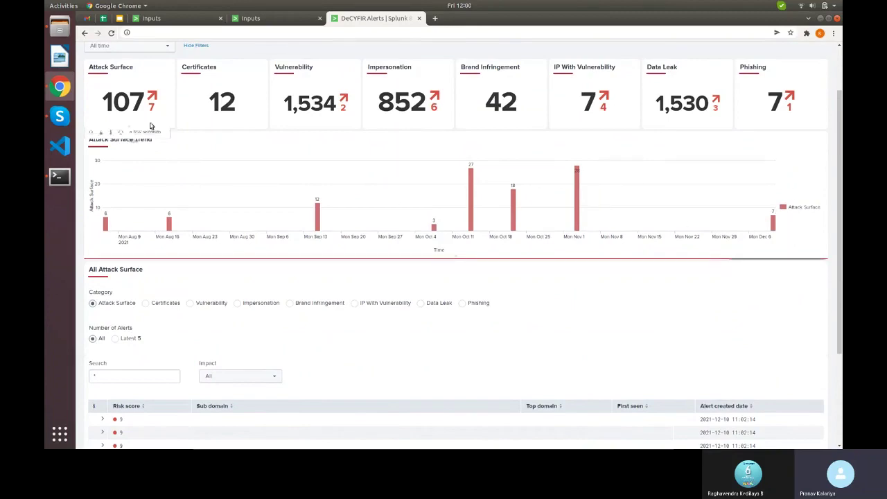
{"action": "scroll", "coordinate": [139, 152], "scroll_direction": "up", "scroll_amount": 2}
{"action": "scroll", "coordinate": [104, 170], "scroll_direction": "down", "scroll_amount": 2}
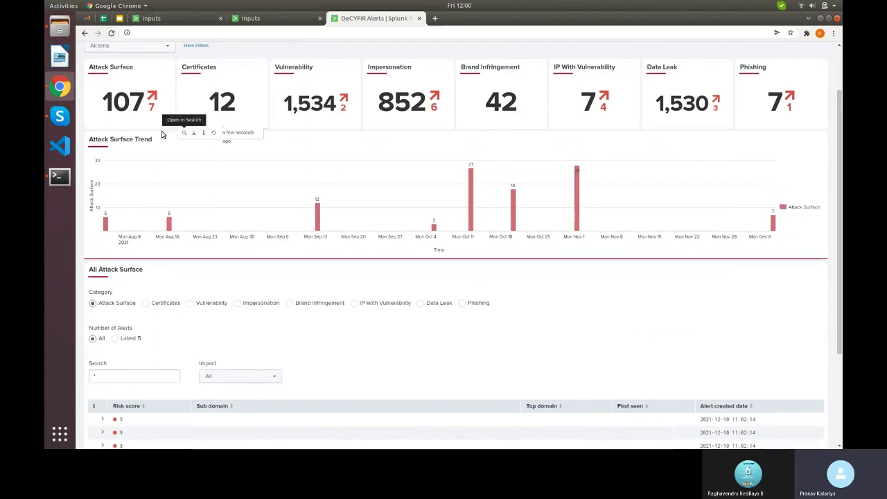
{"action": "scroll", "coordinate": [142, 181], "scroll_direction": "down", "scroll_amount": 2}
{"action": "scroll", "coordinate": [140, 179], "scroll_direction": "up", "scroll_amount": 3}
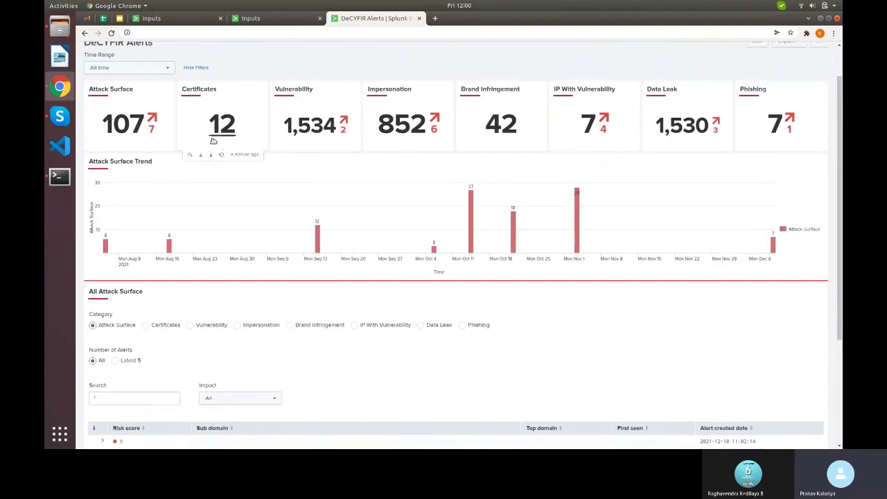
- Show the Certificates trend and switch the trend chart and alert table to Vulnerability
{"action": "left_click", "coordinate": [221, 124]}
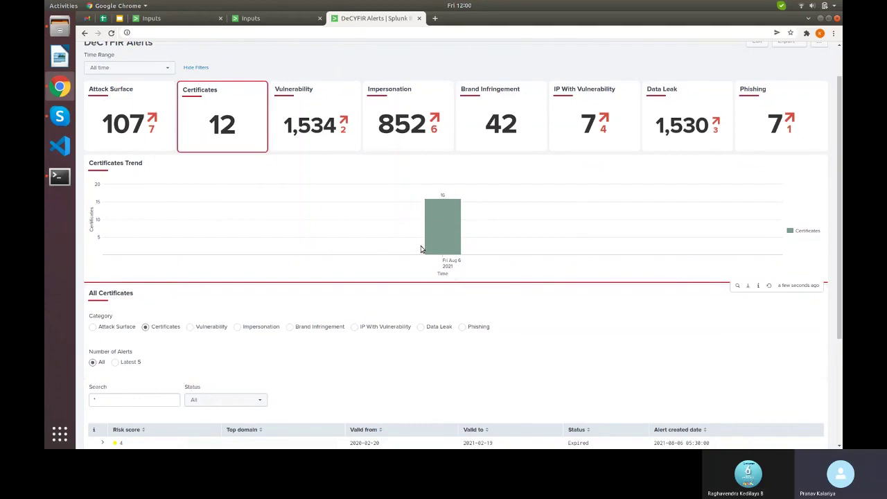
{"action": "left_click", "coordinate": [317, 125]}
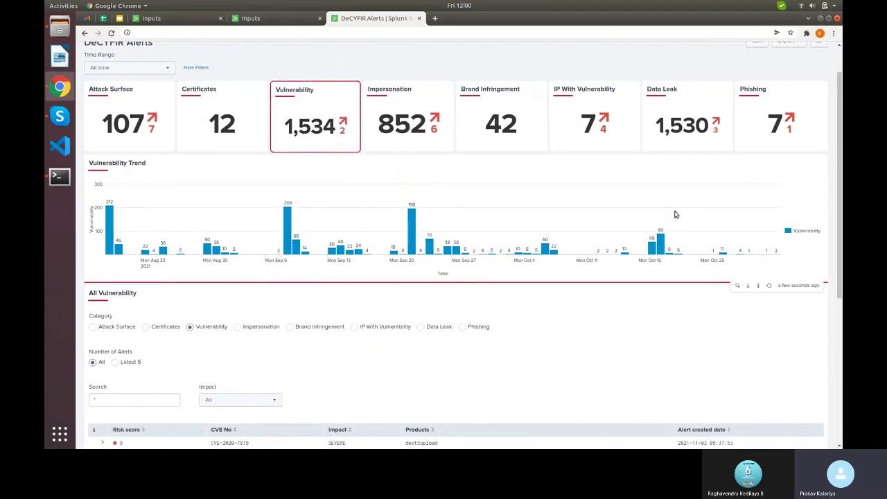
- Review the All Vulnerability table, including its filters, risk scores, CVE numbers, impact levels and affected products
{"action": "scroll", "coordinate": [244, 221], "scroll_direction": "down", "scroll_amount": 4}
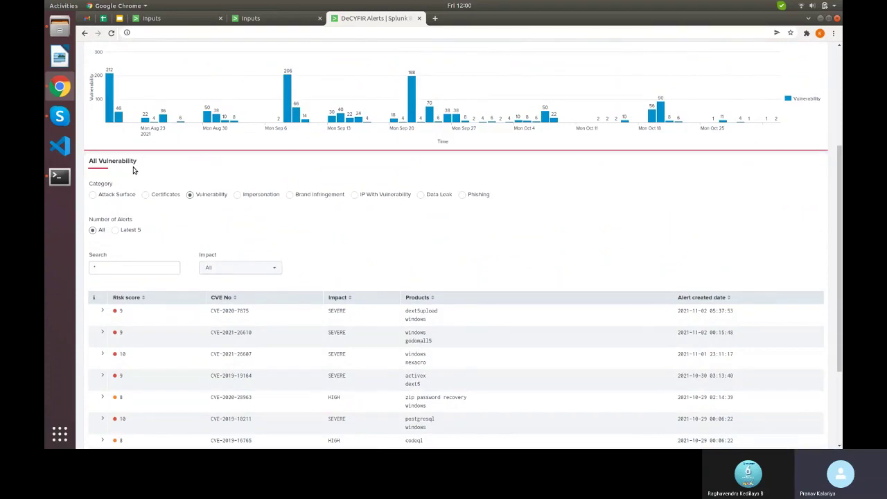
{"action": "scroll", "coordinate": [242, 192], "scroll_direction": "up", "scroll_amount": 4}
{"action": "scroll", "coordinate": [231, 224], "scroll_direction": "down", "scroll_amount": 4}
{"action": "scroll", "coordinate": [163, 235], "scroll_direction": "down", "scroll_amount": 3}
{"action": "scroll", "coordinate": [166, 221], "scroll_direction": "down", "scroll_amount": 1}
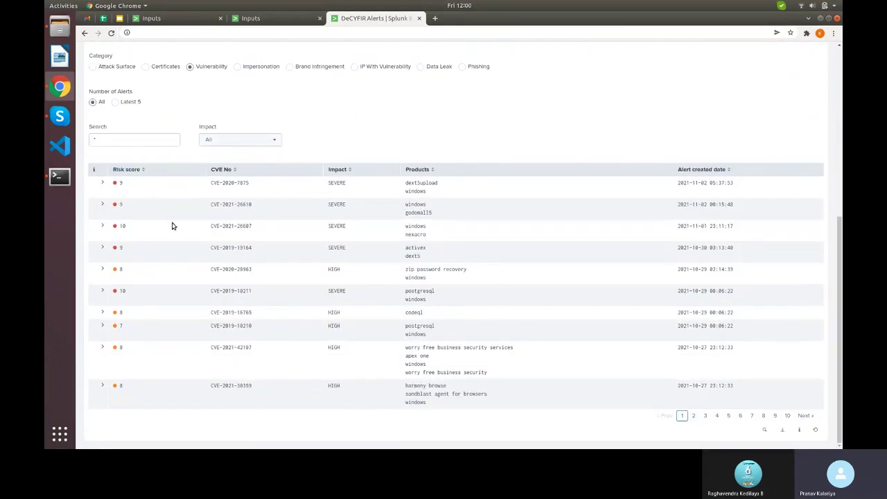
{"action": "scroll", "coordinate": [156, 169], "scroll_direction": "up", "scroll_amount": 3}
{"action": "scroll", "coordinate": [115, 179], "scroll_direction": "down", "scroll_amount": 3}
{"action": "scroll", "coordinate": [225, 194], "scroll_direction": "up", "scroll_amount": 2}
{"action": "scroll", "coordinate": [212, 192], "scroll_direction": "up", "scroll_amount": 4}
{"action": "scroll", "coordinate": [173, 198], "scroll_direction": "down", "scroll_amount": 5}
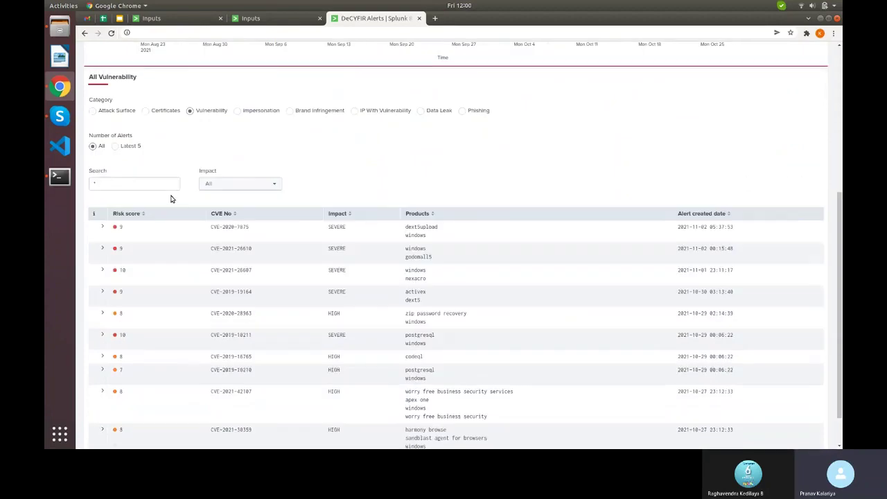
{"action": "scroll", "coordinate": [90, 228], "scroll_direction": "up", "scroll_amount": 4}
- Switch the alert table's category to Attack Surface
{"action": "left_click", "coordinate": [96, 220]}
{"action": "scroll", "coordinate": [188, 203], "scroll_direction": "down", "scroll_amount": 4}
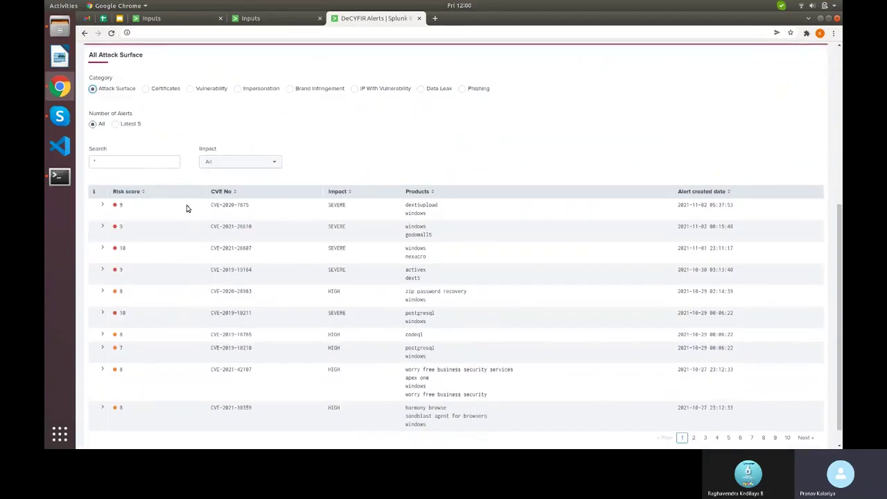
{"action": "scroll", "coordinate": [163, 167], "scroll_direction": "down", "scroll_amount": 1}
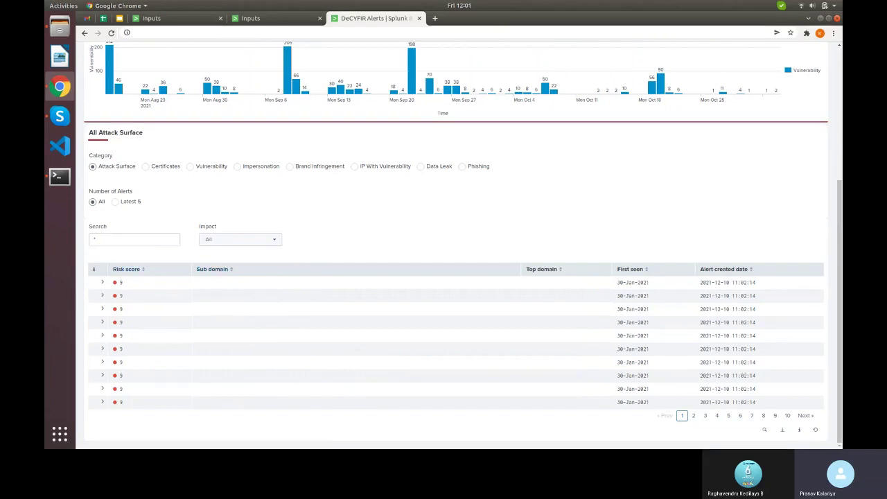
- Expand the first Attack Surface alert, review its detailed field values and collapse it again
{"action": "left_click", "coordinate": [101, 284]}
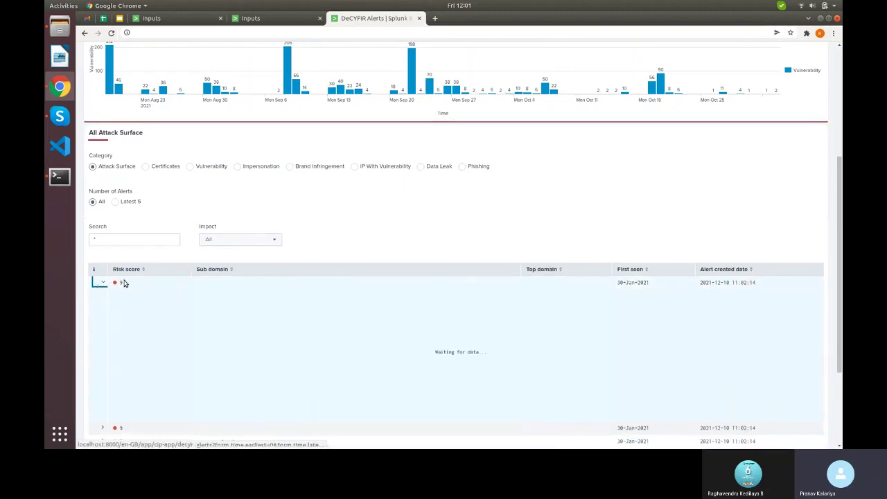
{"action": "scroll", "coordinate": [334, 291], "scroll_direction": "down", "scroll_amount": 5}
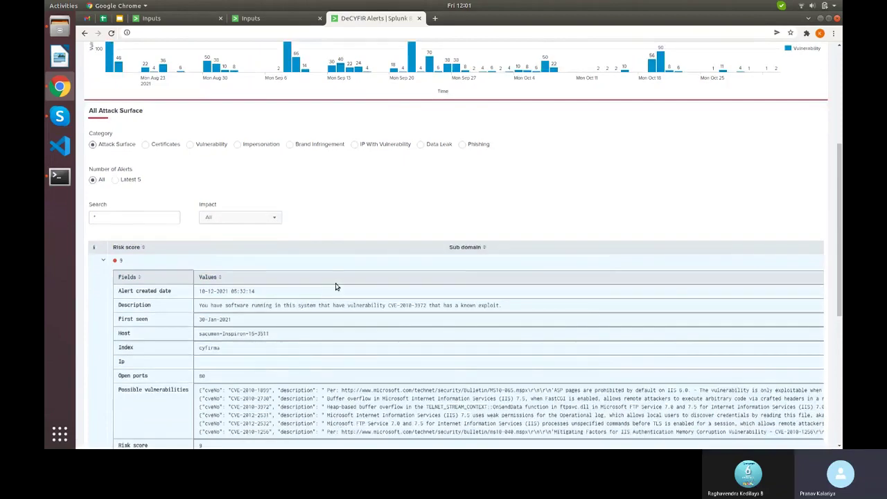
{"action": "scroll", "coordinate": [195, 235], "scroll_direction": "up", "scroll_amount": 1}
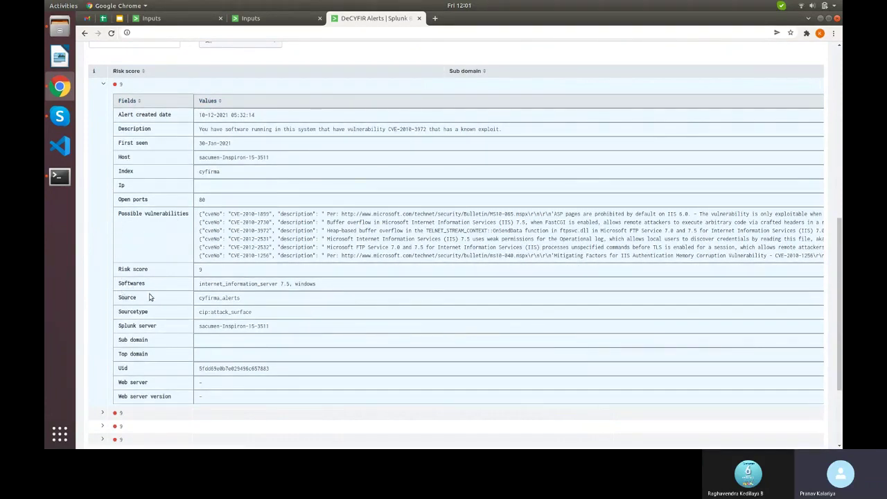
{"action": "left_click", "coordinate": [103, 85]}
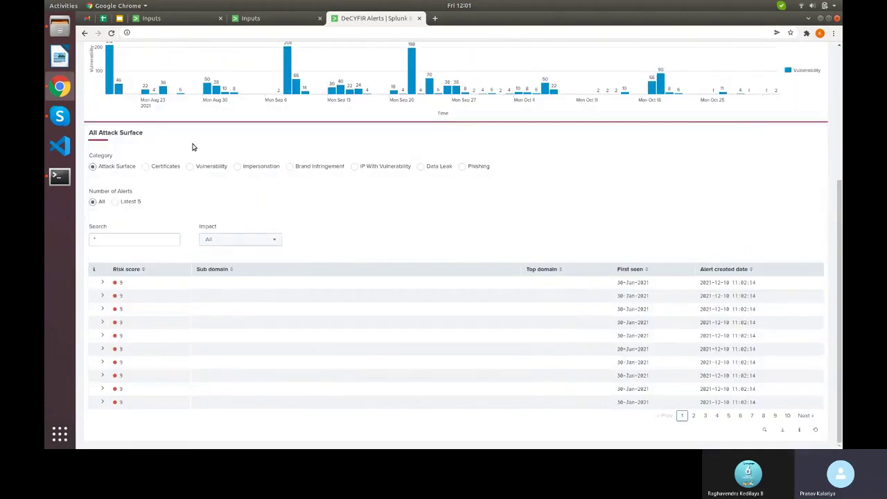
- List the Certificates alerts and inspect the first one's status and expanded details, including certificate data, hash and type, before collapsing it
{"action": "left_click", "coordinate": [147, 169]}
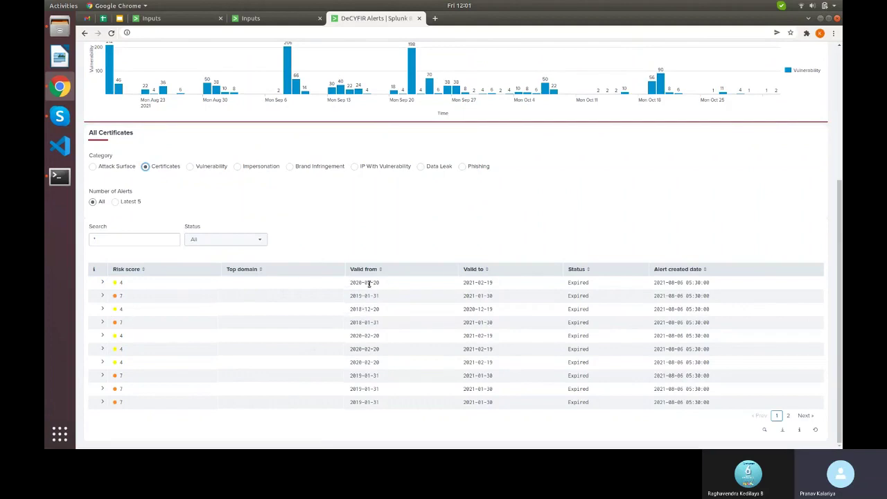
{"action": "double_click", "coordinate": [582, 283]}
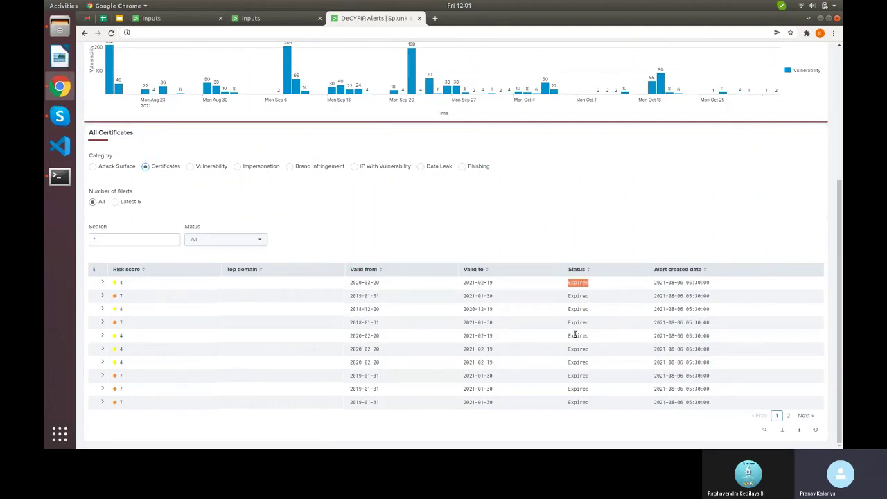
{"action": "left_click", "coordinate": [102, 282]}
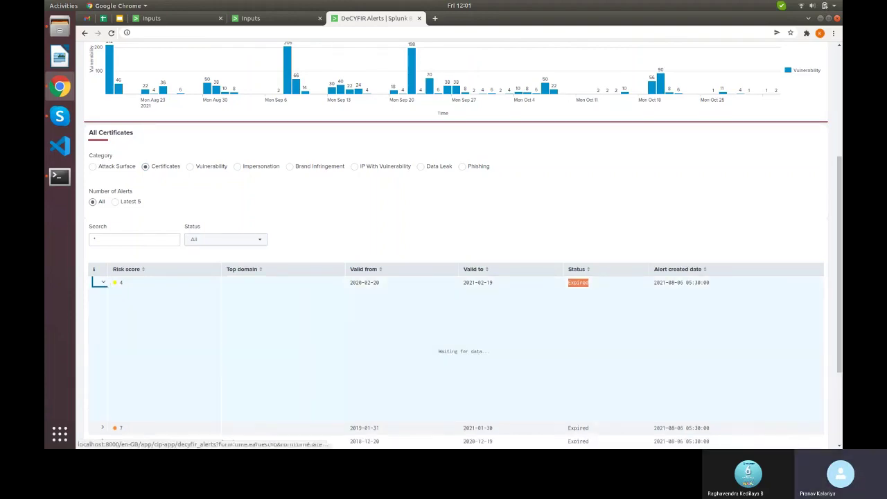
{"action": "scroll", "coordinate": [268, 317], "scroll_direction": "down", "scroll_amount": 4}
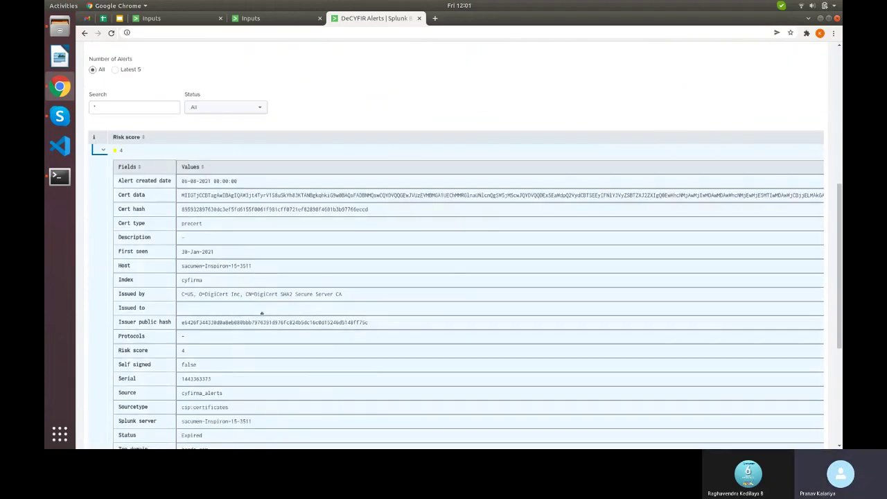
{"action": "scroll", "coordinate": [184, 360], "scroll_direction": "down", "scroll_amount": 2}
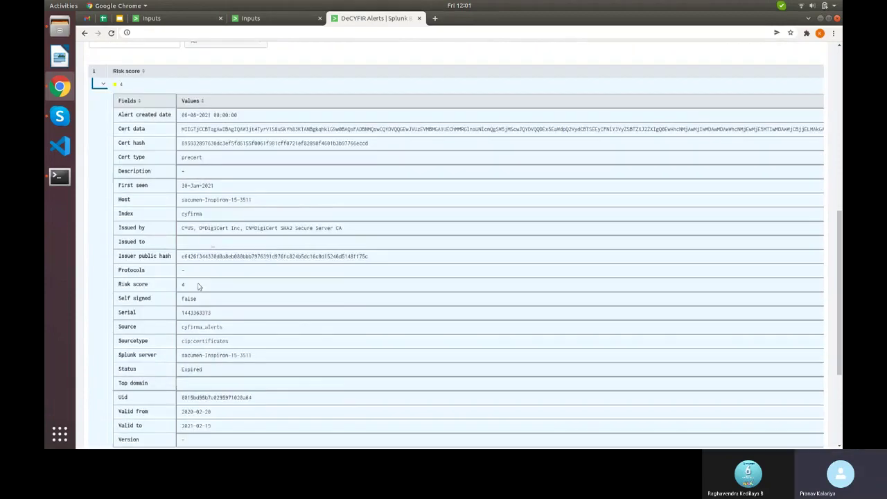
{"action": "double_click", "coordinate": [185, 129]}
{"action": "double_click", "coordinate": [187, 143]}
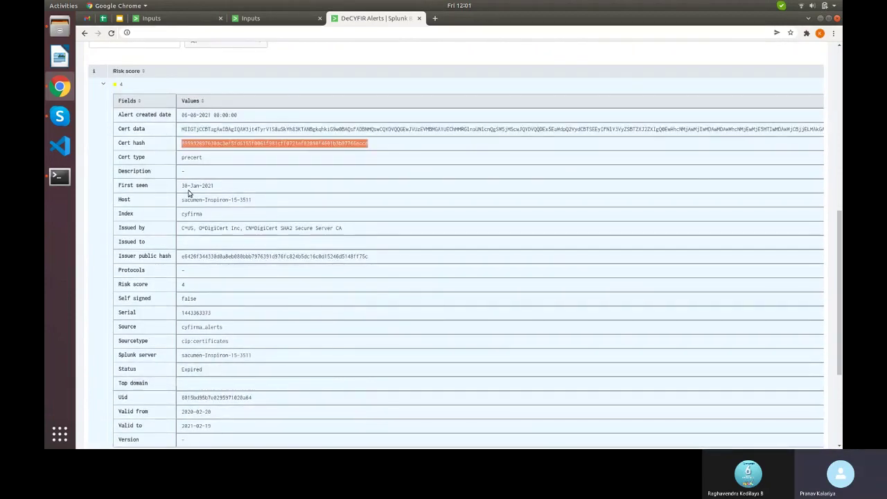
{"action": "double_click", "coordinate": [189, 157]}
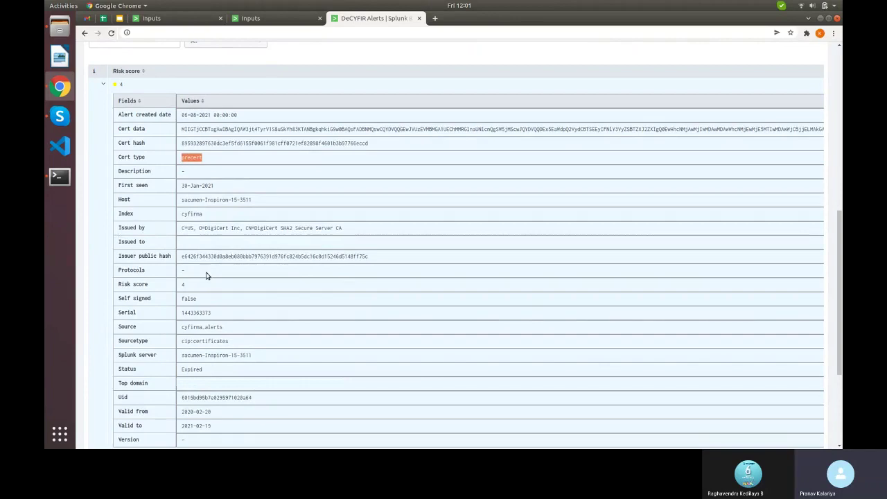
{"action": "scroll", "coordinate": [156, 256], "scroll_direction": "down", "scroll_amount": 3}
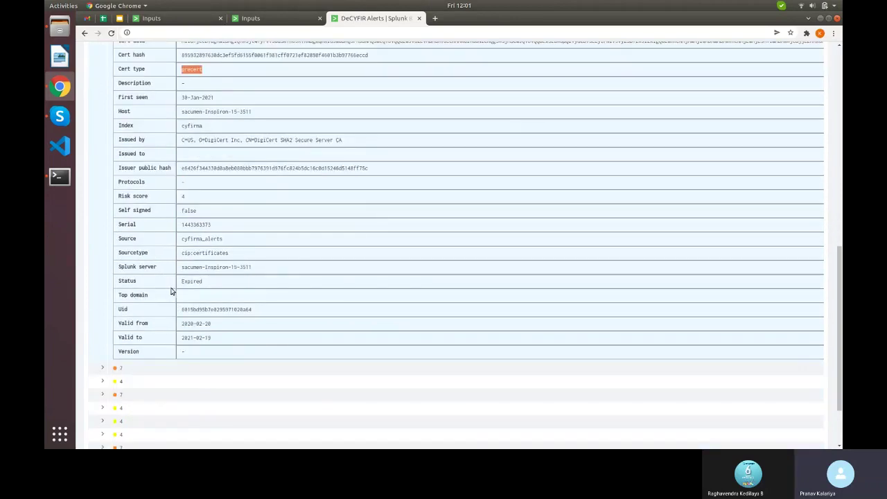
{"action": "scroll", "coordinate": [229, 291], "scroll_direction": "up", "scroll_amount": 12}
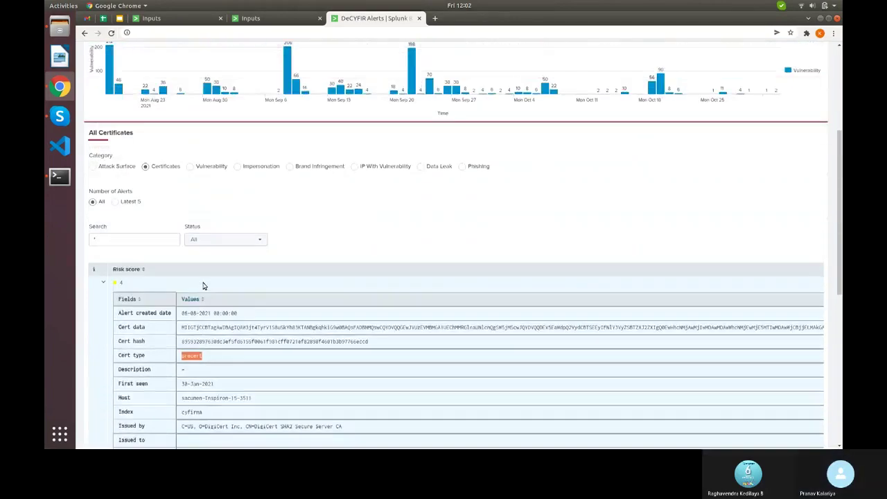
{"action": "left_click", "coordinate": [103, 347]}
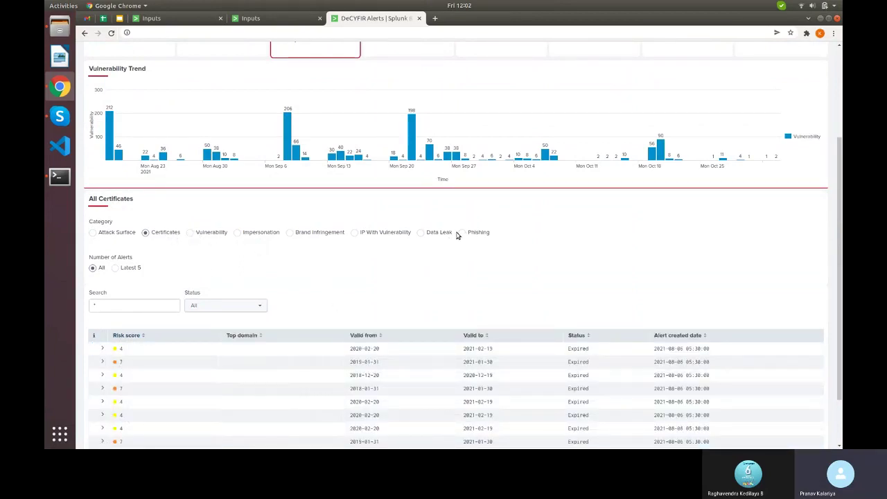
- Return the alert table to the Attack Surface category and filter it with the search term "smart"
{"action": "left_click", "coordinate": [131, 308]}
{"action": "scroll", "coordinate": [186, 261], "scroll_direction": "down", "scroll_amount": 2}
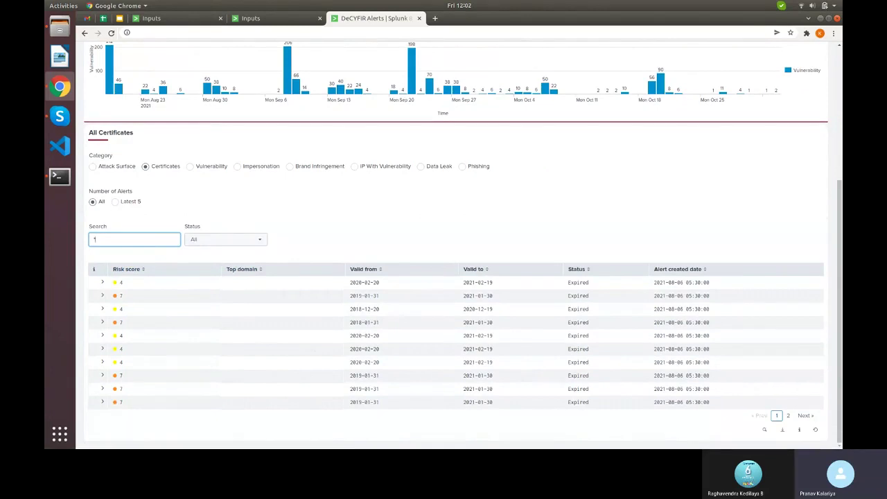
{"action": "left_click", "coordinate": [111, 166]}
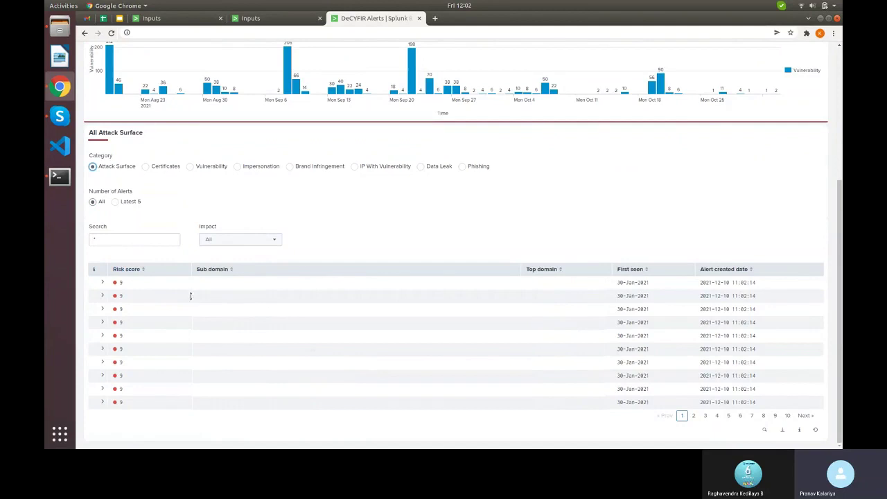
{"action": "left_click", "coordinate": [134, 242]}
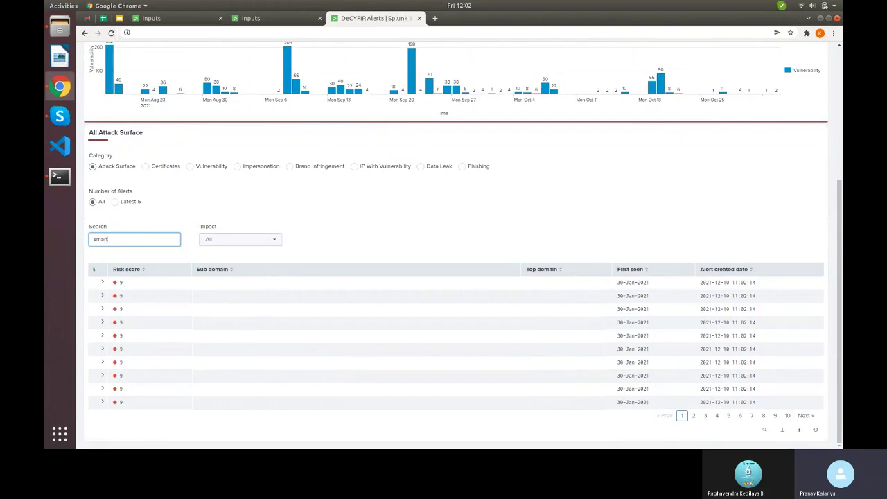
{"action": "key", "text": "Return"}
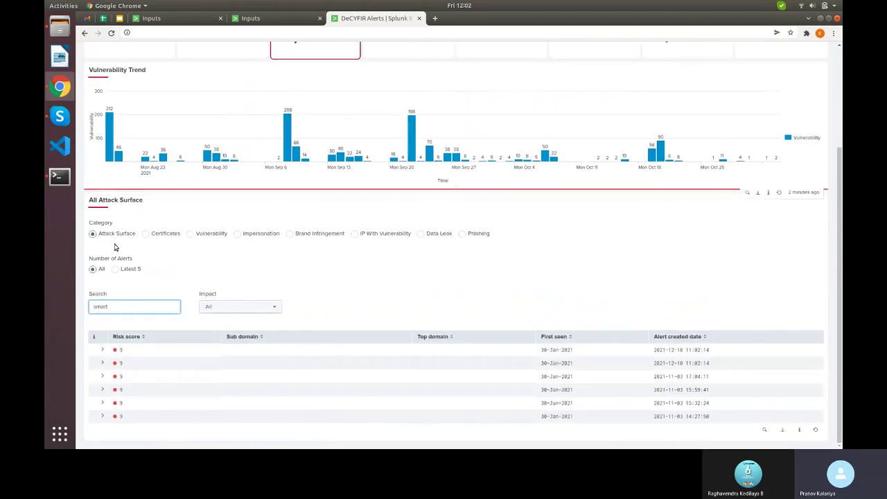
- Filter the Attack Surface alerts by High (8-7) impact
{"action": "double_click", "coordinate": [116, 308]}
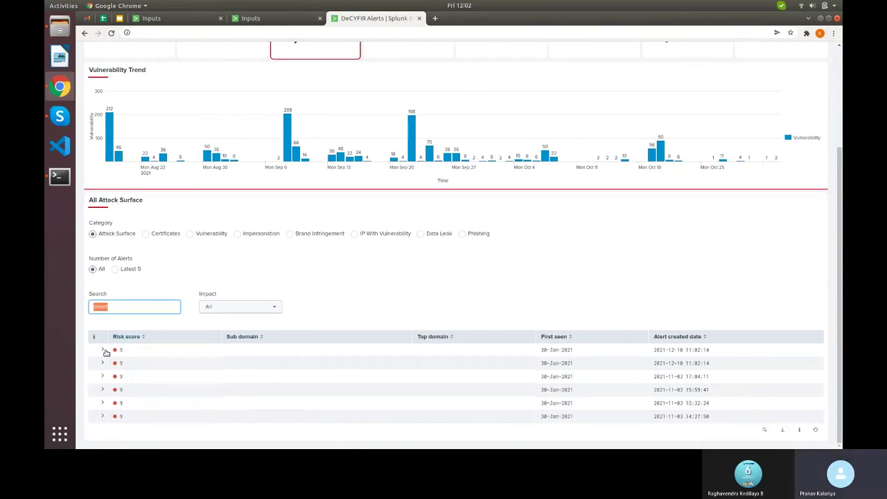
{"action": "left_click", "coordinate": [238, 309]}
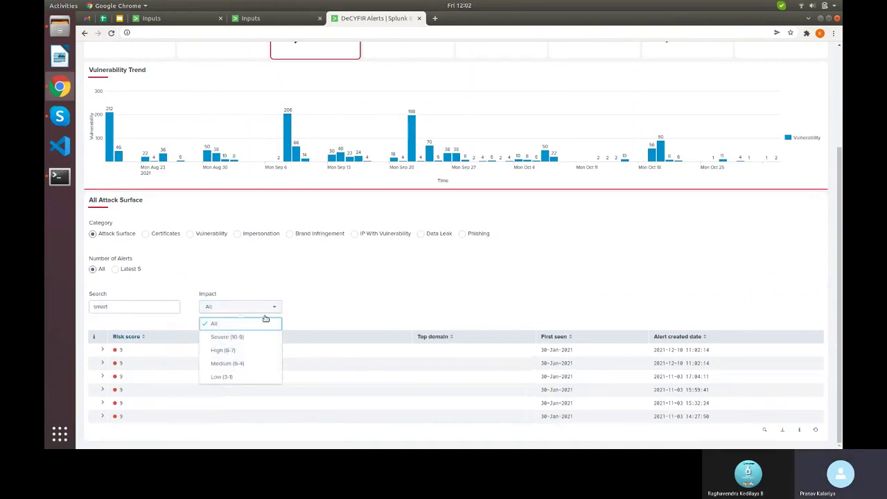
{"action": "left_click", "coordinate": [236, 312]}
{"action": "left_click", "coordinate": [234, 310]}
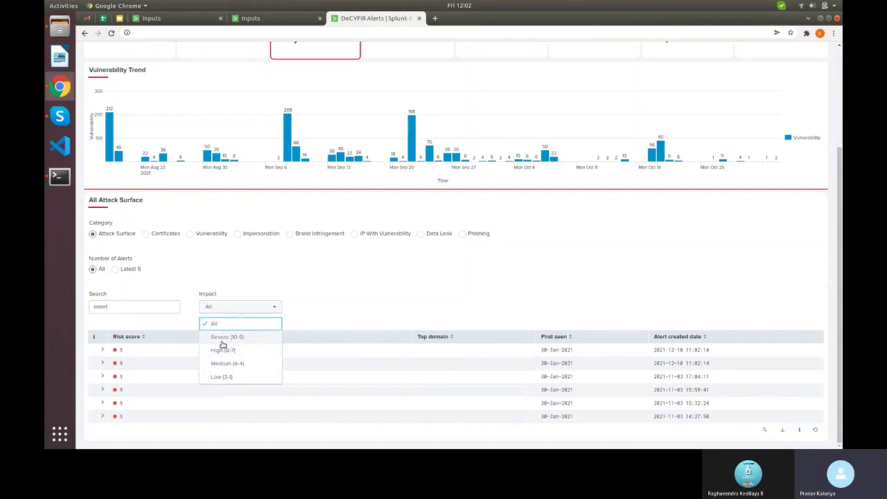
{"action": "left_click", "coordinate": [222, 351]}
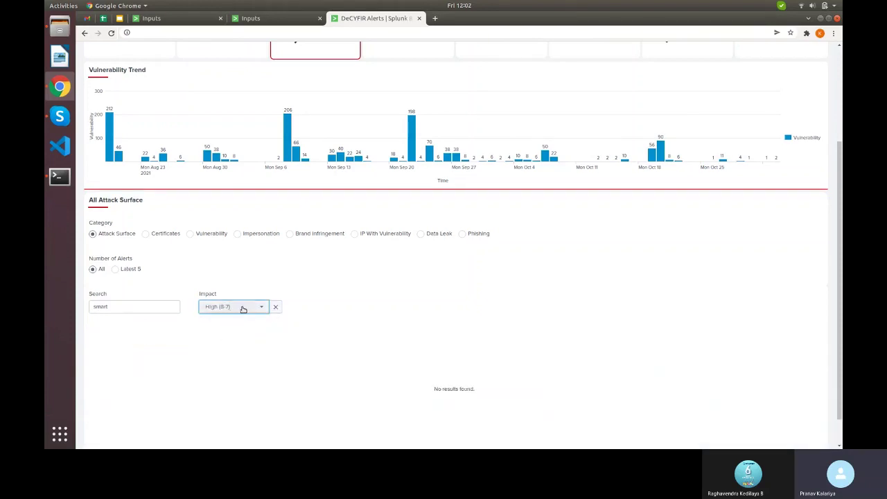
- Replace the alert table's search term with the wildcard "*"
{"action": "left_click", "coordinate": [145, 308]}
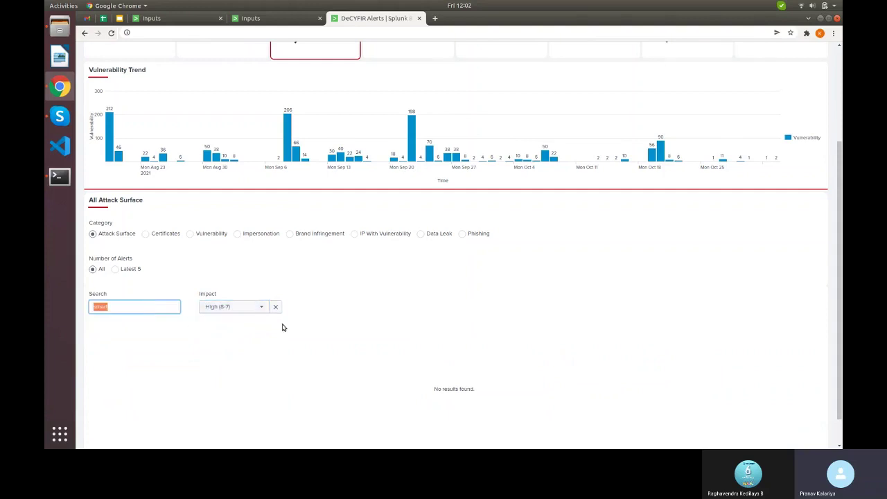
{"action": "scroll", "coordinate": [398, 317], "scroll_direction": "down", "scroll_amount": 1}
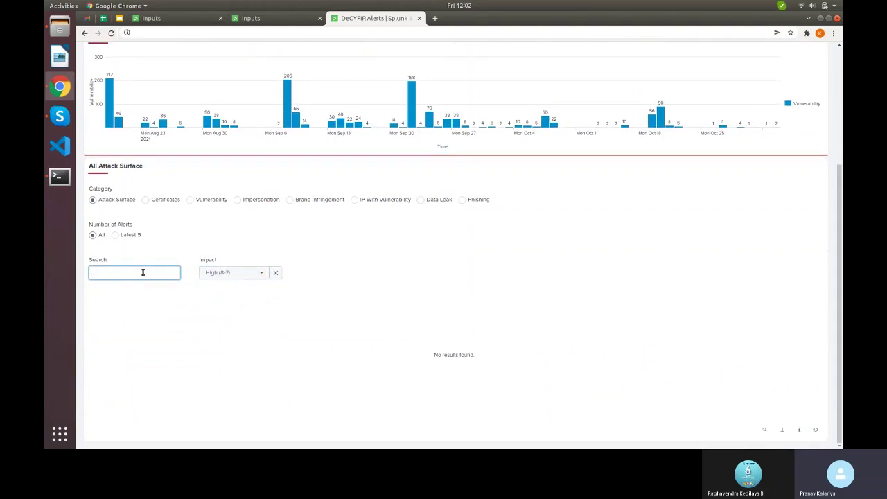
{"action": "type", "text": "*"}
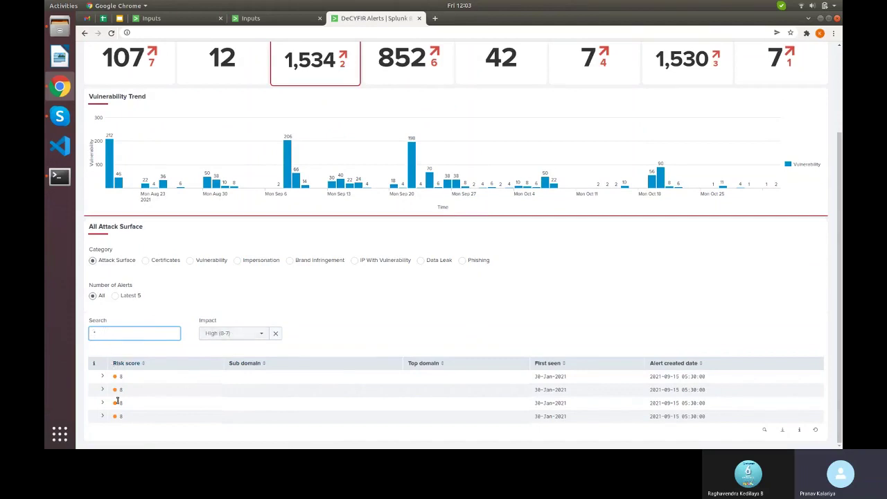
- View the impact options for Attack Surface, and list the Certificates alerts to examine their status filter options
{"action": "left_click", "coordinate": [232, 333]}
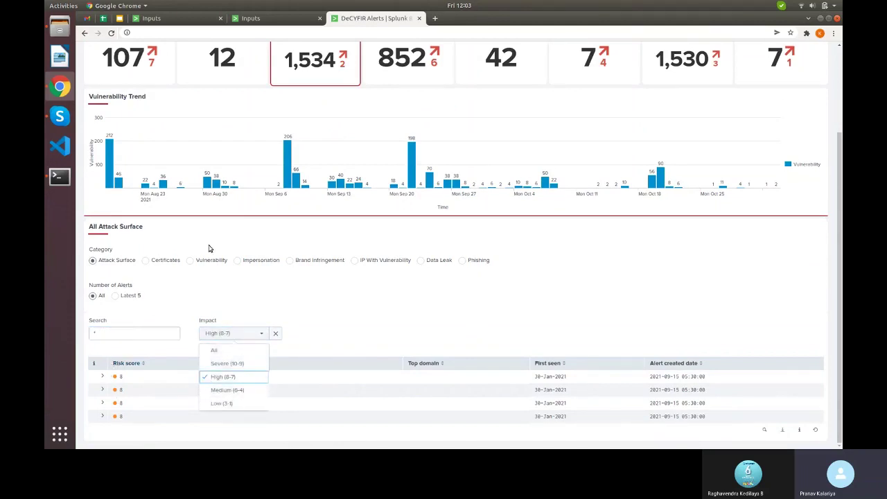
{"action": "left_click", "coordinate": [145, 262]}
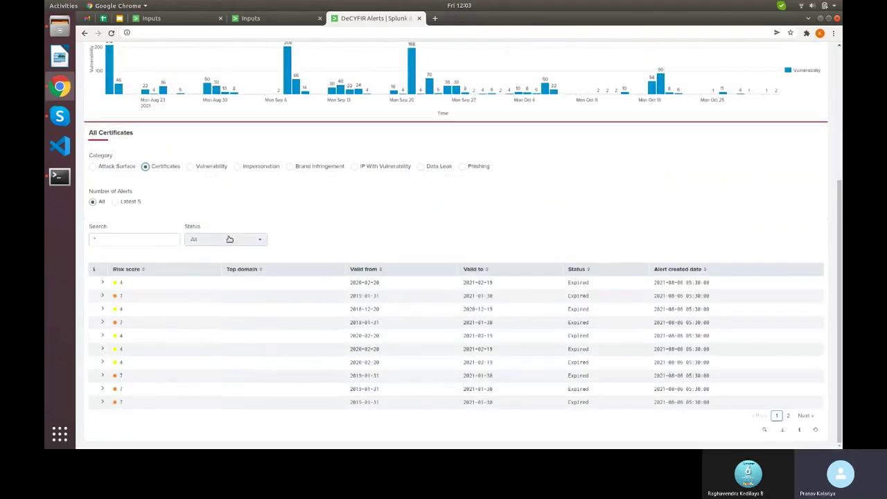
{"action": "left_click", "coordinate": [233, 240]}
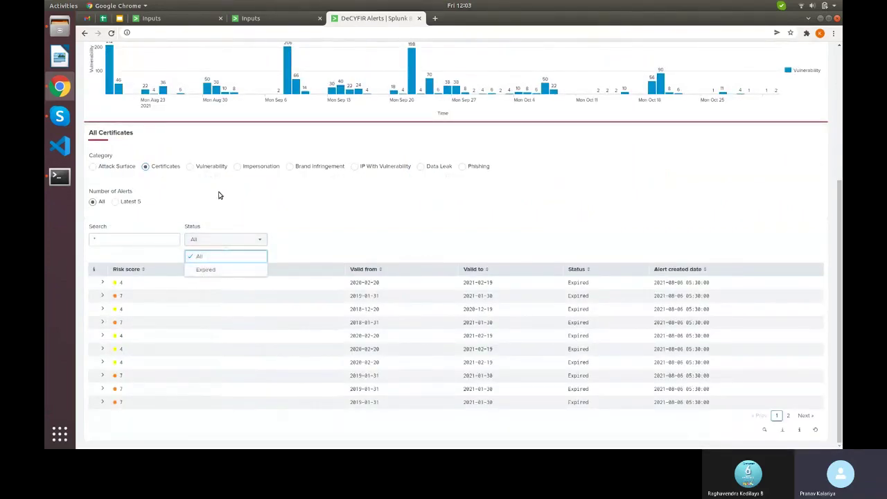
- List the Vulnerability alerts and filter them by Medium (6-4) impact
{"action": "left_click", "coordinate": [206, 171]}
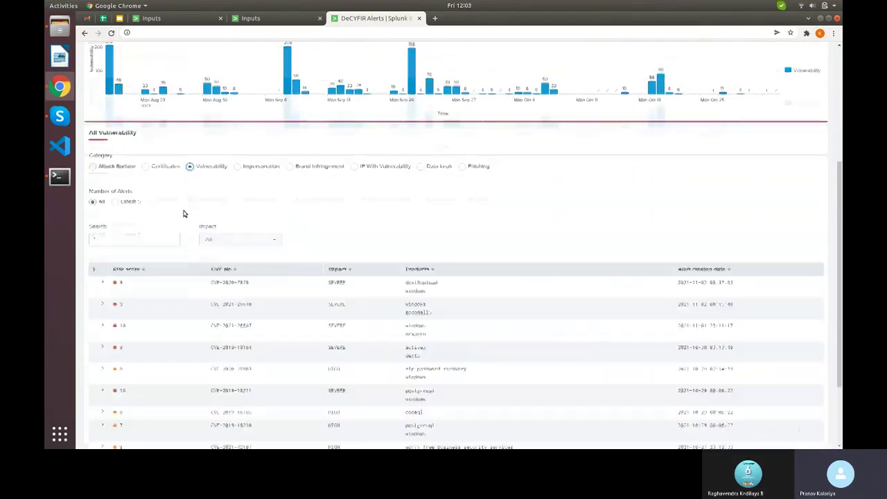
{"action": "left_click", "coordinate": [244, 240]}
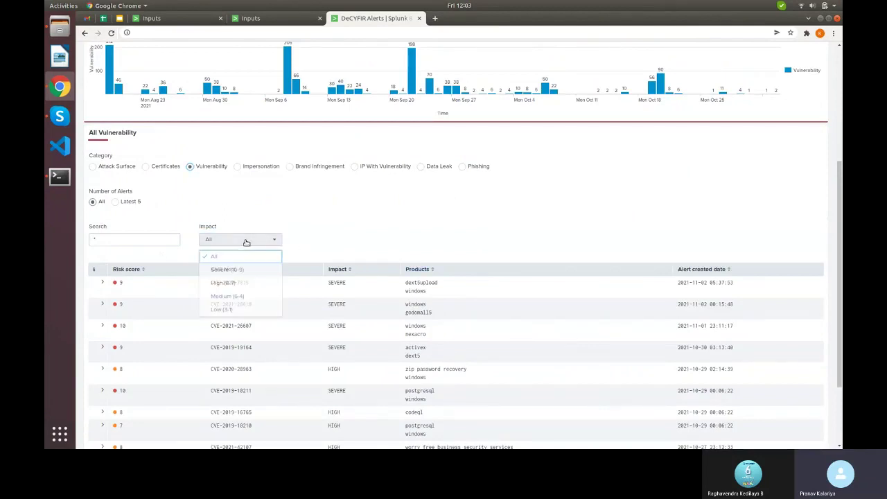
{"action": "left_click", "coordinate": [229, 296]}
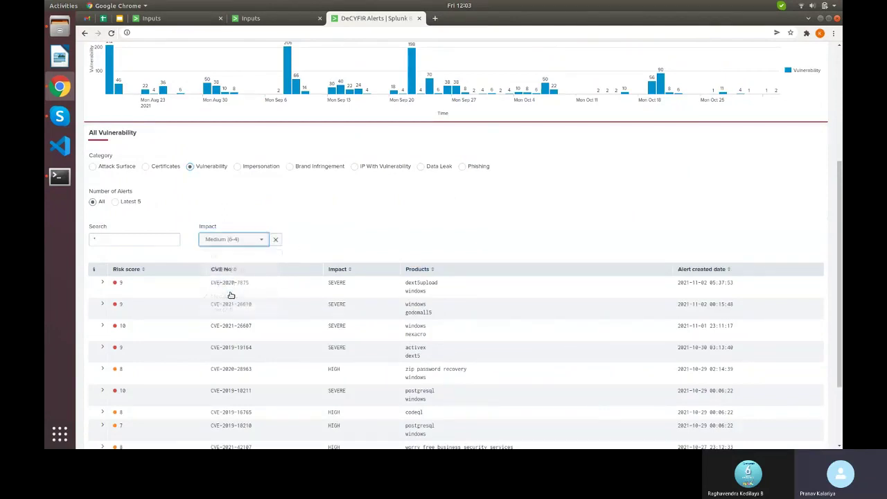
{"action": "scroll", "coordinate": [220, 256], "scroll_direction": "down", "scroll_amount": 7}
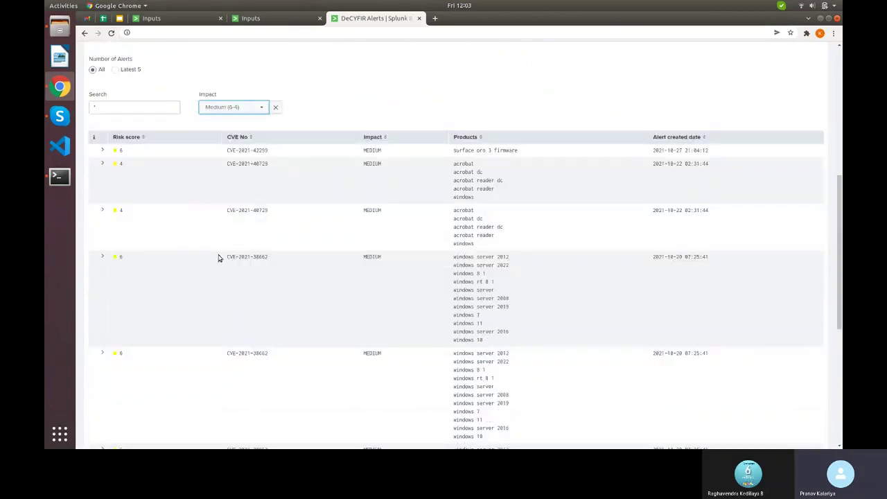
{"action": "scroll", "coordinate": [192, 228], "scroll_direction": "up", "scroll_amount": 5}
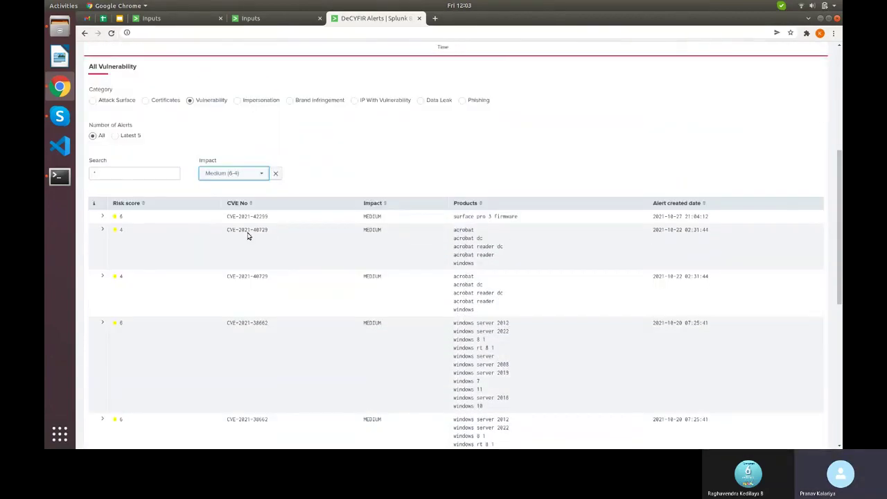
- Expand the first medium-impact vulnerability alert, examine its detailed CVE field values and return to the dashboard overview
{"action": "left_click", "coordinate": [101, 218]}
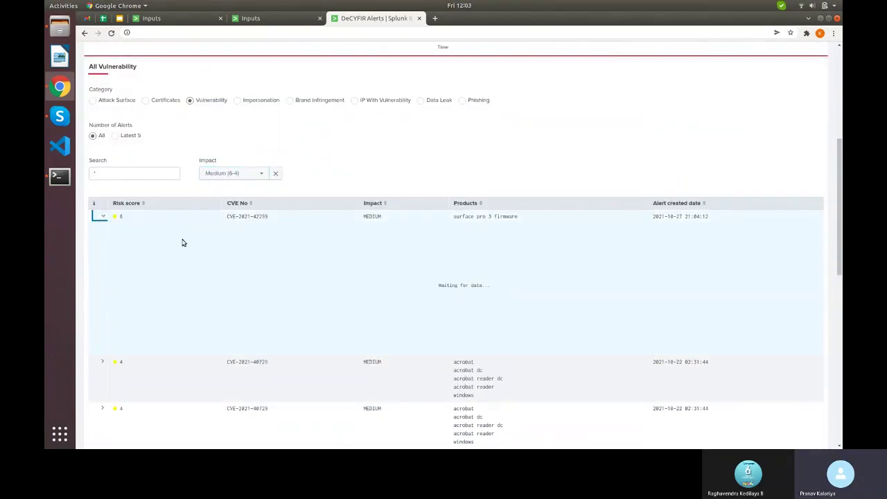
{"action": "scroll", "coordinate": [208, 231], "scroll_direction": "down", "scroll_amount": 3}
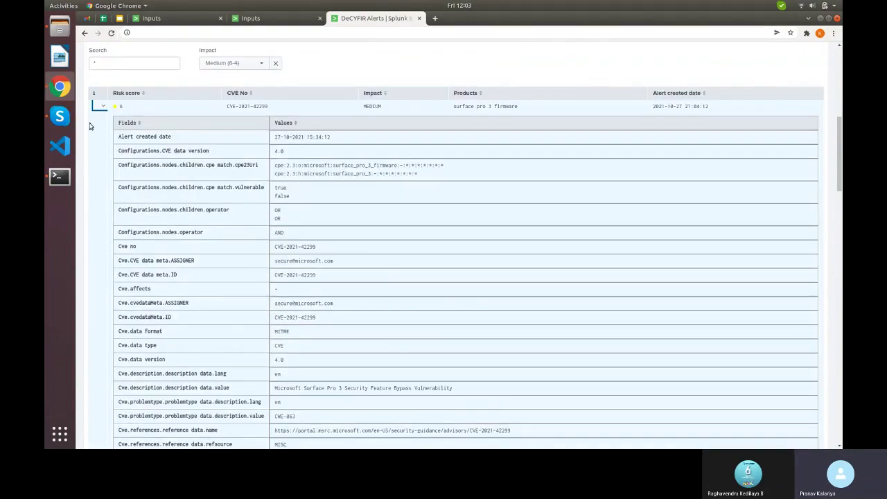
{"action": "scroll", "coordinate": [257, 202], "scroll_direction": "down", "scroll_amount": 15}
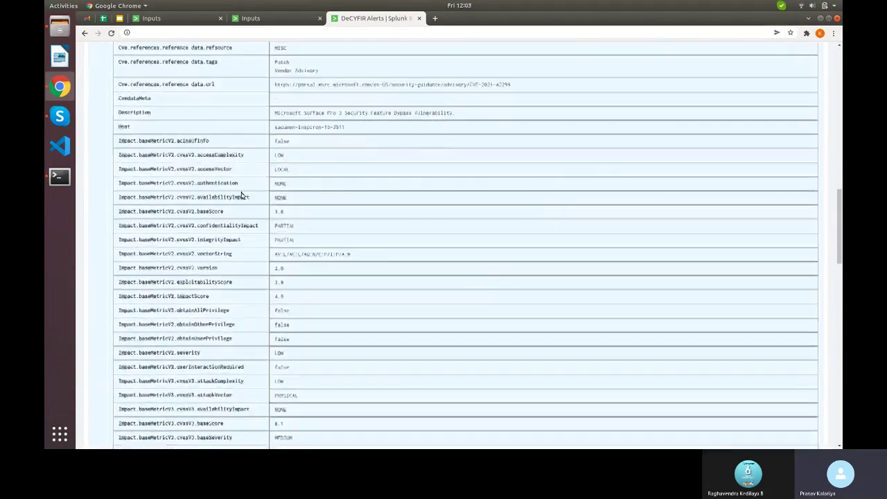
{"action": "scroll", "coordinate": [220, 198], "scroll_direction": "up", "scroll_amount": 8}
{"action": "scroll", "coordinate": [220, 194], "scroll_direction": "up", "scroll_amount": 10}
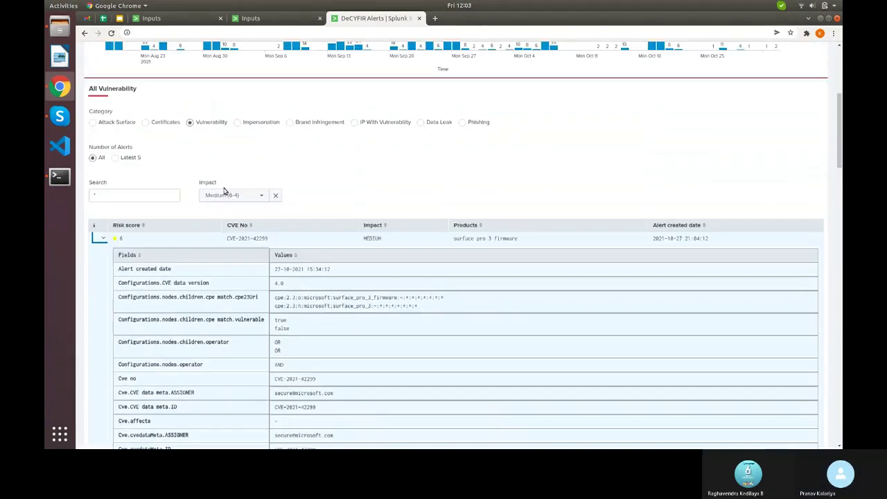
{"action": "scroll", "coordinate": [256, 194], "scroll_direction": "up", "scroll_amount": 6}
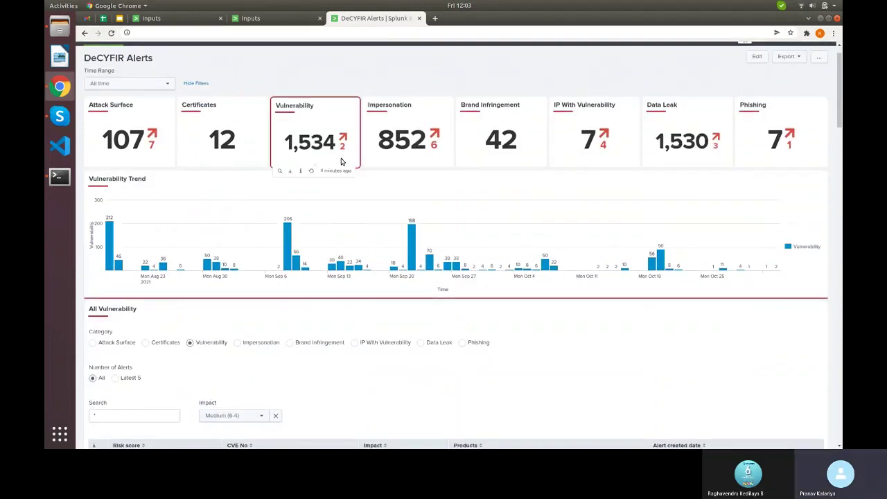
{"action": "scroll", "coordinate": [278, 159], "scroll_direction": "up", "scroll_amount": 1}
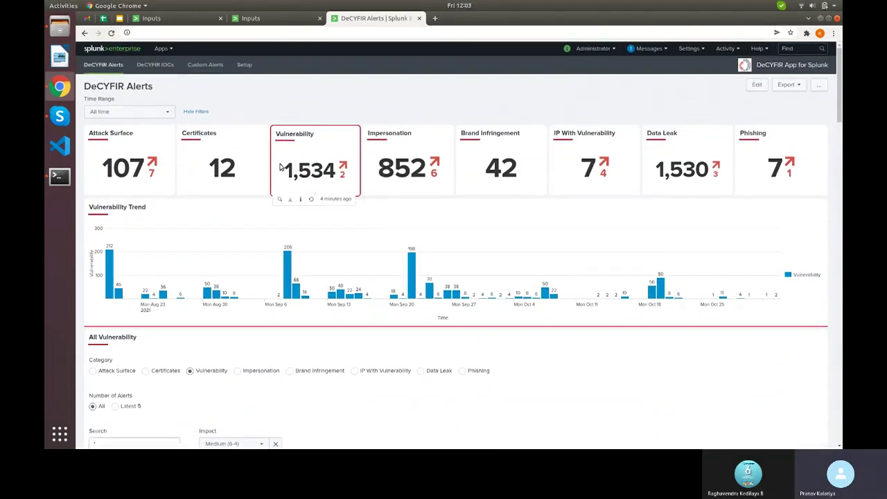
{"action": "scroll", "coordinate": [233, 190], "scroll_direction": "down", "scroll_amount": 5}
{"action": "scroll", "coordinate": [224, 203], "scroll_direction": "up", "scroll_amount": 5}
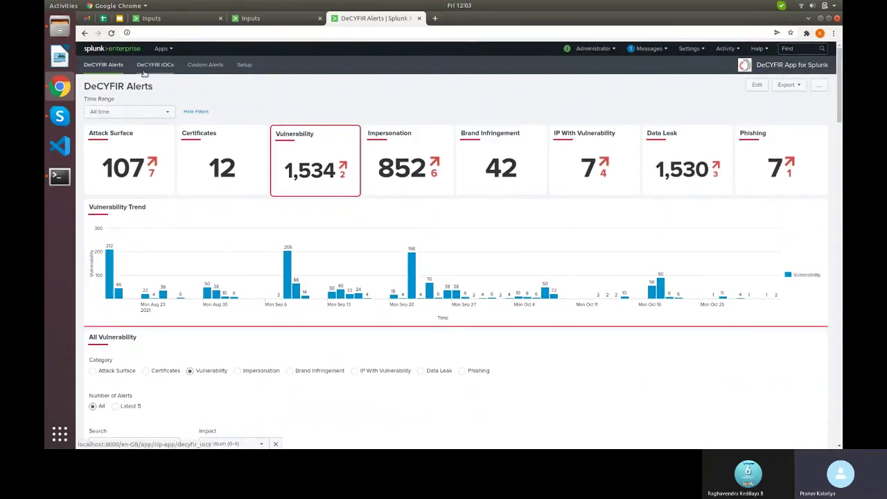
- Open the DeCYFIR IOCs dashboard and set its time range to All time
{"action": "left_click", "coordinate": [145, 71]}
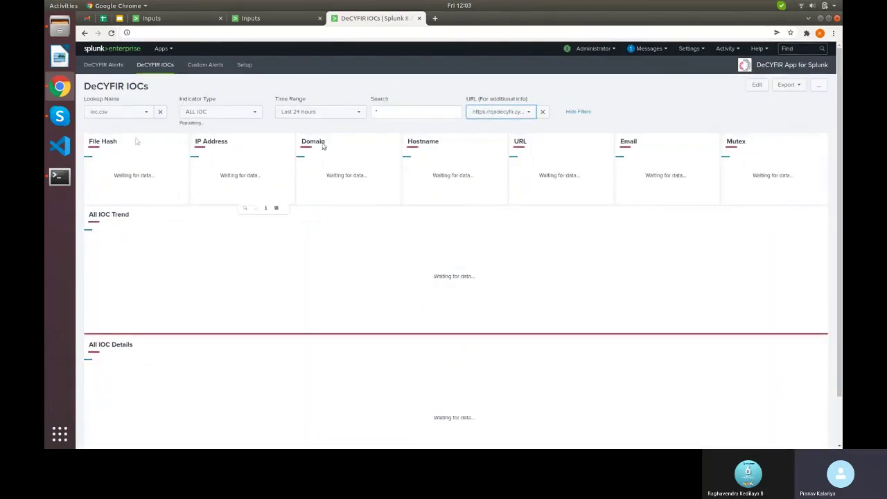
{"action": "left_click", "coordinate": [293, 114]}
{"action": "left_click", "coordinate": [420, 156]}
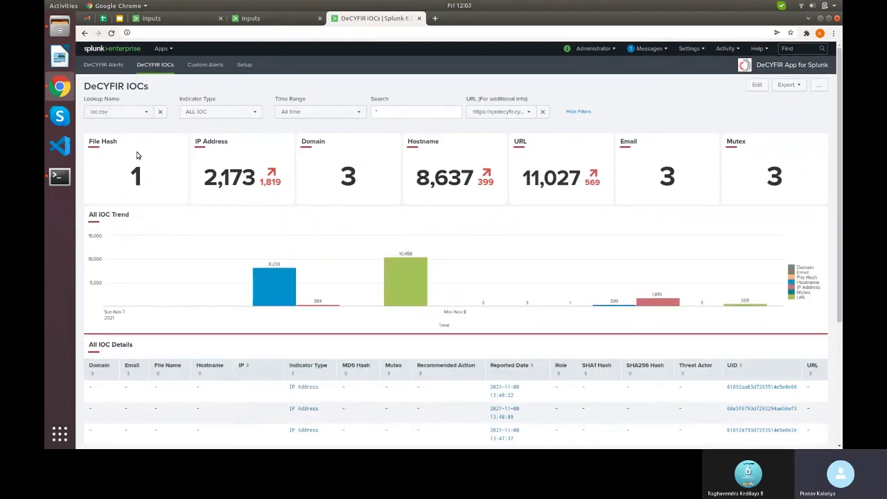
- View the available lookup files, keeping ioc.csv, and set the indicator type to IP Address
{"action": "left_click", "coordinate": [117, 112]}
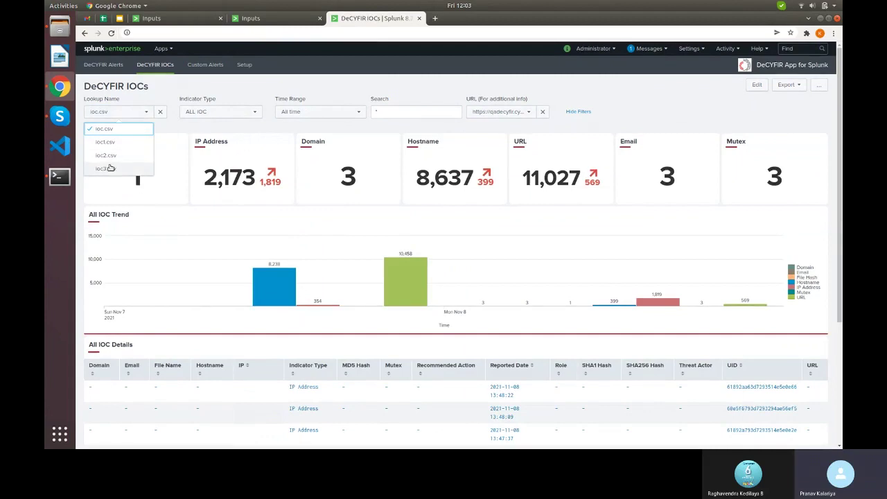
{"action": "left_click", "coordinate": [174, 125]}
{"action": "left_click", "coordinate": [244, 112]}
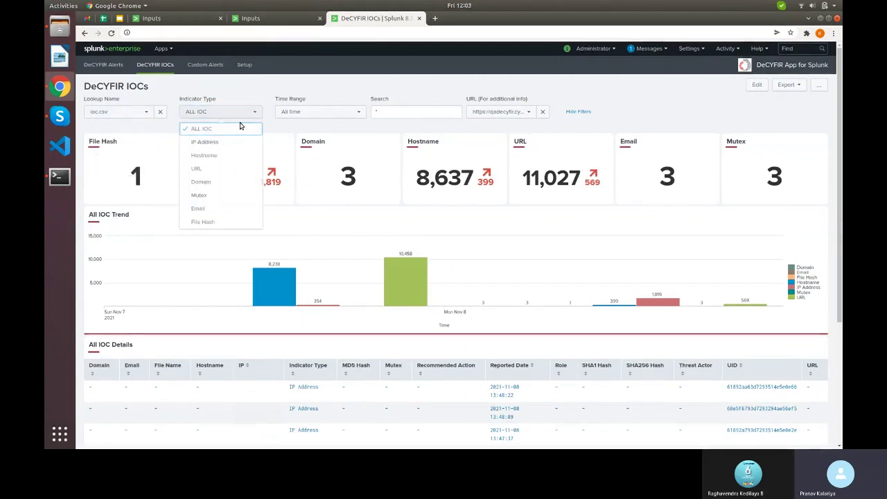
{"action": "left_click", "coordinate": [205, 142]}
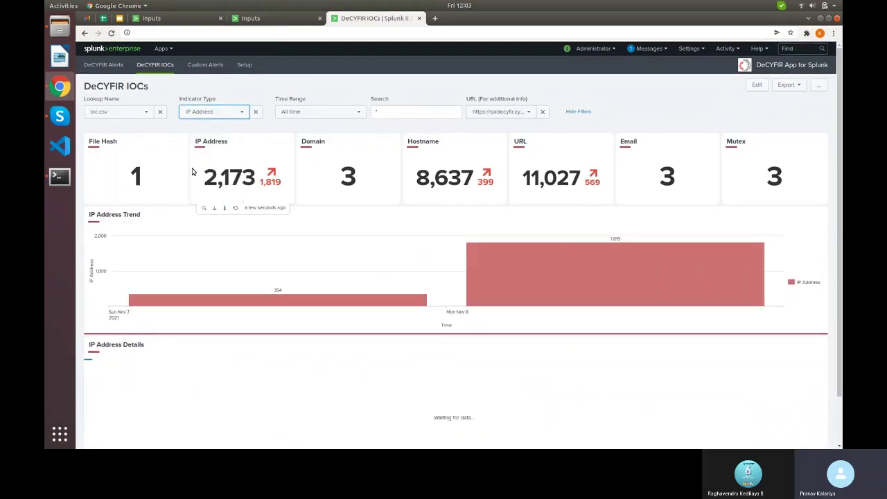
- Drill down from the IP Address count and the Domain count to view each indicator's trend and details
{"action": "left_click", "coordinate": [212, 115]}
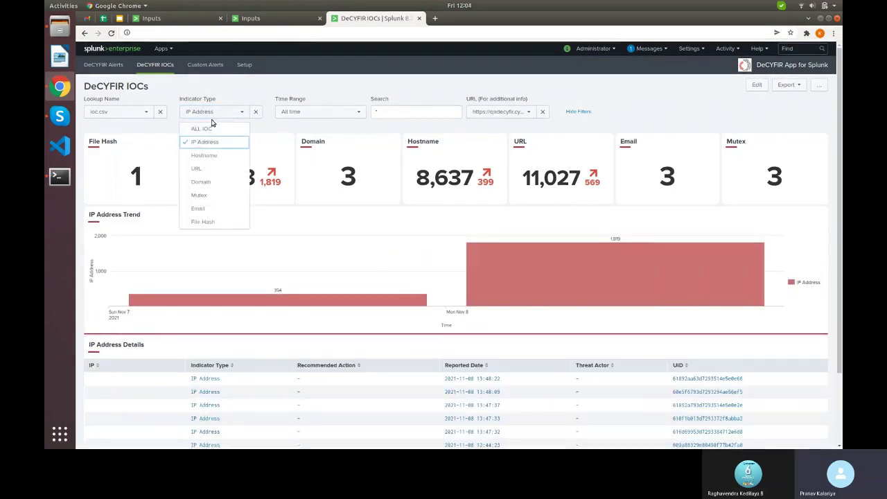
{"action": "left_click", "coordinate": [90, 216]}
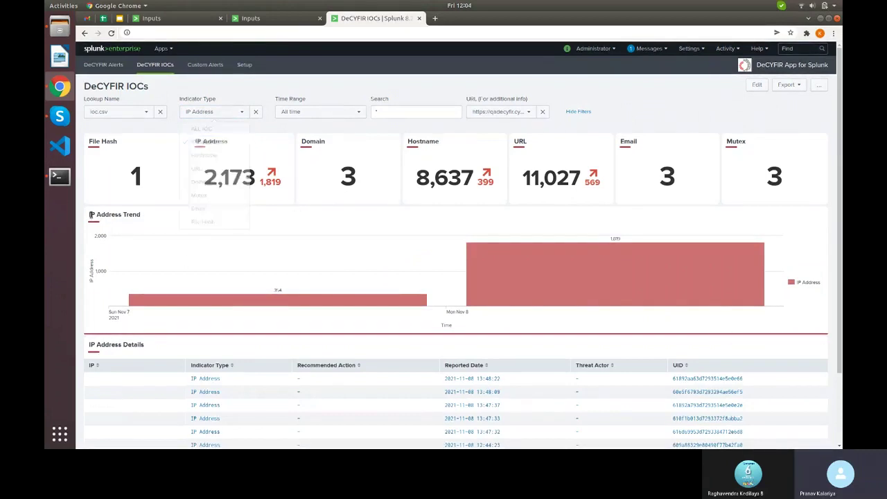
{"action": "left_click", "coordinate": [224, 177]}
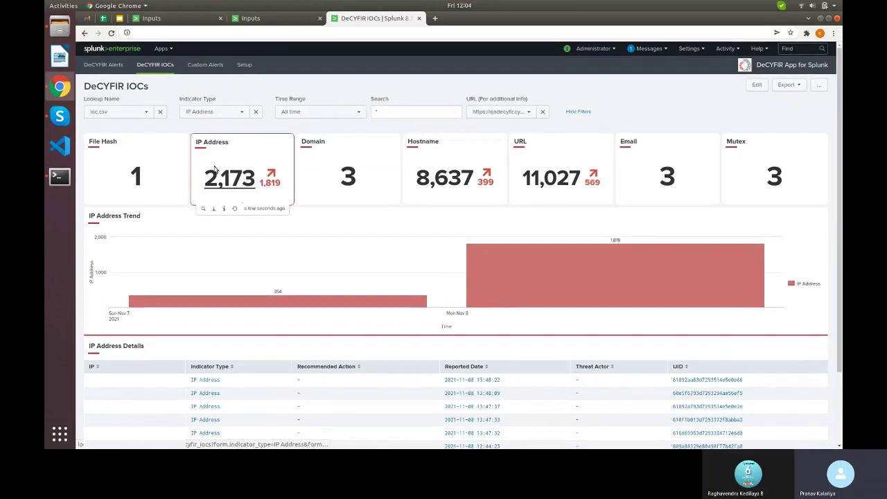
{"action": "left_click", "coordinate": [248, 176]}
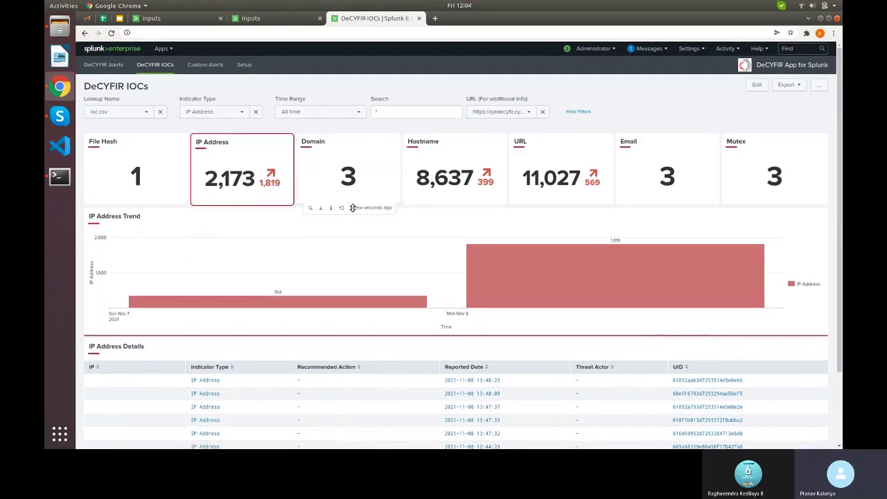
{"action": "left_click", "coordinate": [338, 179]}
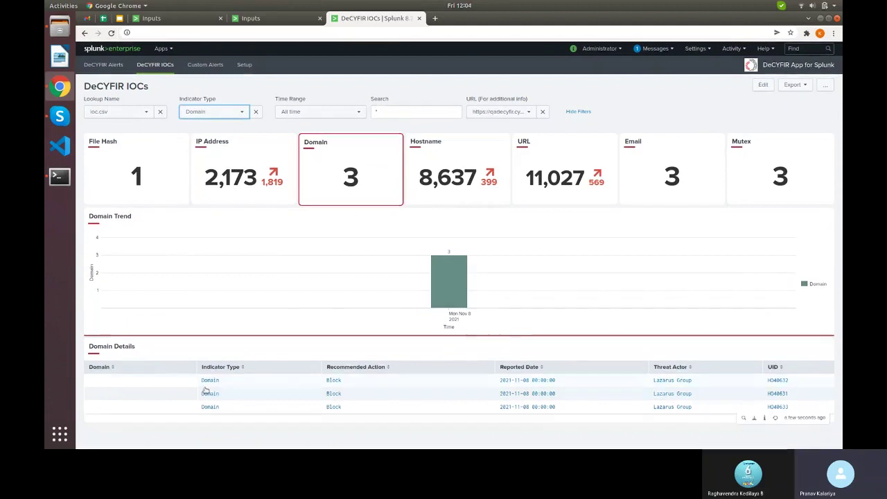
- Drill down from the Hostname count and examine the hostname trend and details table
{"action": "left_click", "coordinate": [447, 178]}
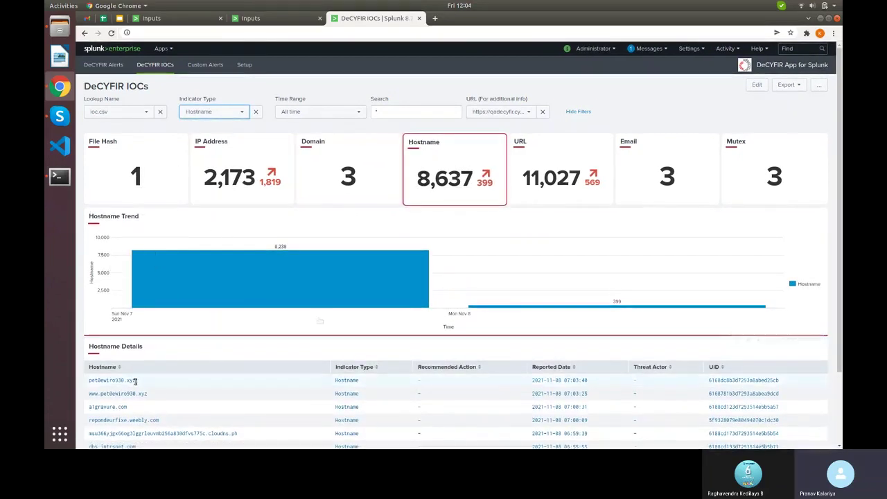
{"action": "scroll", "coordinate": [314, 273], "scroll_direction": "down", "scroll_amount": 2}
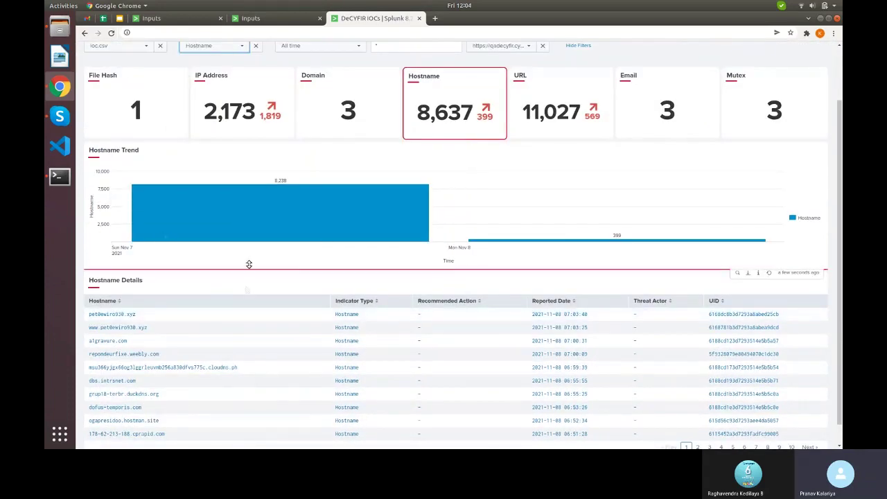
{"action": "scroll", "coordinate": [388, 208], "scroll_direction": "down", "scroll_amount": 1}
{"action": "scroll", "coordinate": [435, 176], "scroll_direction": "up", "scroll_amount": 3}
- Set the IOC dashboard's indicator type to ALL IOC and bring the search filter into focus
{"action": "left_click", "coordinate": [215, 113]}
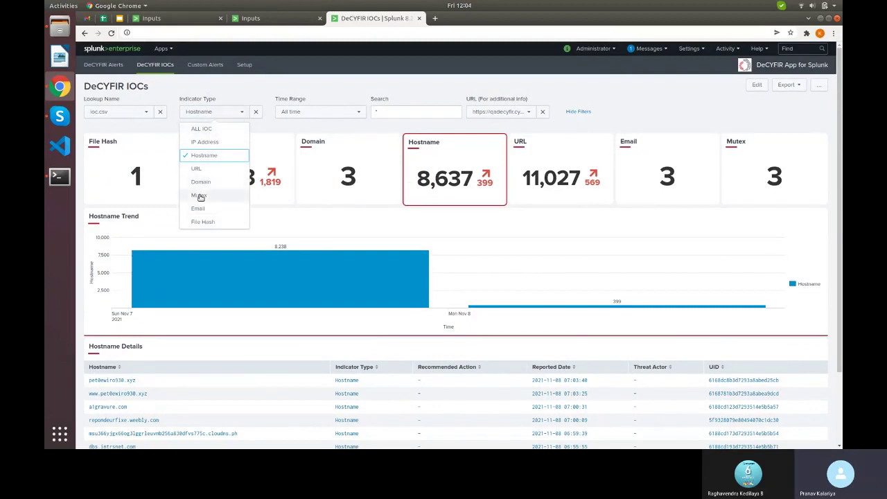
{"action": "left_click", "coordinate": [206, 129]}
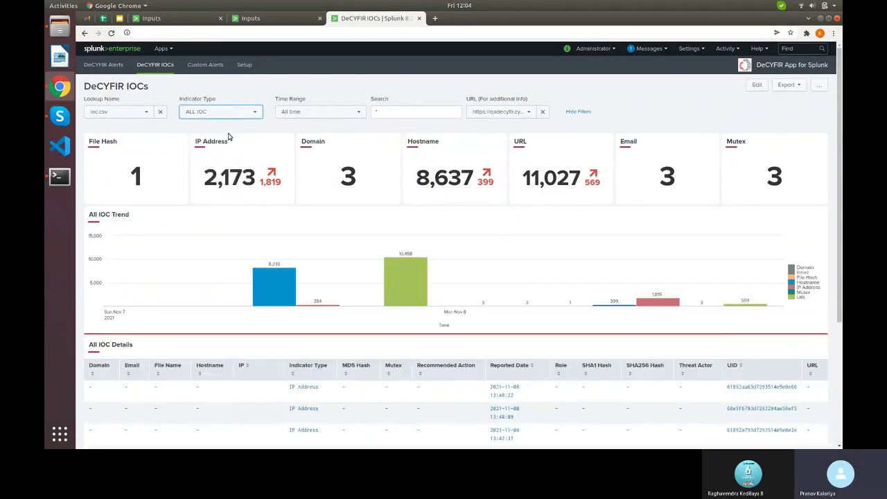
{"action": "left_click", "coordinate": [386, 109]}
{"action": "left_click", "coordinate": [495, 112]}
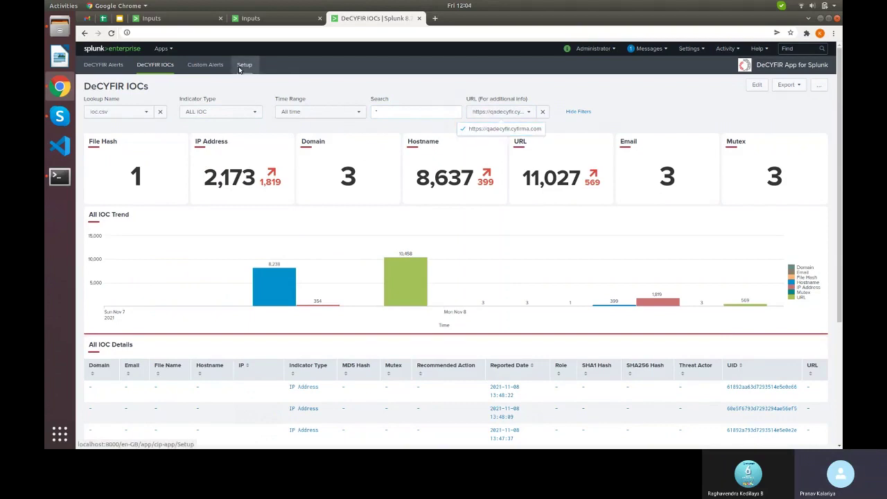
{"action": "right_click", "coordinate": [243, 68]}
{"action": "left_click", "coordinate": [278, 74]}
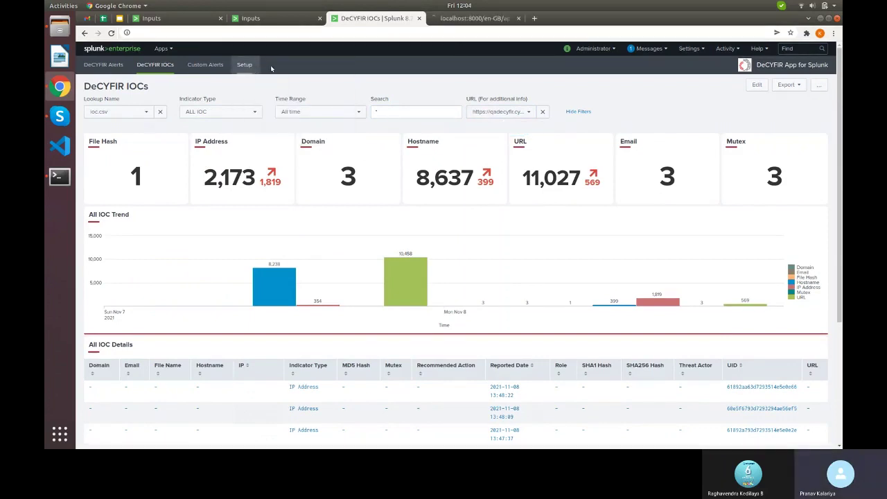
{"action": "left_click", "coordinate": [468, 18]}
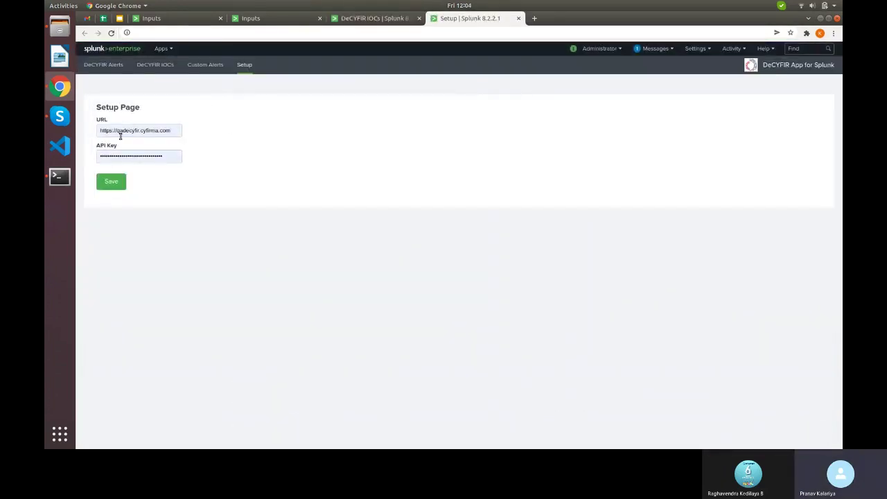
{"action": "left_click", "coordinate": [353, 21]}
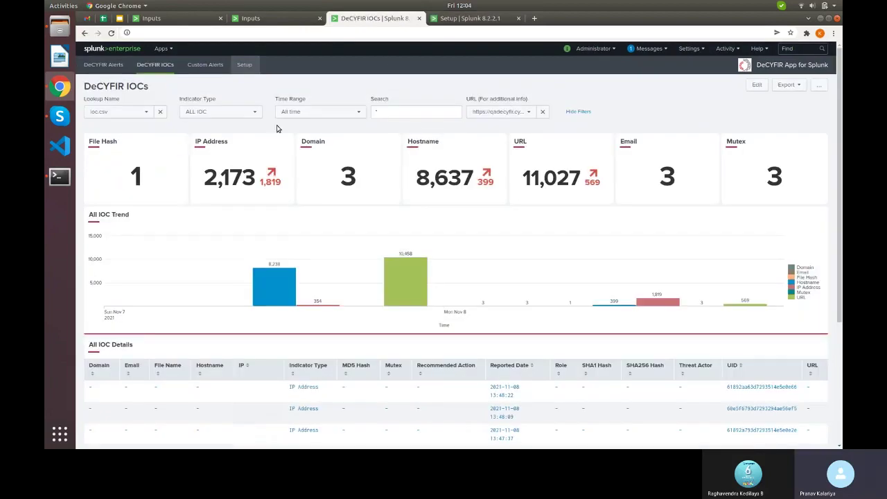
{"action": "left_click", "coordinate": [520, 113]}
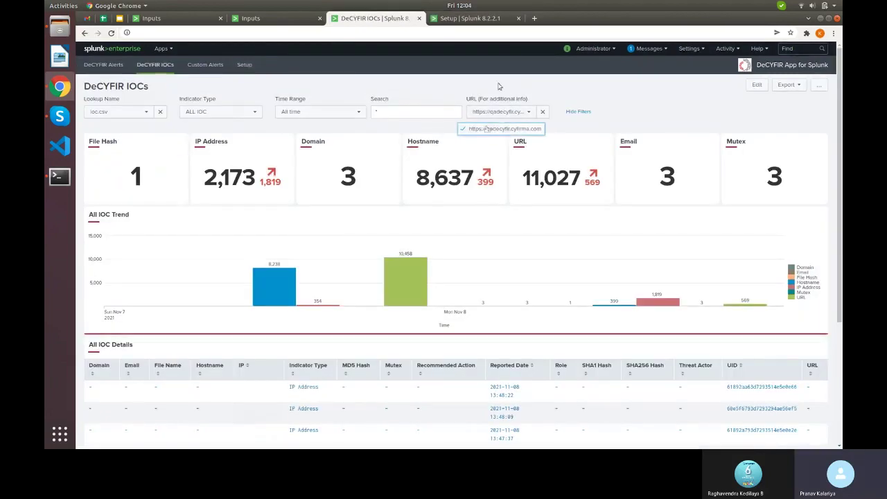
{"action": "left_click", "coordinate": [468, 18]}
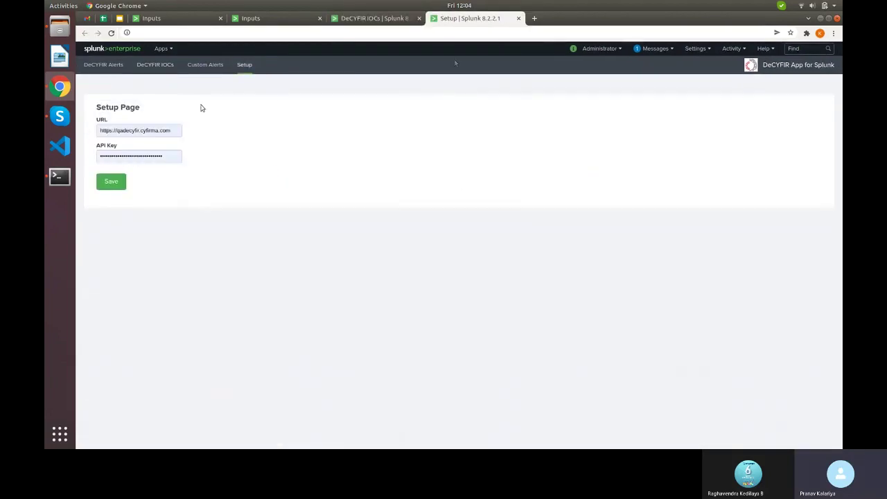
{"action": "left_click", "coordinate": [349, 19]}
{"action": "left_click", "coordinate": [490, 129]}
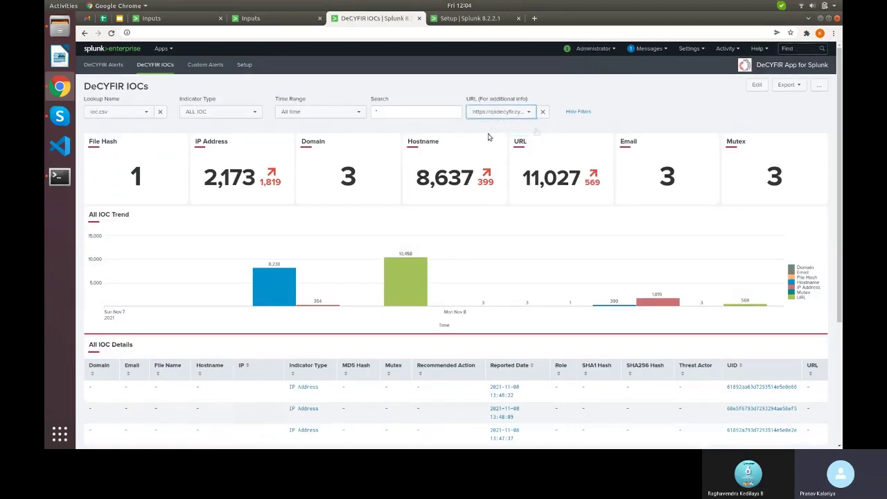
- Try the Last 24 hours and Last 30 days time ranges on the IOC dashboard, and return to All time
{"action": "scroll", "coordinate": [451, 143], "scroll_direction": "down", "scroll_amount": 3}
{"action": "scroll", "coordinate": [330, 151], "scroll_direction": "up", "scroll_amount": 3}
{"action": "left_click", "coordinate": [339, 115]}
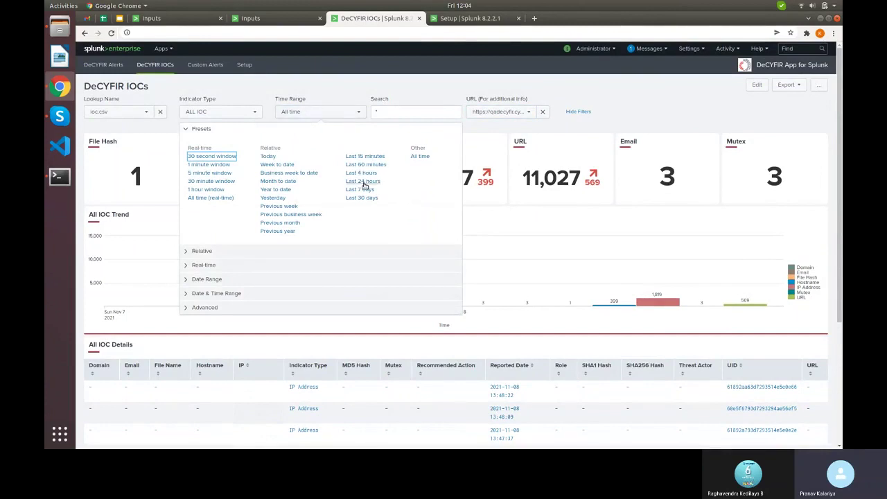
{"action": "left_click", "coordinate": [364, 182]}
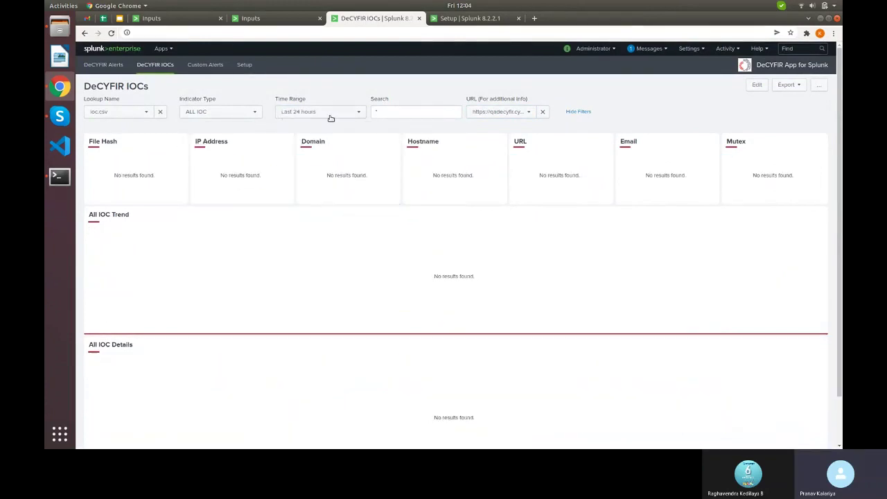
{"action": "left_click", "coordinate": [331, 114]}
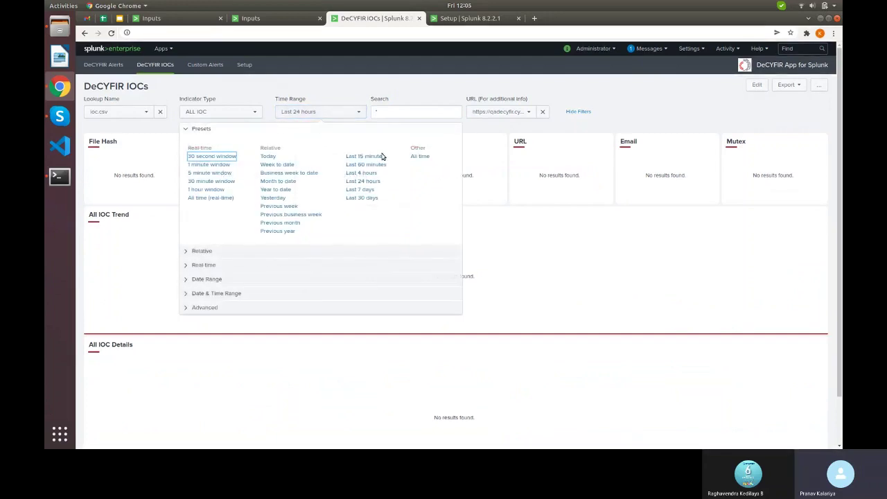
{"action": "left_click", "coordinate": [360, 198]}
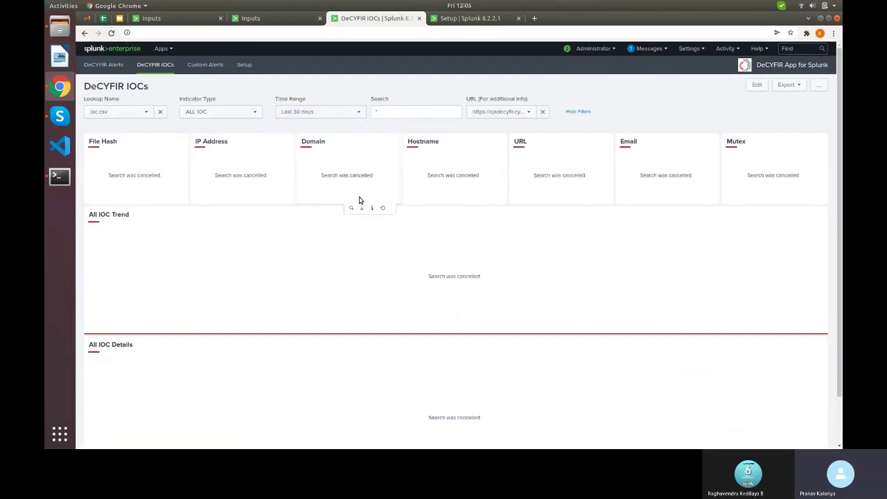
{"action": "left_click", "coordinate": [343, 116]}
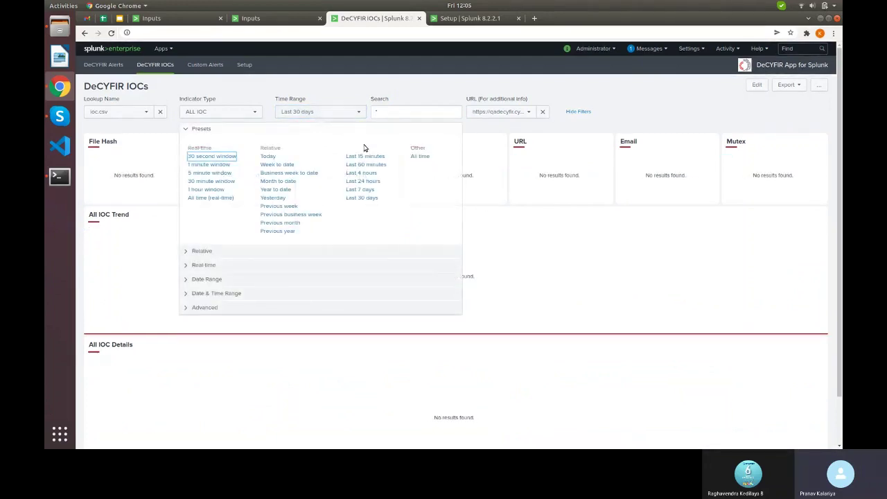
{"action": "left_click", "coordinate": [415, 156]}
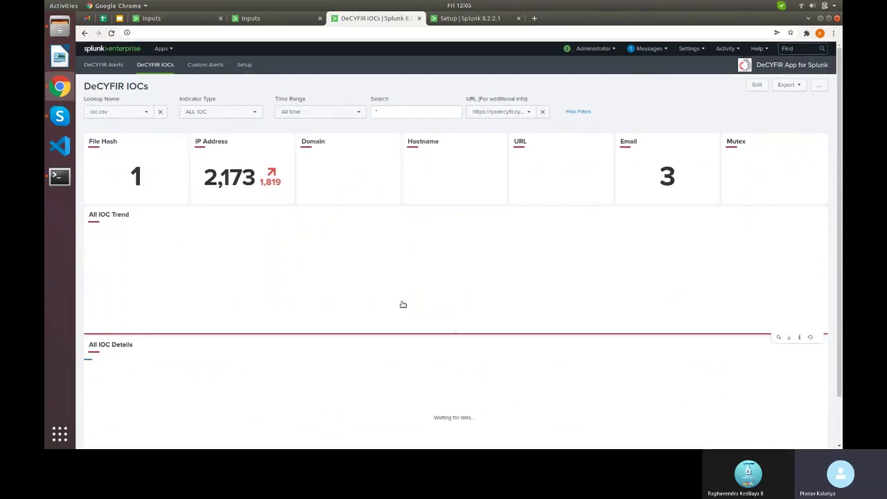
- Examine the All IOC trend and details, and open the additional information for the first listed IP address
{"action": "scroll", "coordinate": [330, 251], "scroll_direction": "down", "scroll_amount": 2}
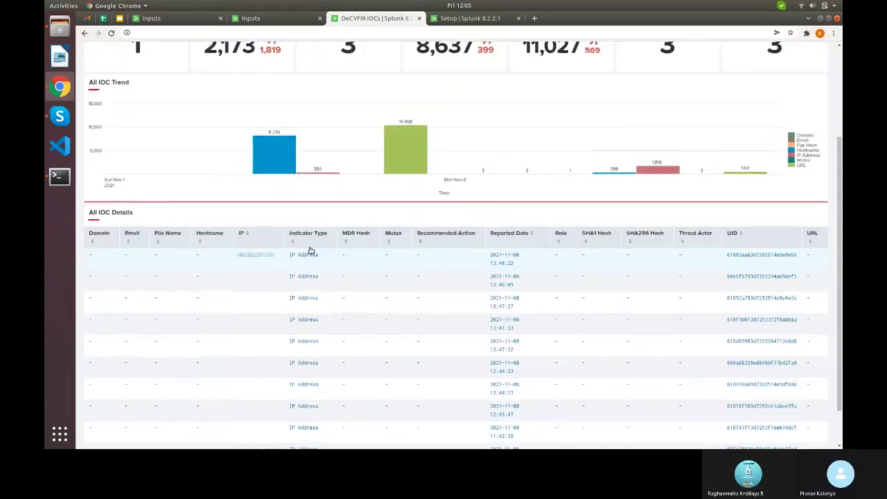
{"action": "scroll", "coordinate": [348, 244], "scroll_direction": "up", "scroll_amount": 2}
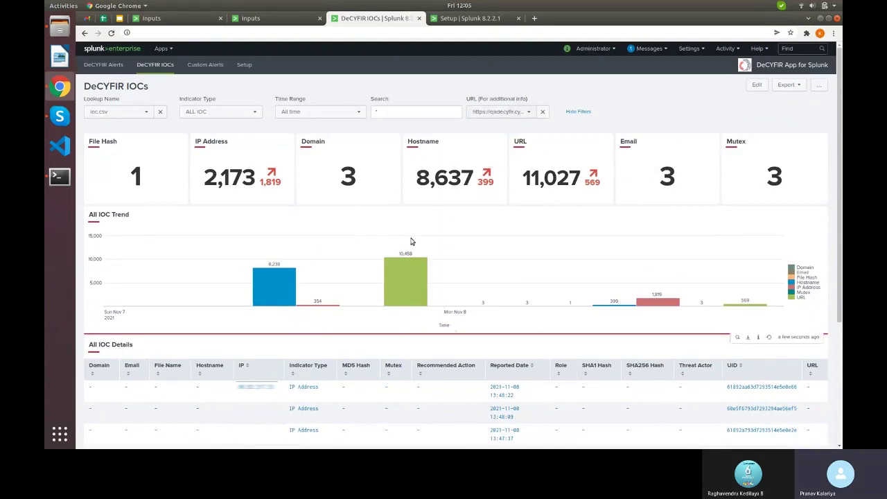
{"action": "scroll", "coordinate": [416, 180], "scroll_direction": "down", "scroll_amount": 4}
{"action": "scroll", "coordinate": [330, 242], "scroll_direction": "up", "scroll_amount": 3}
{"action": "scroll", "coordinate": [312, 220], "scroll_direction": "down", "scroll_amount": 4}
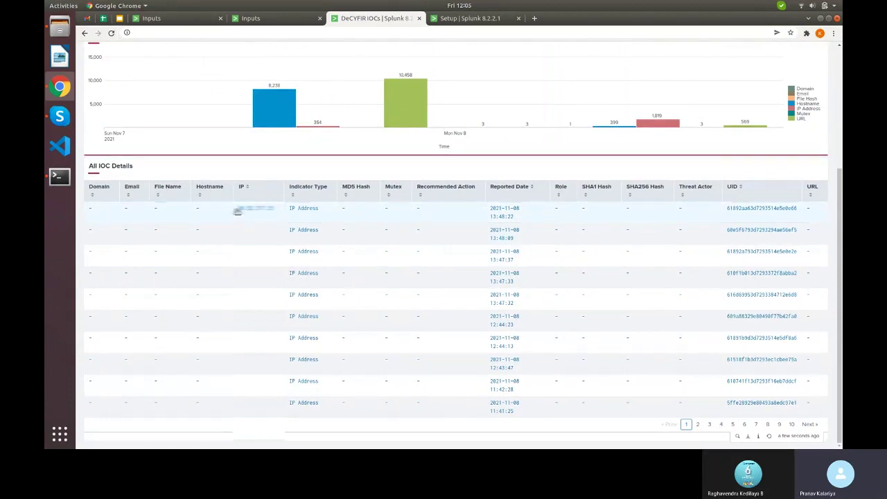
{"action": "left_click", "coordinate": [237, 211]}
{"action": "left_click", "coordinate": [256, 209]}
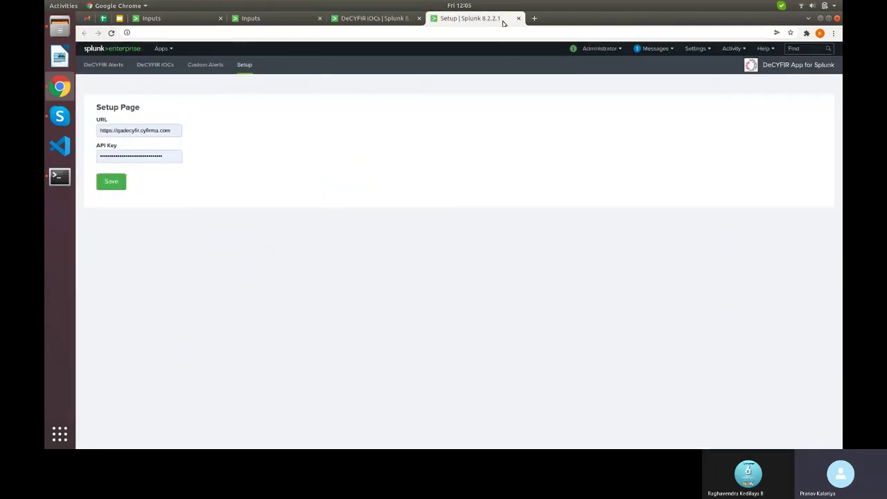
- Check the configured Setup page, review the IP address's risk score, details and associations, and close the information window
{"action": "left_click", "coordinate": [503, 19]}
{"action": "left_click", "coordinate": [380, 18]}
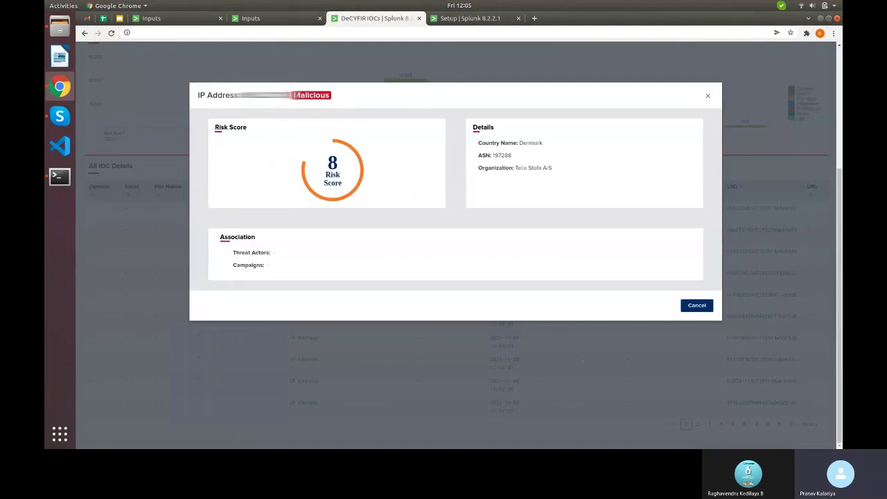
{"action": "triple_click", "coordinate": [330, 95]}
{"action": "left_click", "coordinate": [312, 113]}
{"action": "left_click", "coordinate": [696, 306]}
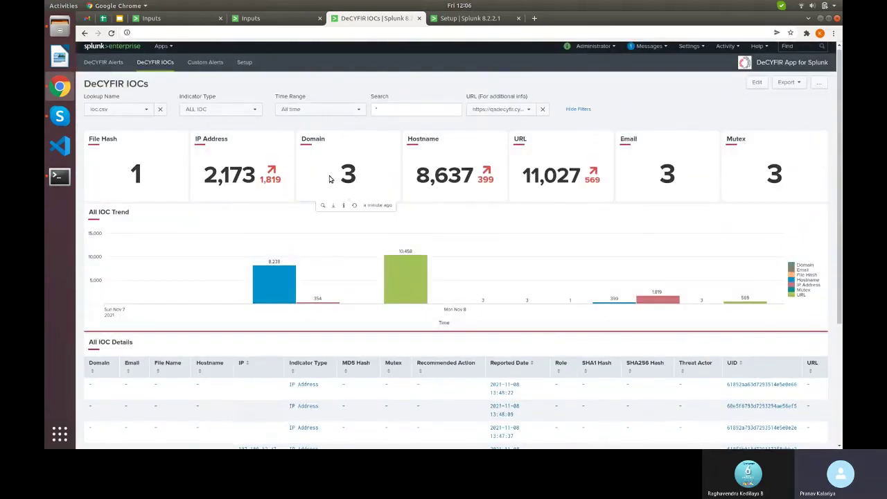
- Drill down from the File Hash count and view the additional information for its MD5 and SHA1 hashes
{"action": "left_click", "coordinate": [138, 174]}
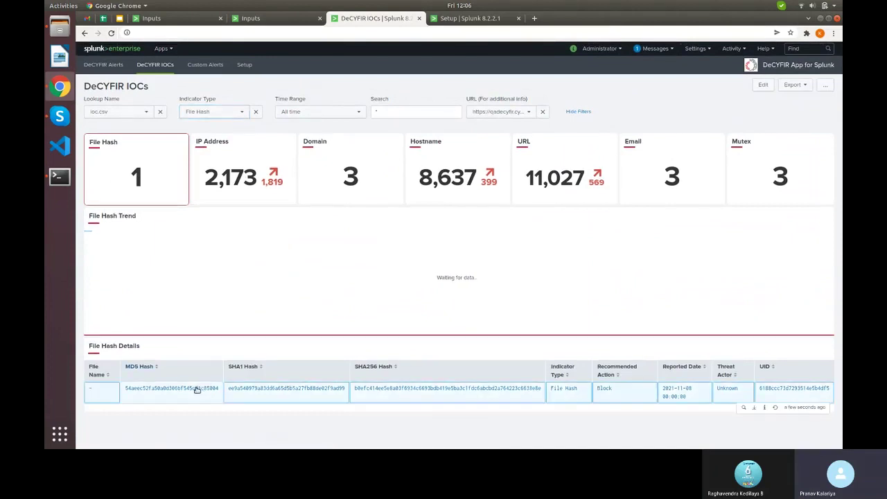
{"action": "left_click", "coordinate": [194, 388]}
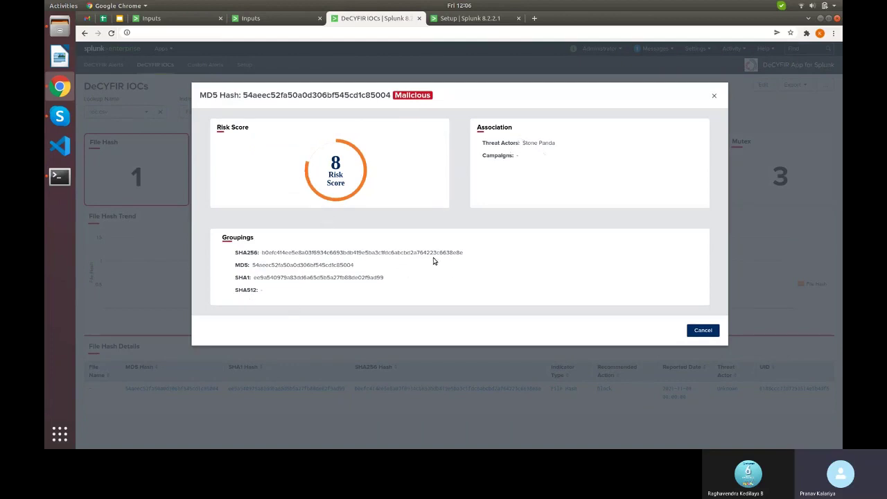
{"action": "left_click", "coordinate": [702, 330]}
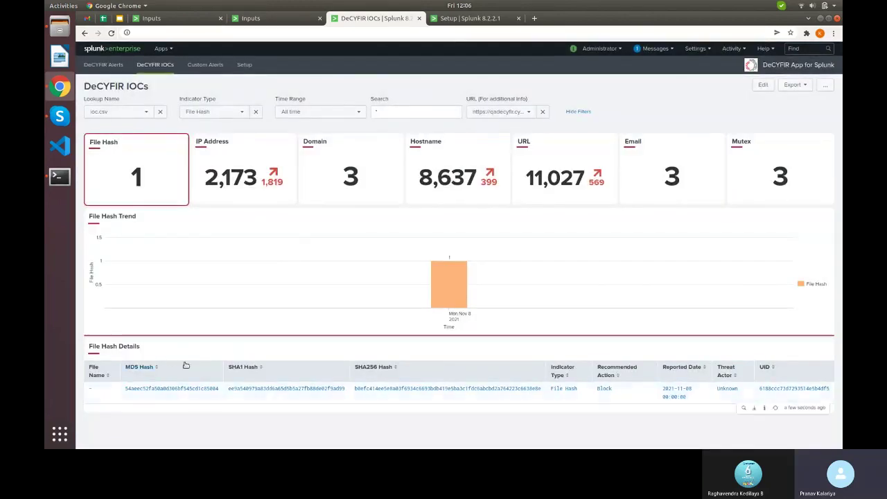
{"action": "left_click", "coordinate": [288, 392]}
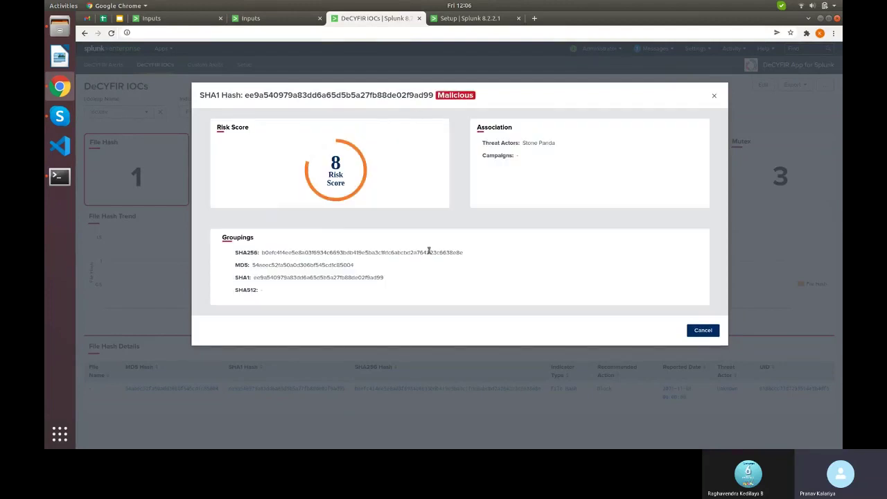
{"action": "left_click", "coordinate": [703, 331]}
- View the Custom Alerts dashboard, and open the DeCYFIR Addon's Search page in the second Inputs browser tab
{"action": "left_click", "coordinate": [205, 65]}
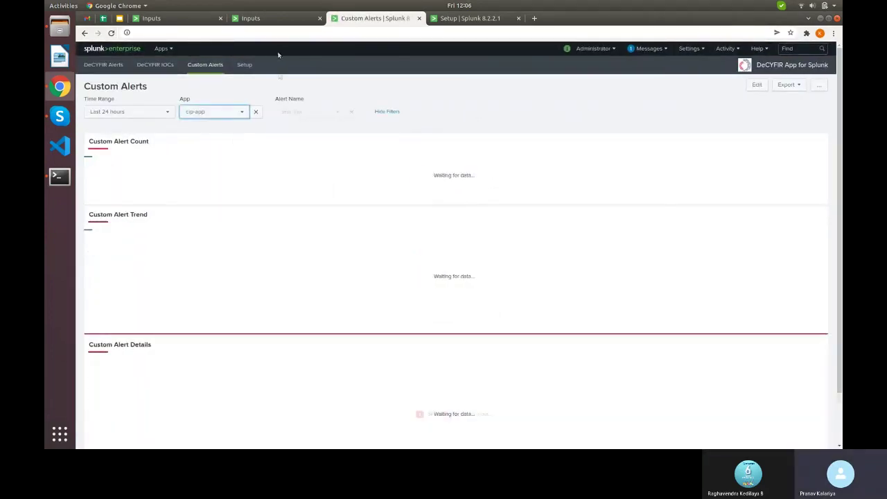
{"action": "left_click", "coordinate": [173, 50]}
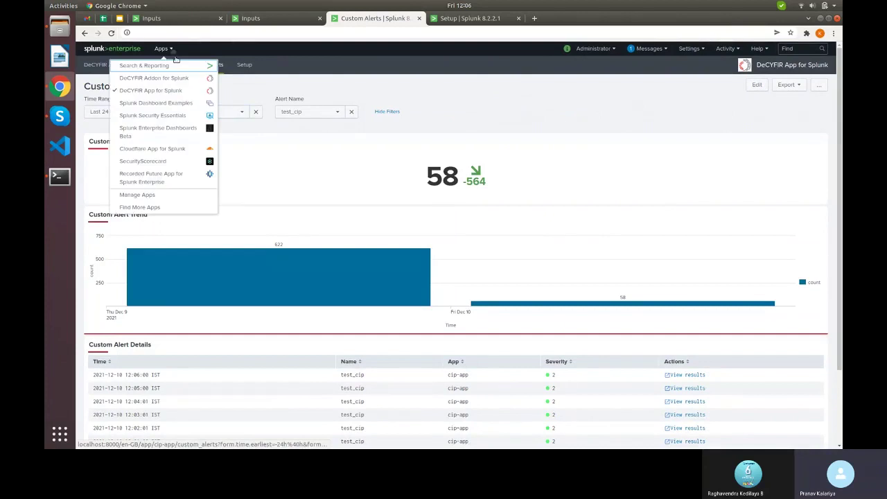
{"action": "left_click", "coordinate": [237, 19]}
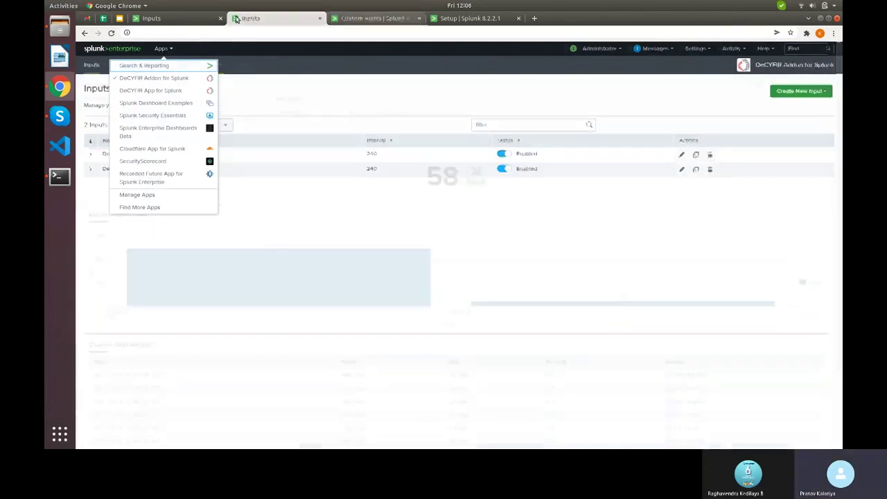
{"action": "left_click", "coordinate": [171, 65]}
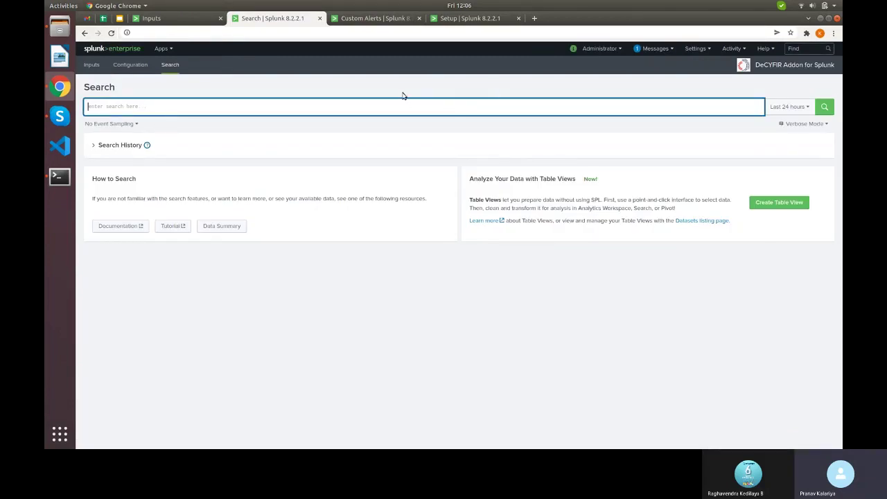
- Run the search "|inputlookup ioc.csv" to list the collected IOC records
{"action": "type", "text": "in"}
{"action": "key", "text": "BackSpace"}
{"action": "key", "text": "BackSpace"}
{"action": "type", "text": "ind"}
{"action": "key", "text": "BackSpace"}
{"action": "key", "text": "BackSpace"}
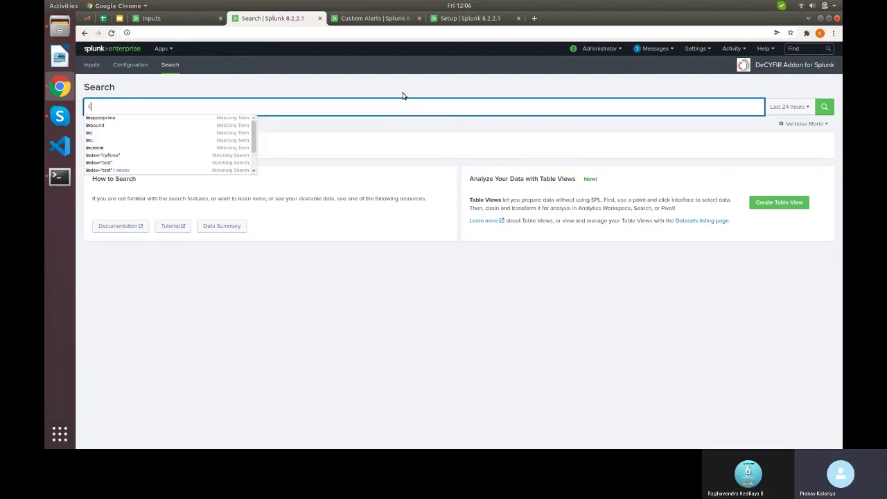
{"action": "key", "text": "BackSpace"}
{"action": "type", "text": "|in"}
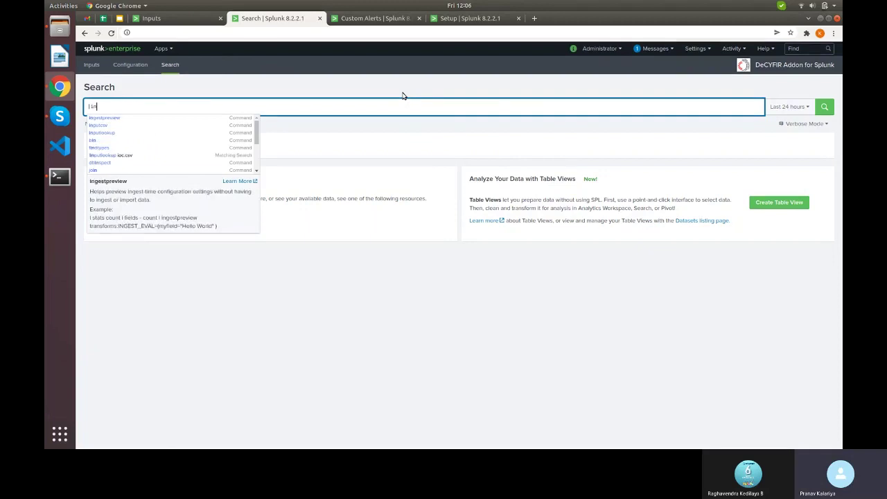
{"action": "type", "text": "put"}
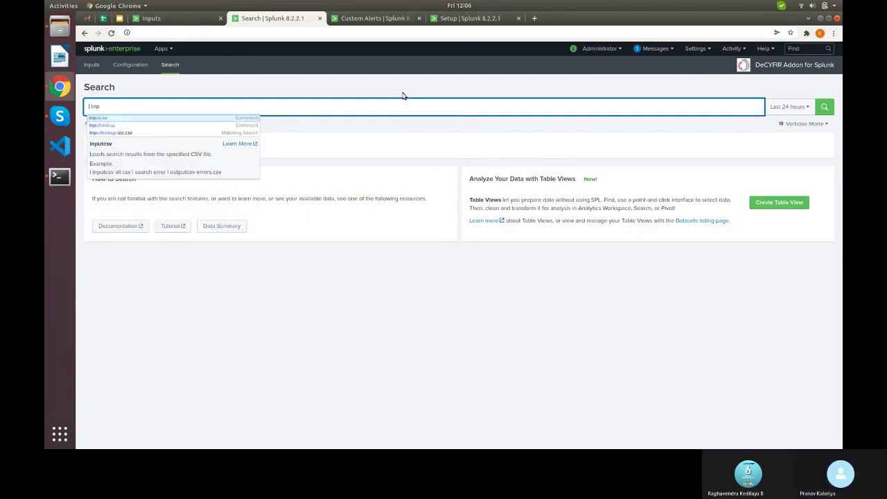
{"action": "key", "text": "Down"}
{"action": "key", "text": "Down"}
{"action": "key", "text": "Return"}
{"action": "key", "text": "Return"}
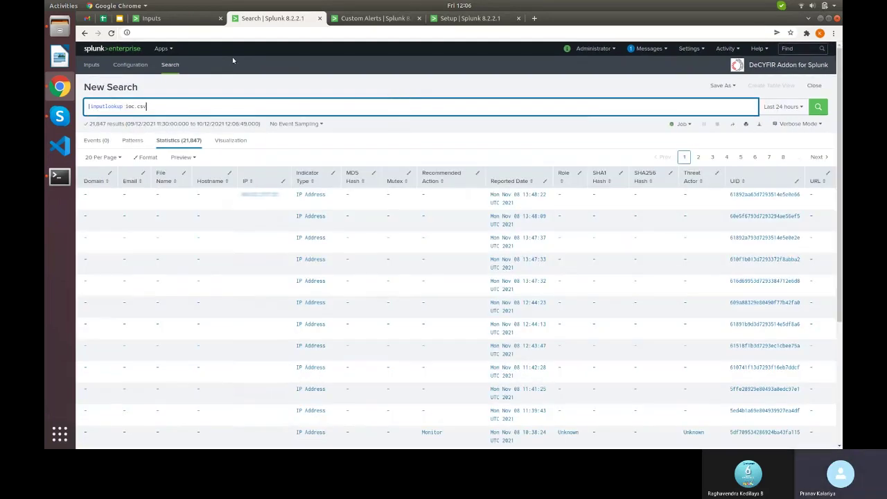
- Start saving the "|inputlookup ioc.csv" search as an alert
{"action": "left_click", "coordinate": [281, 202]}
{"action": "left_click", "coordinate": [232, 109]}
{"action": "key", "text": "BackSpace"}
{"action": "left_click", "coordinate": [721, 85]}
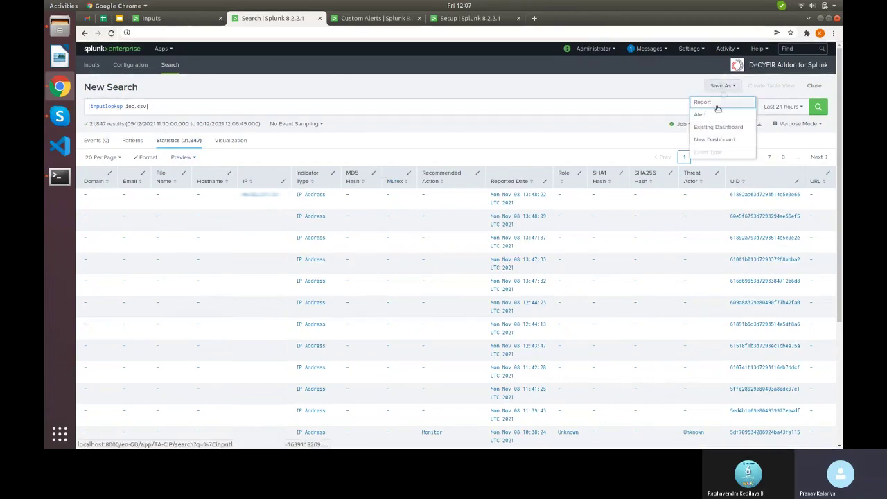
{"action": "left_click", "coordinate": [705, 115]}
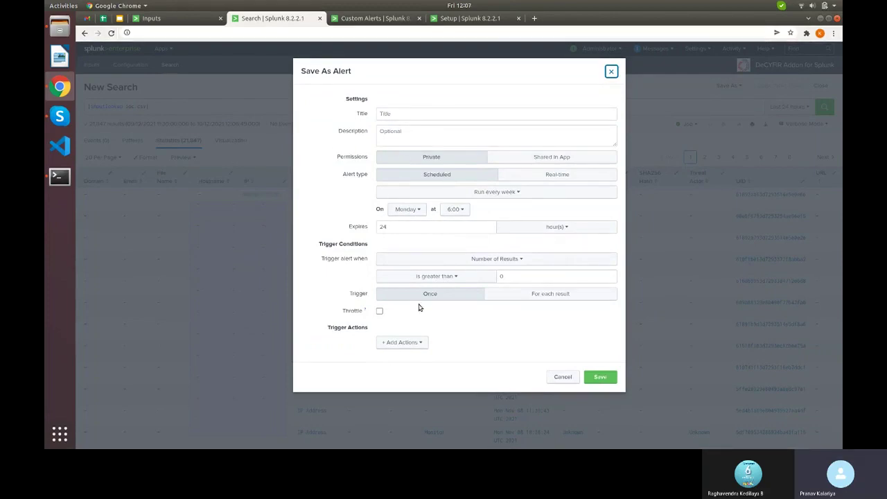
- Add the Add to Triggered Alerts trigger action to the new alert and review the alert's settings
{"action": "left_click", "coordinate": [412, 348]}
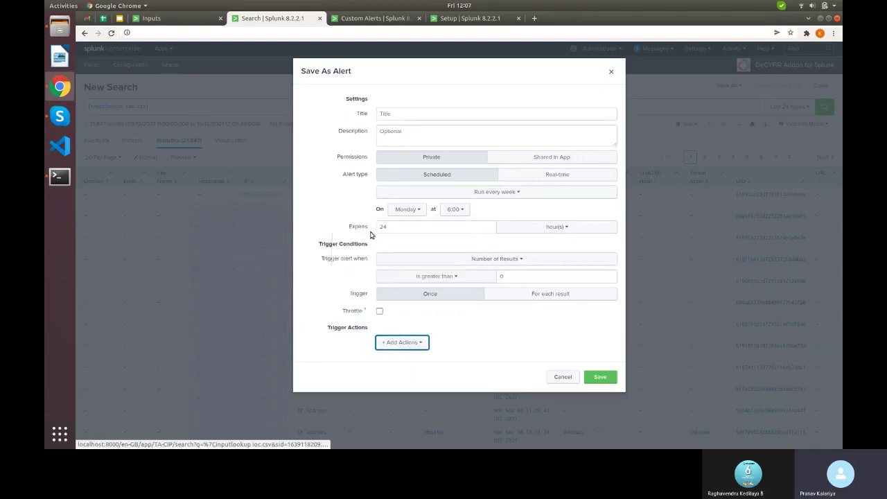
{"action": "left_click", "coordinate": [372, 234]}
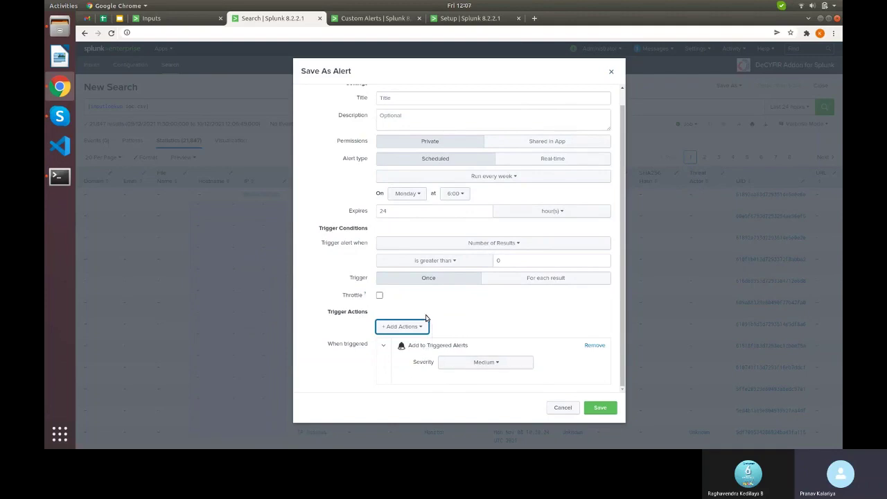
{"action": "scroll", "coordinate": [428, 173], "scroll_direction": "up", "scroll_amount": 1}
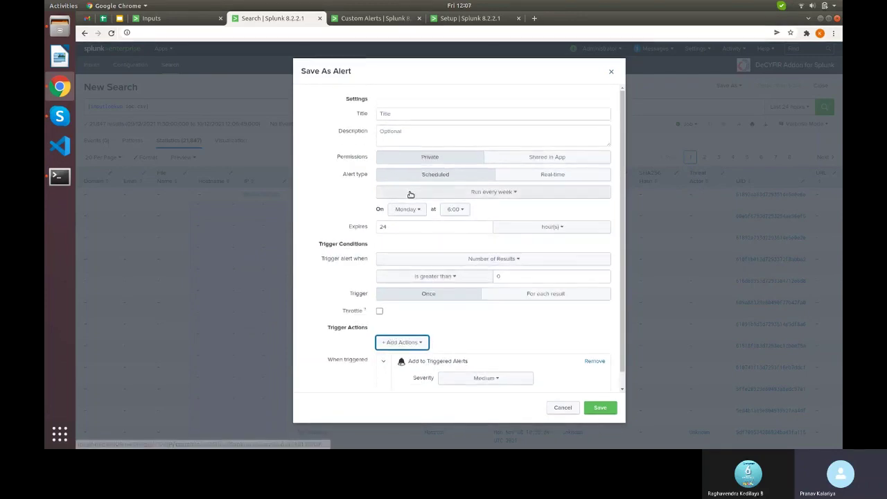
{"action": "left_click", "coordinate": [388, 116]}
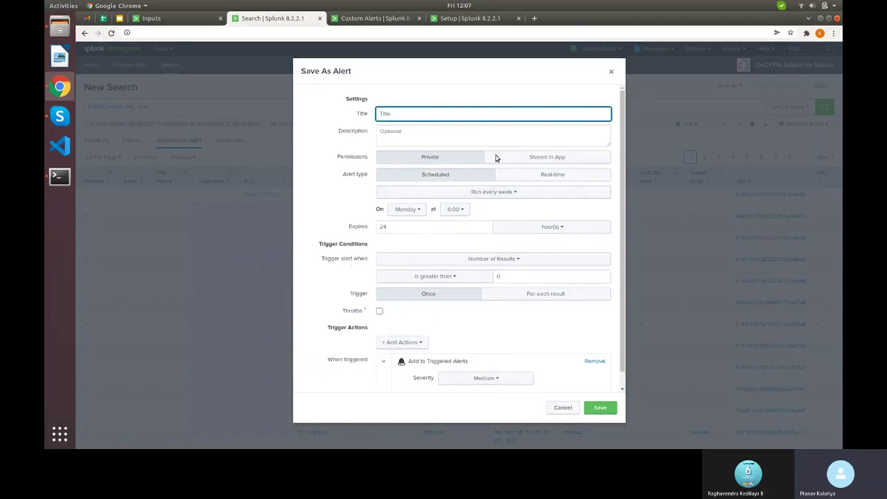
{"action": "scroll", "coordinate": [468, 330], "scroll_direction": "down", "scroll_amount": 1}
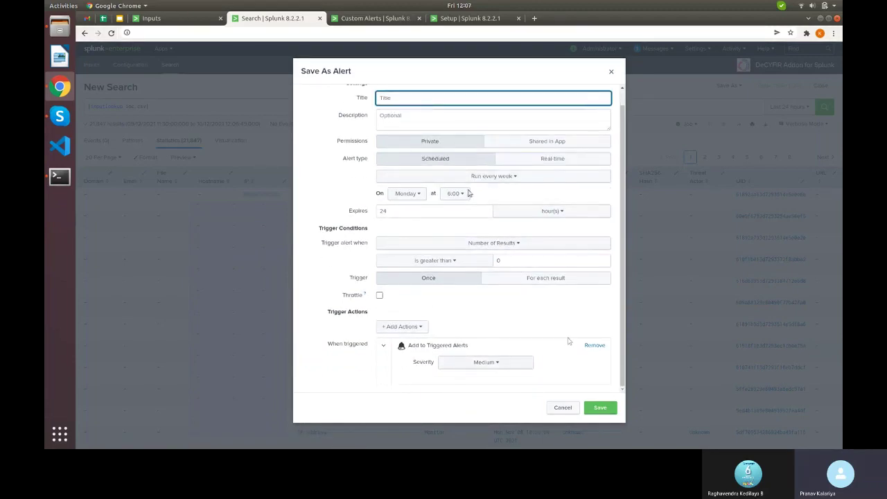
- Switch to the Custom Alerts dashboard and set its time range to All time
{"action": "left_click", "coordinate": [361, 19]}
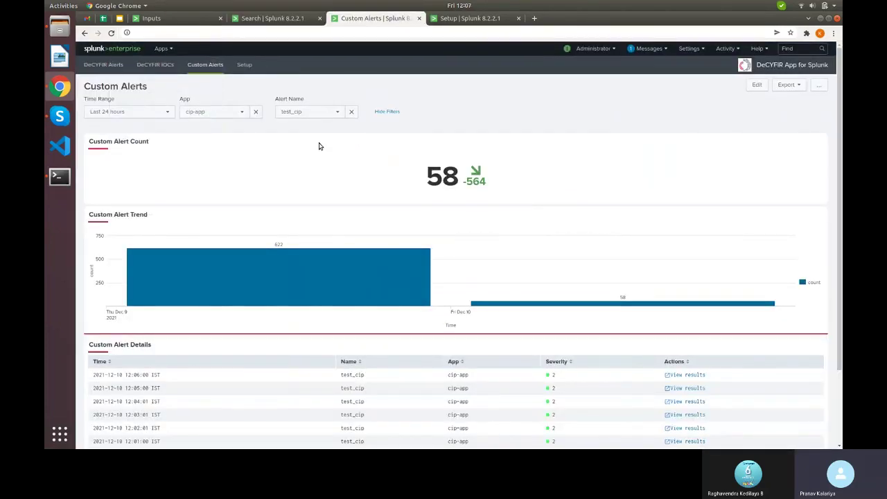
{"action": "scroll", "coordinate": [270, 229], "scroll_direction": "down", "scroll_amount": 3}
{"action": "scroll", "coordinate": [236, 194], "scroll_direction": "up", "scroll_amount": 3}
{"action": "left_click", "coordinate": [148, 114]}
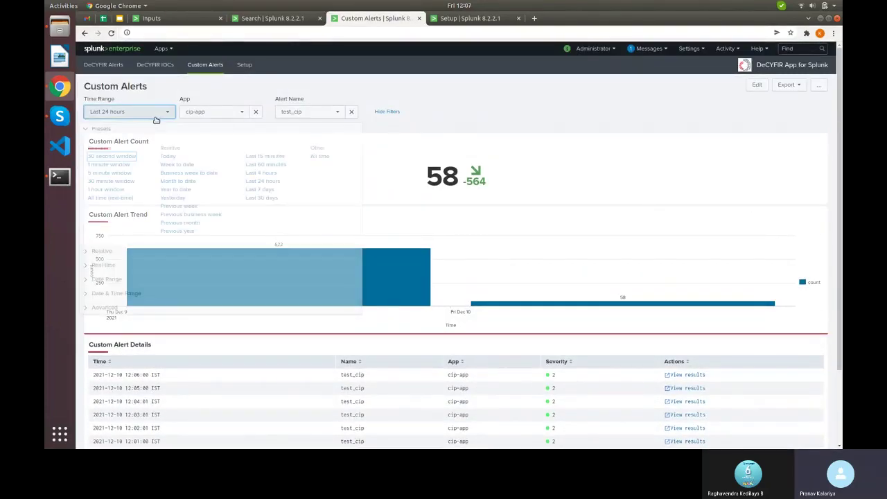
{"action": "left_click", "coordinate": [320, 157]}
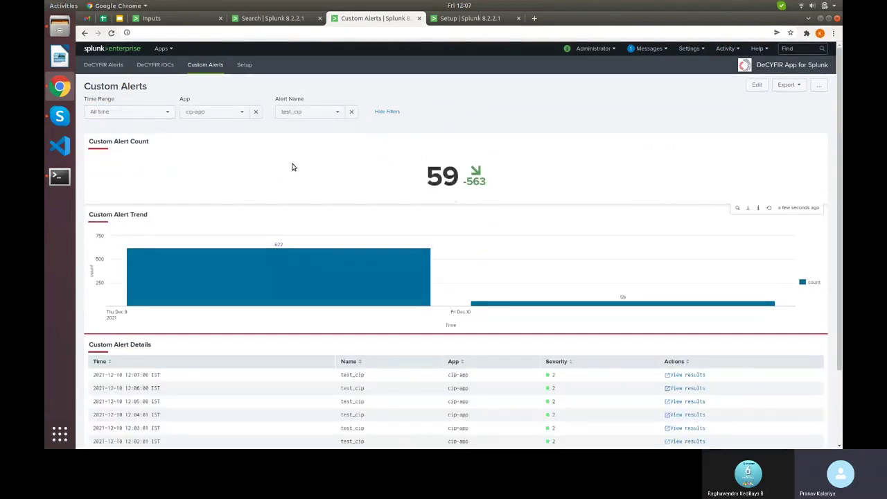
- Check the available App and Alert Name filter options on the Custom Alerts dashboard, keeping cip-app and test_cip selected
{"action": "left_click", "coordinate": [208, 113]}
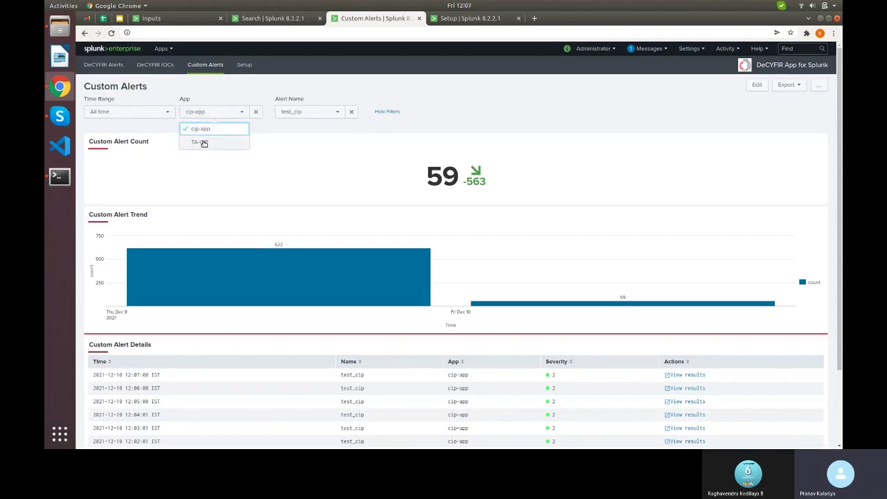
{"action": "left_click", "coordinate": [310, 113]}
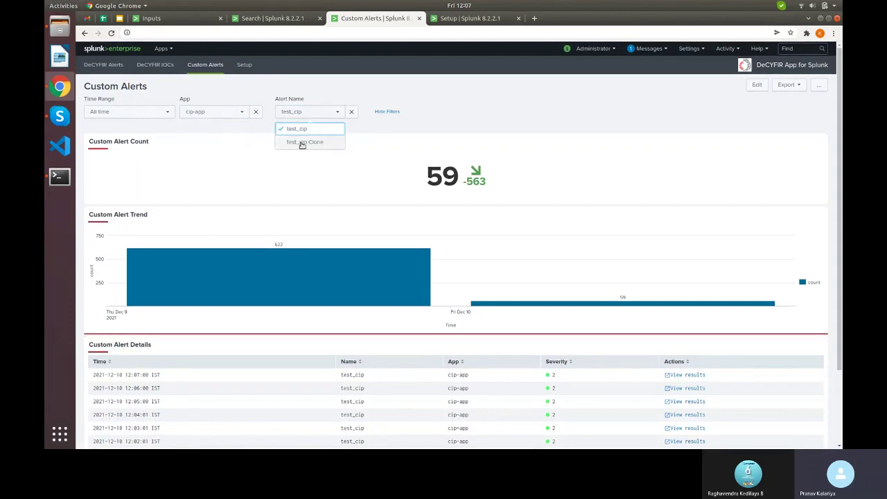
{"action": "left_click", "coordinate": [291, 115]}
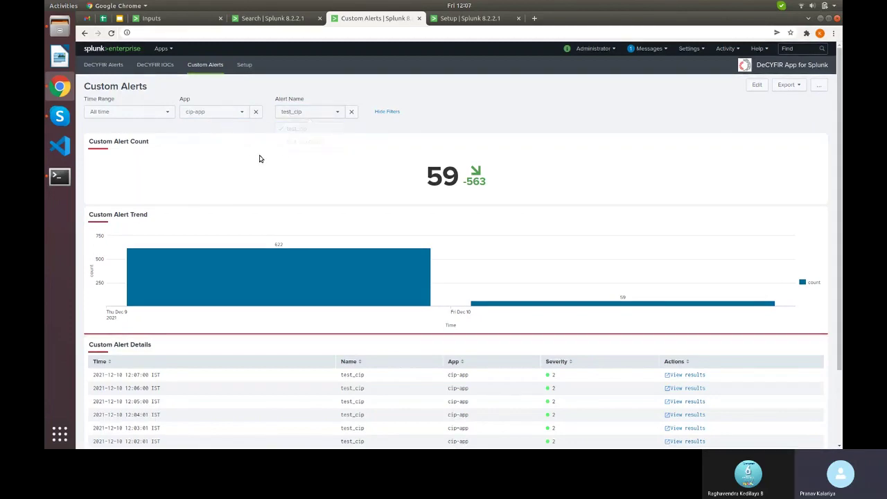
{"action": "scroll", "coordinate": [270, 149], "scroll_direction": "down", "scroll_amount": 3}
{"action": "scroll", "coordinate": [264, 143], "scroll_direction": "up", "scroll_amount": 2}
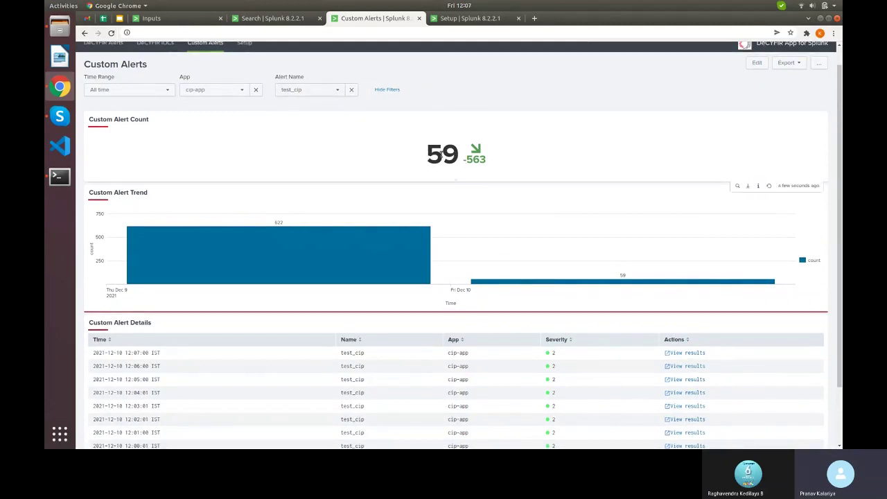
{"action": "left_click", "coordinate": [323, 89]}
{"action": "left_click", "coordinate": [388, 130]}
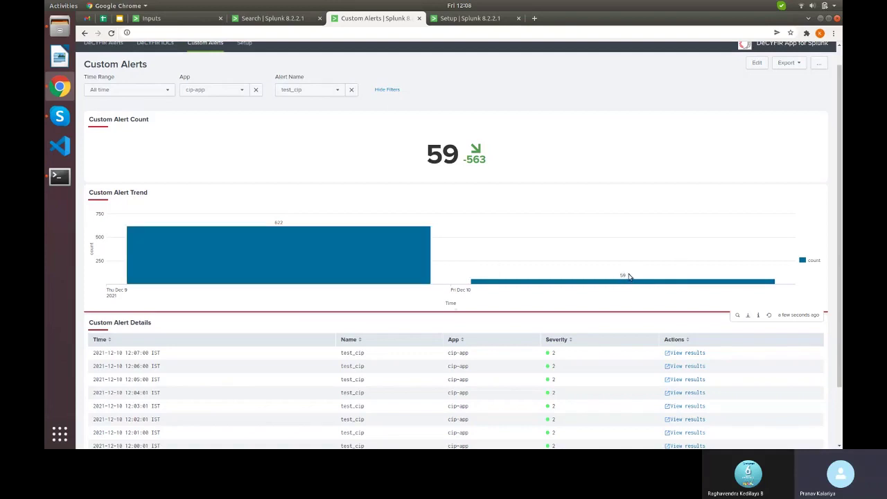
- Examine the Custom Alert Details table, view the results of the 12:07:00 test_cip alert, and return to the Custom Alerts dashboard
{"action": "scroll", "coordinate": [624, 279], "scroll_direction": "down", "scroll_amount": 2}
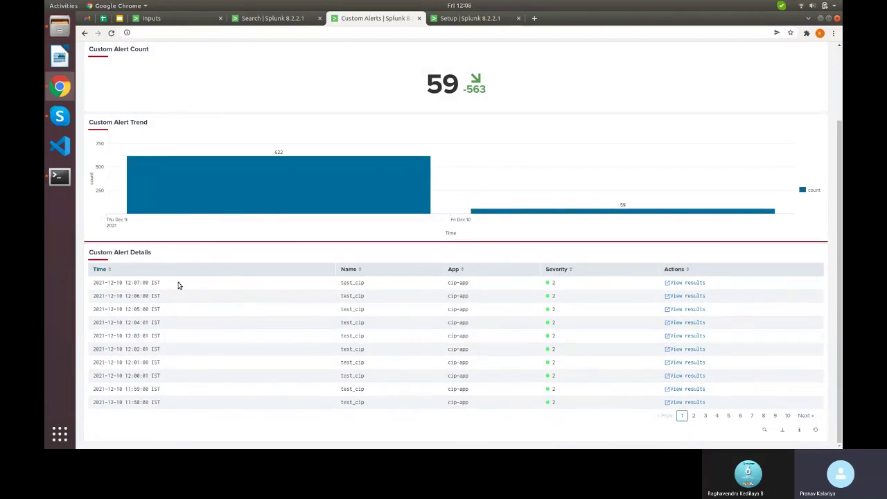
{"action": "scroll", "coordinate": [278, 281], "scroll_direction": "up", "scroll_amount": 2}
{"action": "scroll", "coordinate": [485, 229], "scroll_direction": "down", "scroll_amount": 2}
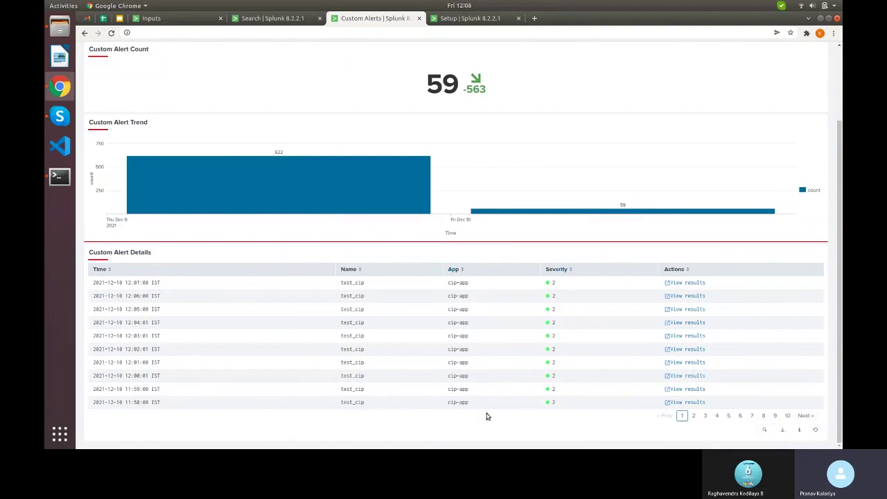
{"action": "left_click", "coordinate": [688, 283]}
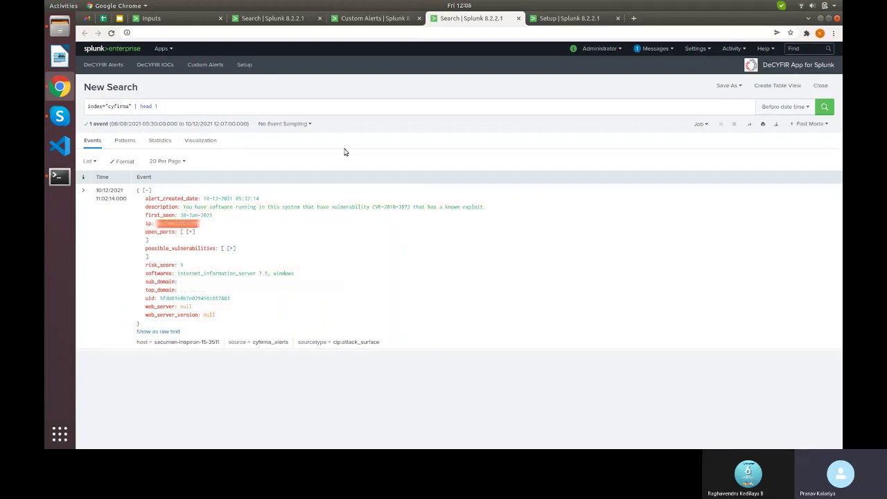
{"action": "left_click", "coordinate": [367, 18]}
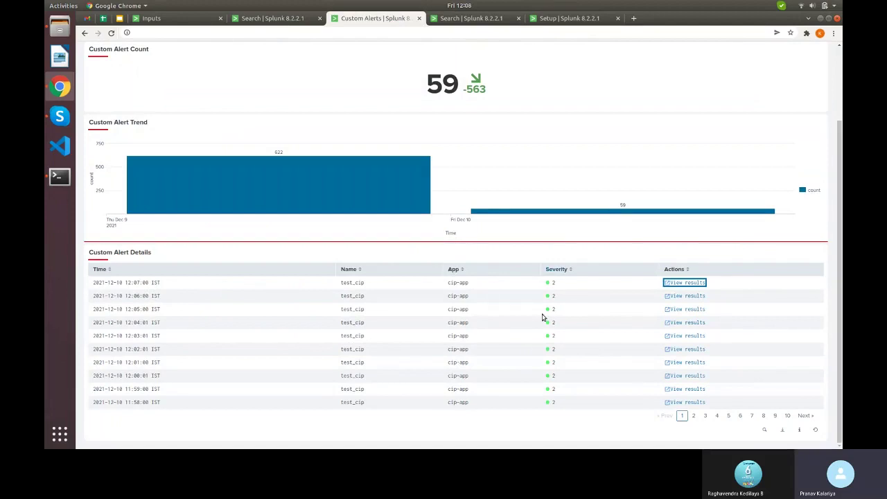
{"action": "scroll", "coordinate": [525, 336], "scroll_direction": "up", "scroll_amount": 3}
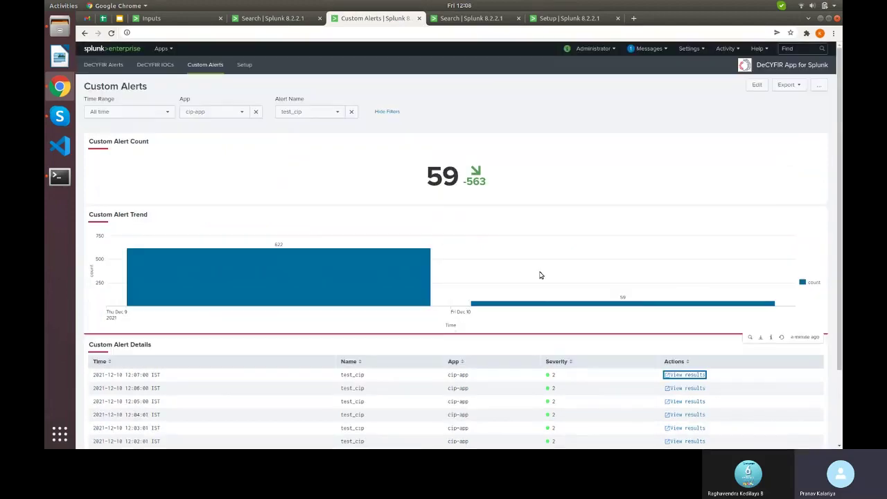
- Check the severity options of the Add to Triggered Alerts action in the unsaved alert form
{"action": "left_click", "coordinate": [264, 19]}
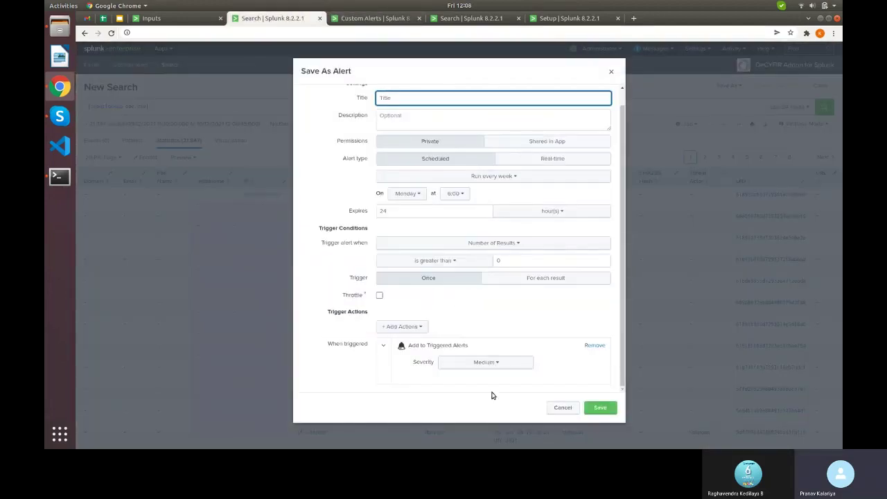
{"action": "left_click", "coordinate": [488, 362]}
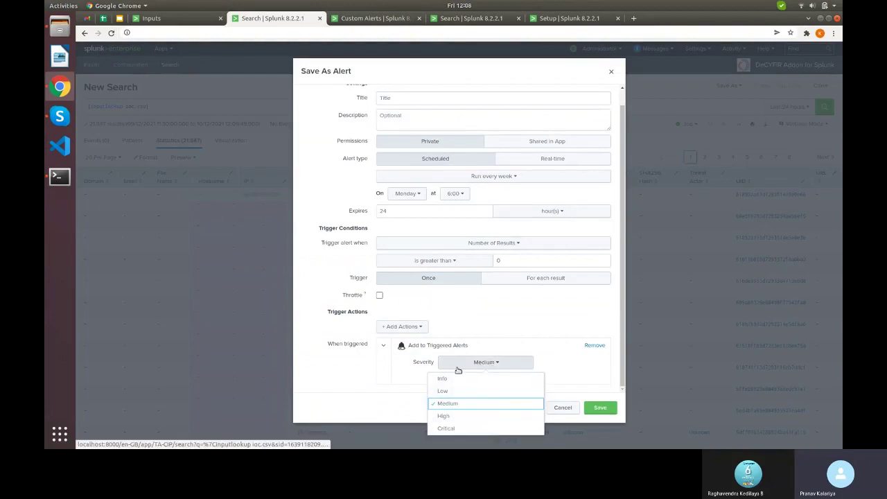
{"action": "scroll", "coordinate": [309, 160], "scroll_direction": "up", "scroll_amount": 1}
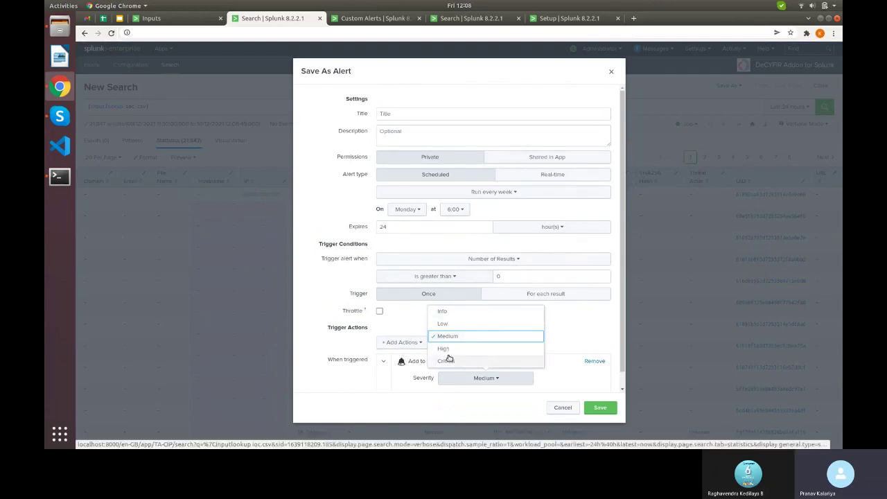
{"action": "left_click", "coordinate": [410, 366]}
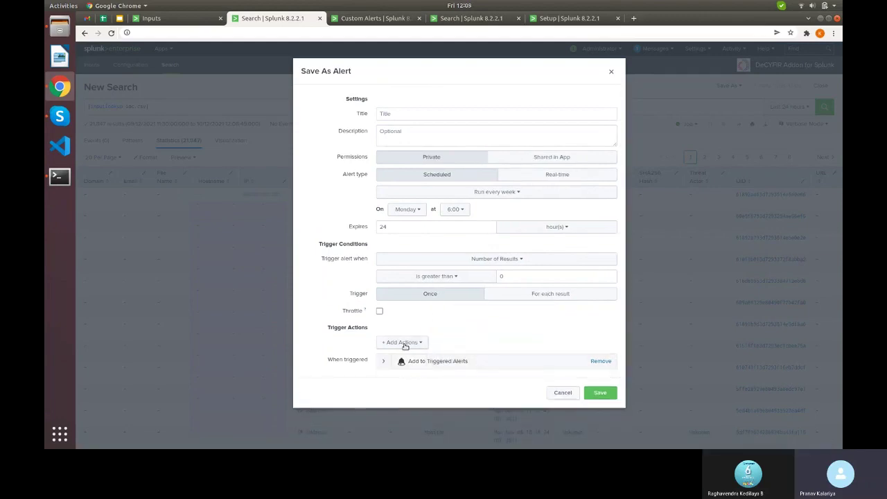
{"action": "left_click", "coordinate": [385, 363]}
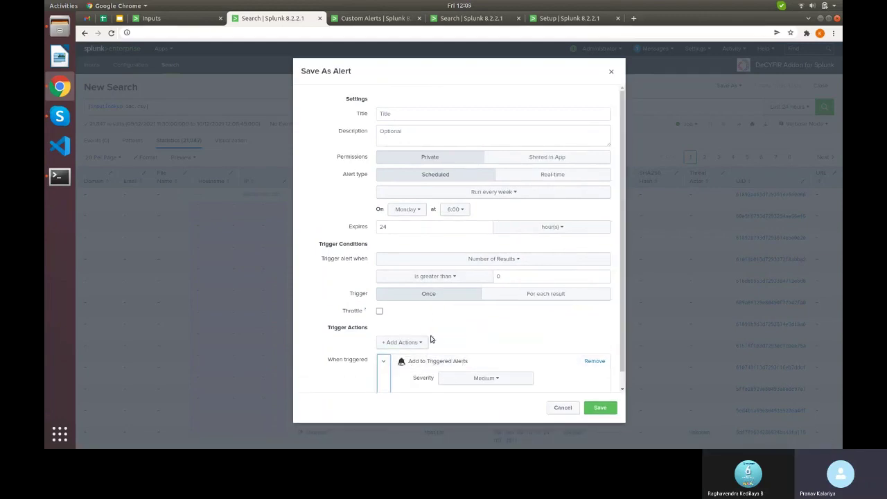
- Review the Custom Alert Trend chart and the Custom Alert Details table, glancing back at the unsaved alert form
{"action": "left_click", "coordinate": [374, 18]}
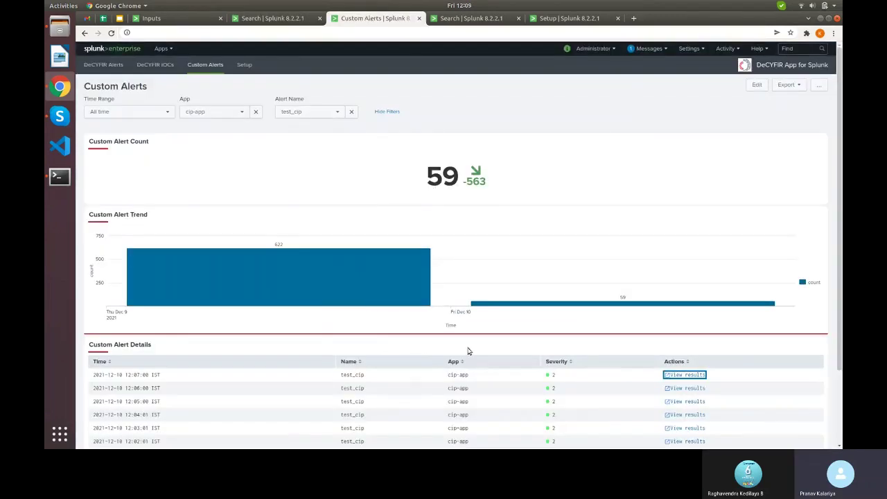
{"action": "scroll", "coordinate": [560, 283], "scroll_direction": "down", "scroll_amount": 2}
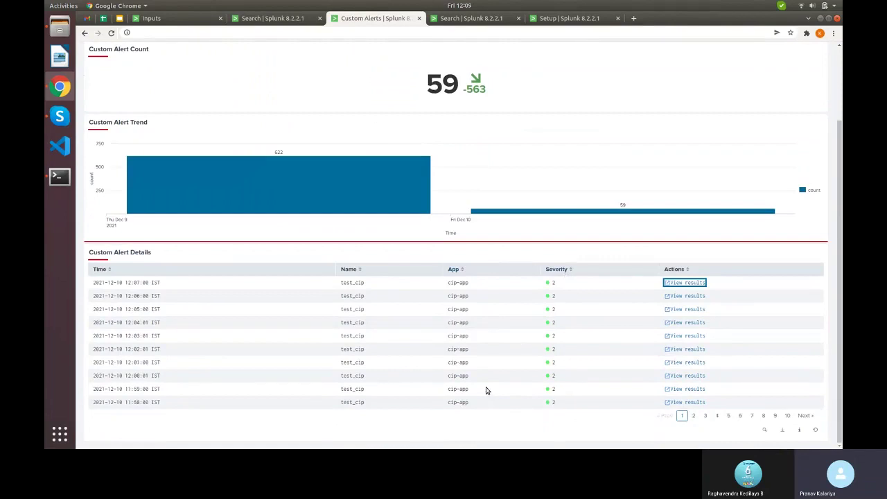
{"action": "scroll", "coordinate": [491, 344], "scroll_direction": "up", "scroll_amount": 2}
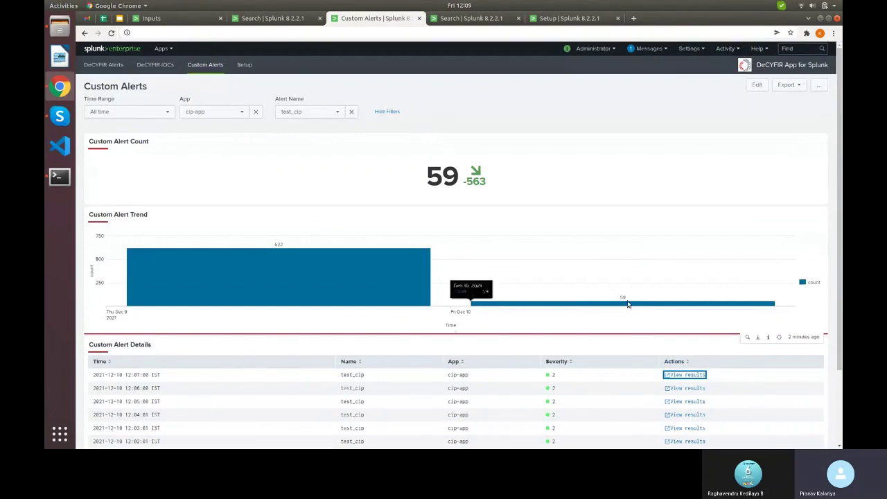
{"action": "scroll", "coordinate": [549, 299], "scroll_direction": "down", "scroll_amount": 2}
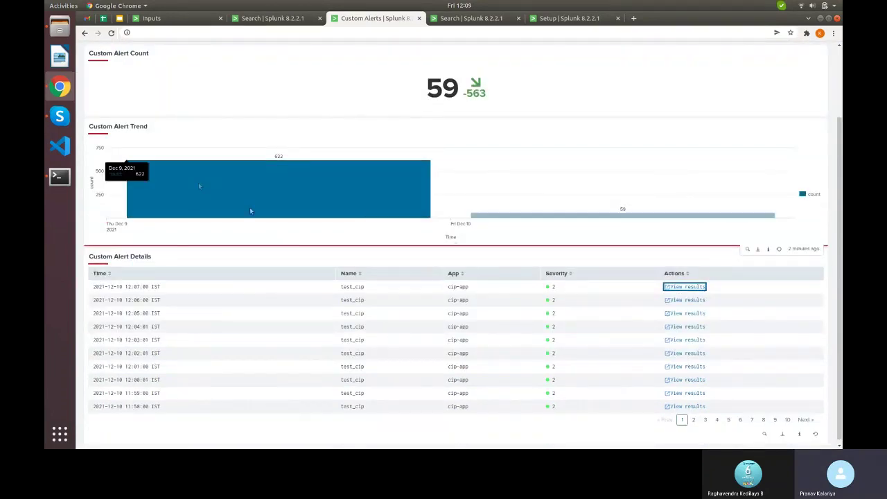
{"action": "scroll", "coordinate": [139, 160], "scroll_direction": "up", "scroll_amount": 2}
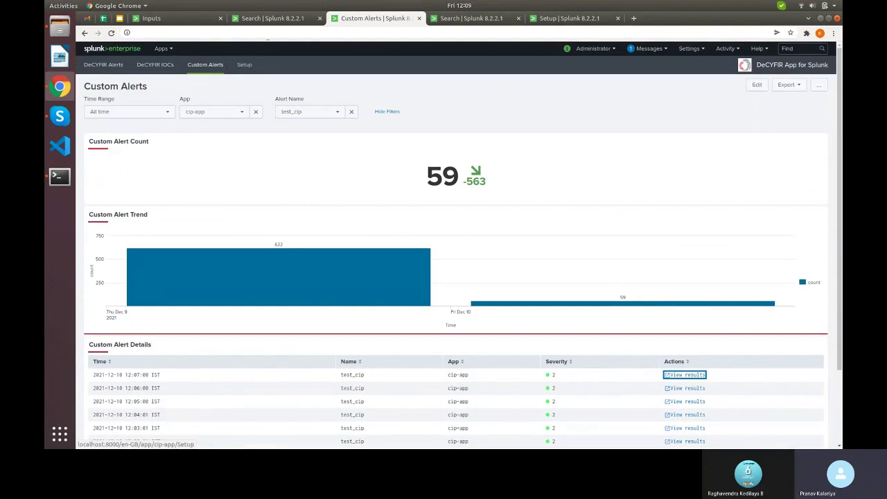
{"action": "key", "text": "ctrl+Page_Up"}
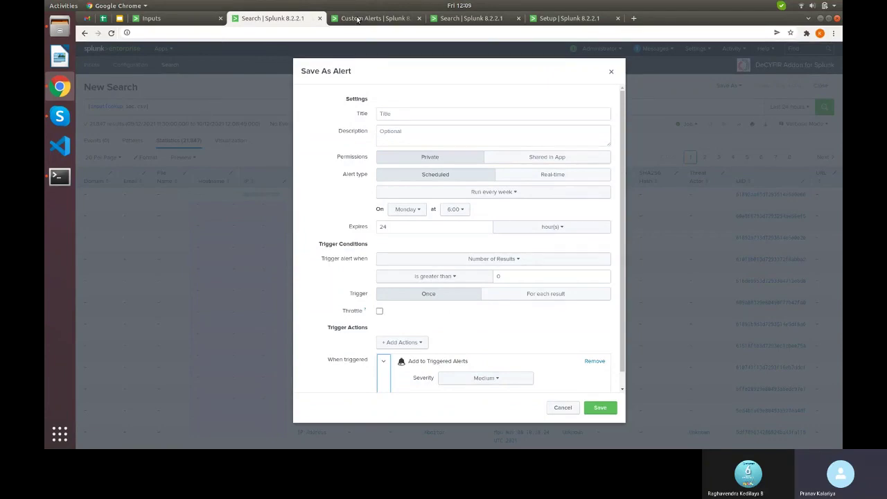
{"action": "left_click", "coordinate": [357, 20]}
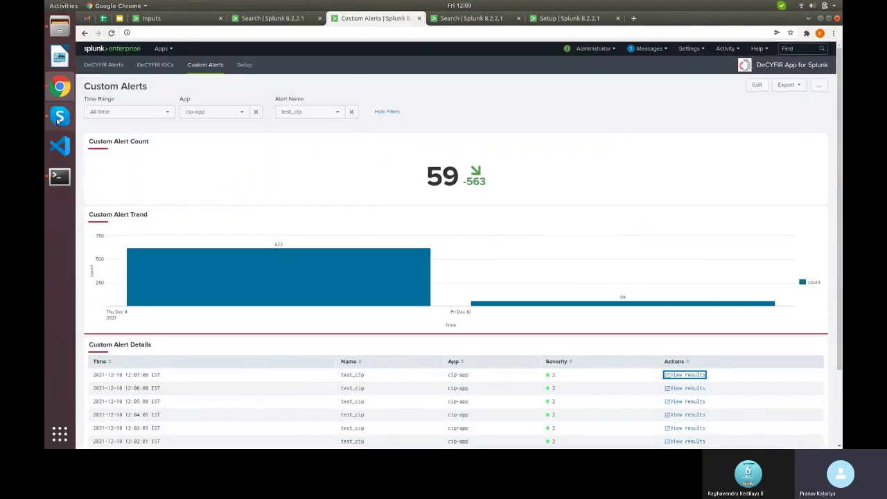